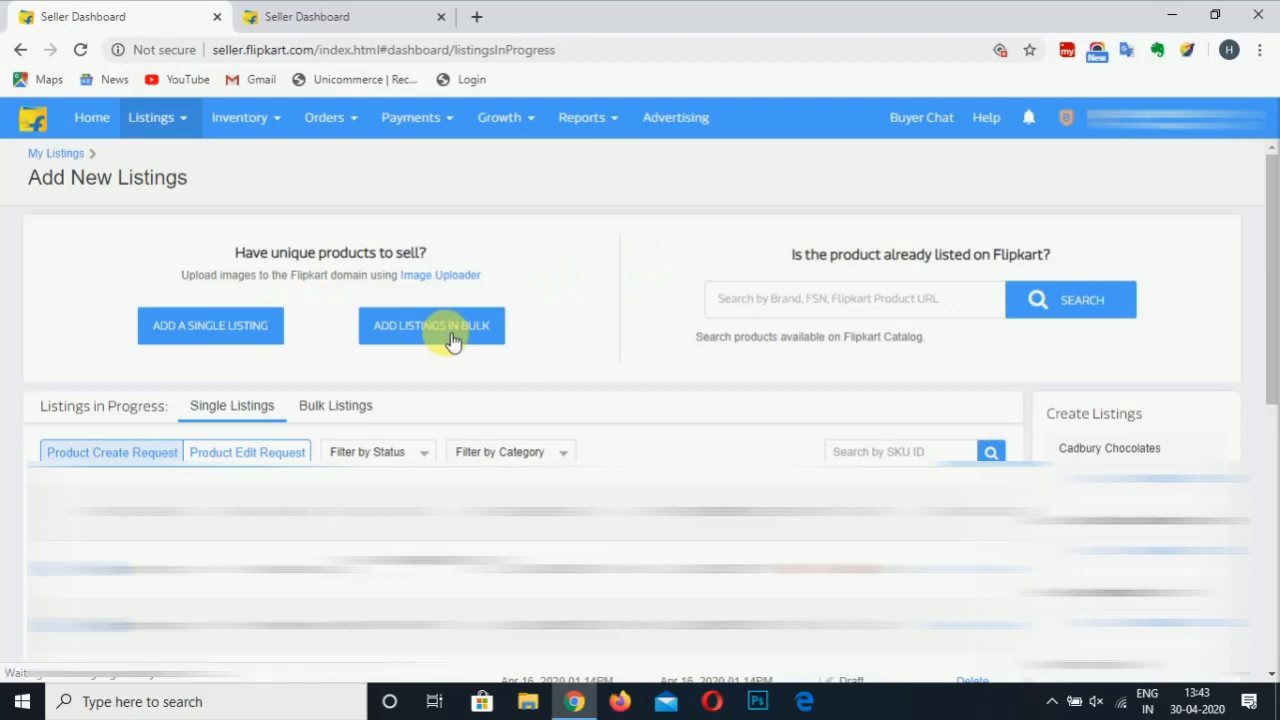
Go from Add New Listings to the Add Listings in Bulk page
left_click(452, 338)
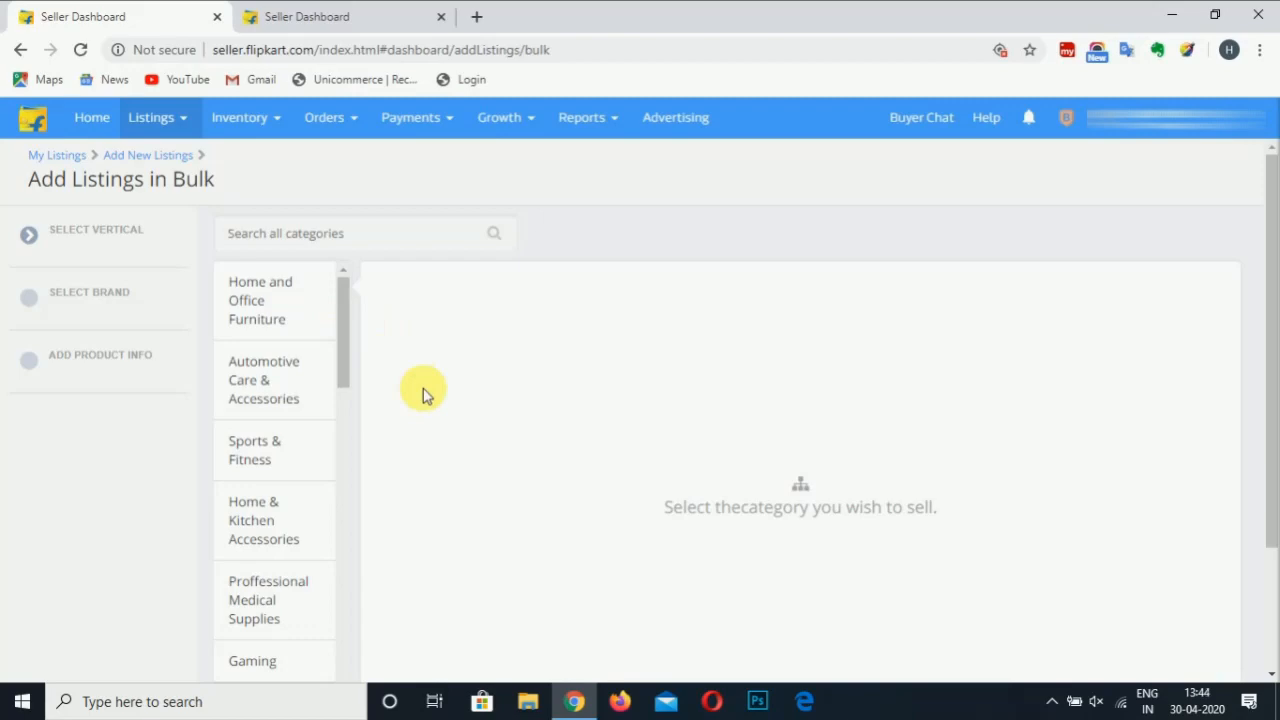
Choose the Clothing > Topwear > Shirt vertical and continue with the approved brand
left_click_drag(345, 339, 343, 660)
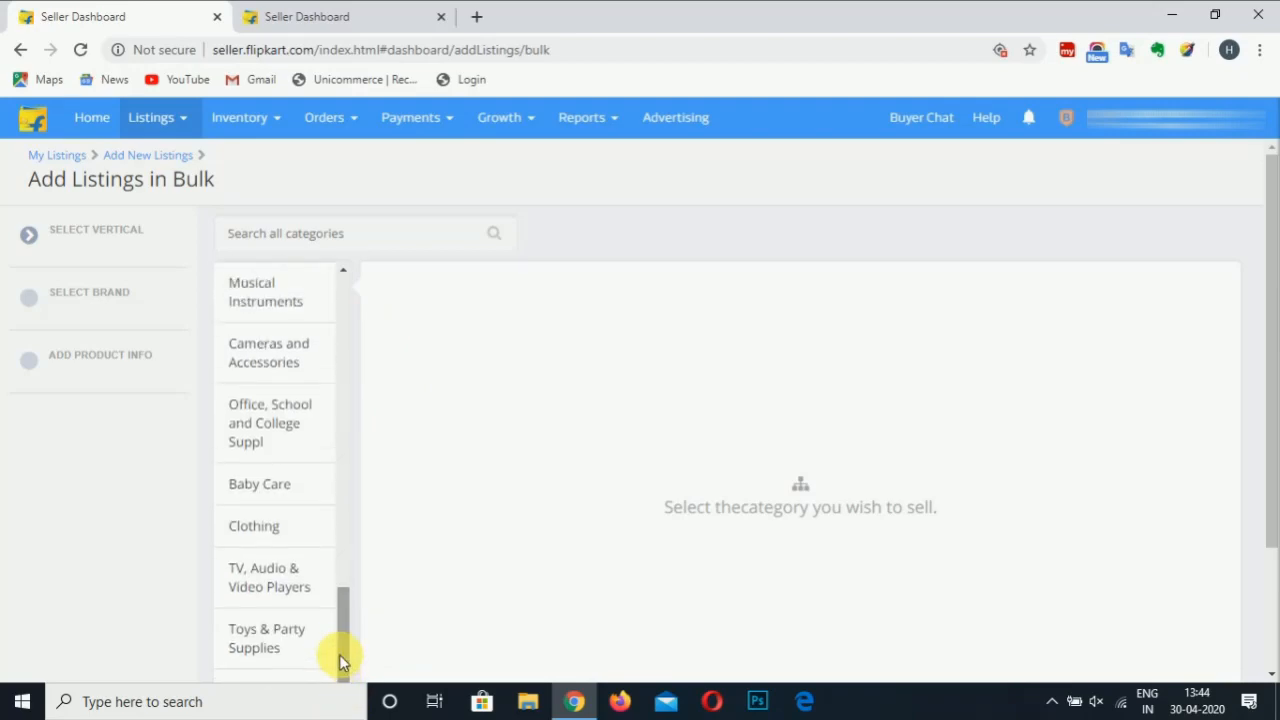
left_click(283, 531)
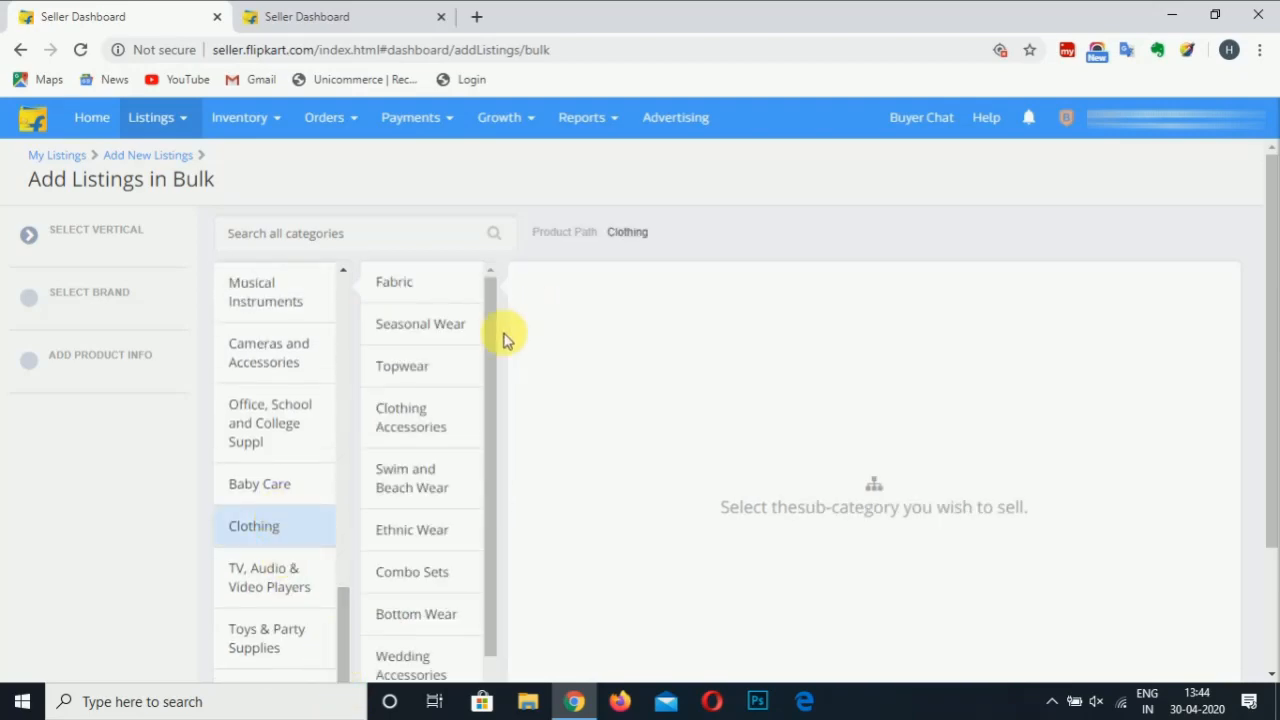
left_click(446, 372)
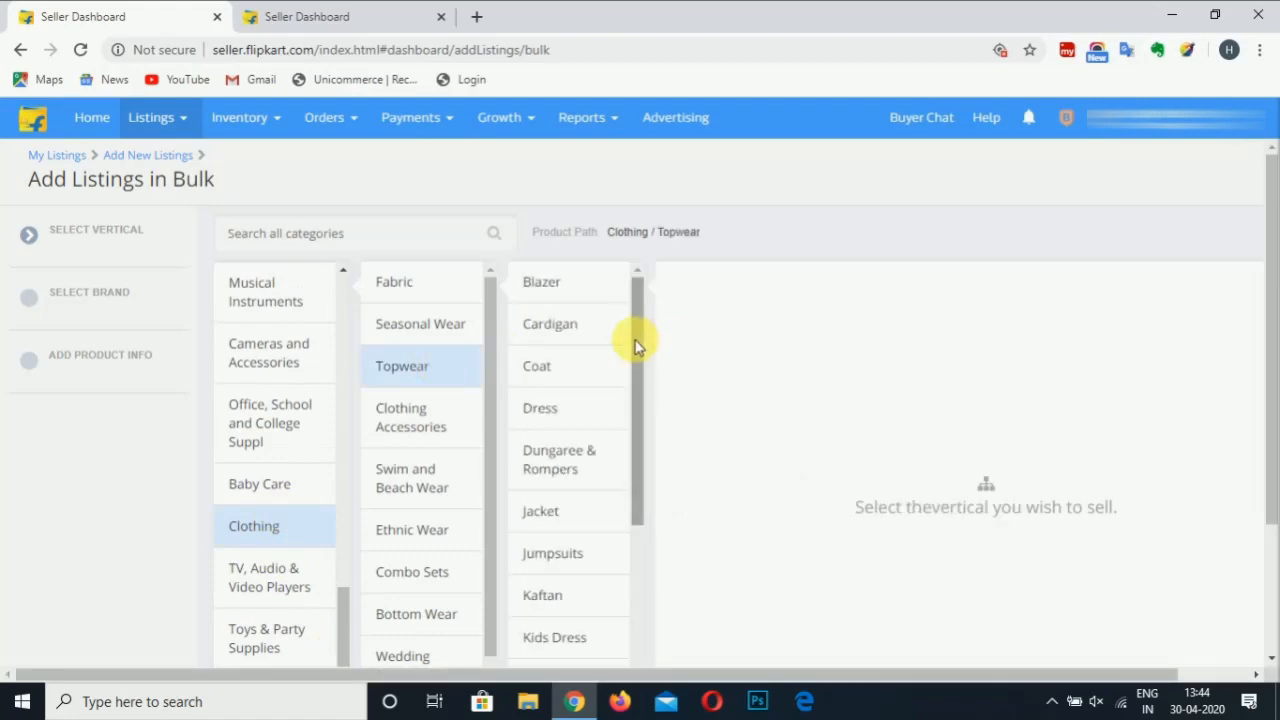
left_click_drag(633, 355, 651, 577)
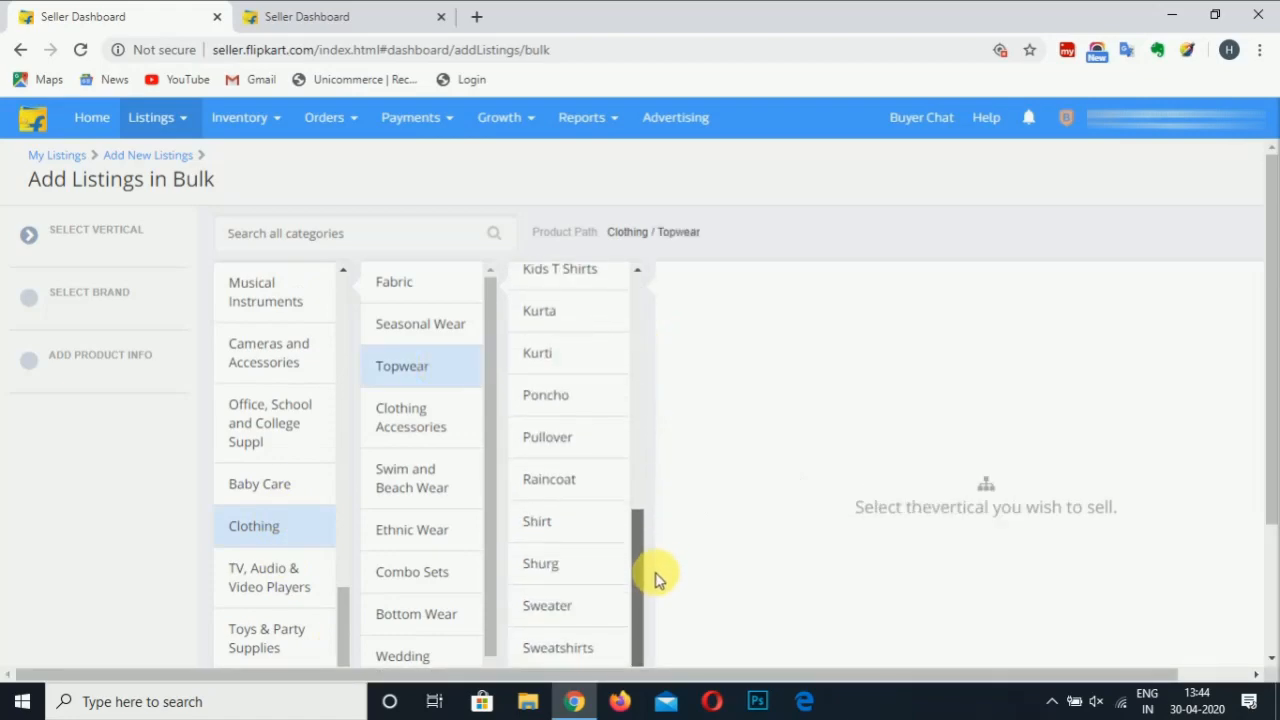
left_click(578, 536)
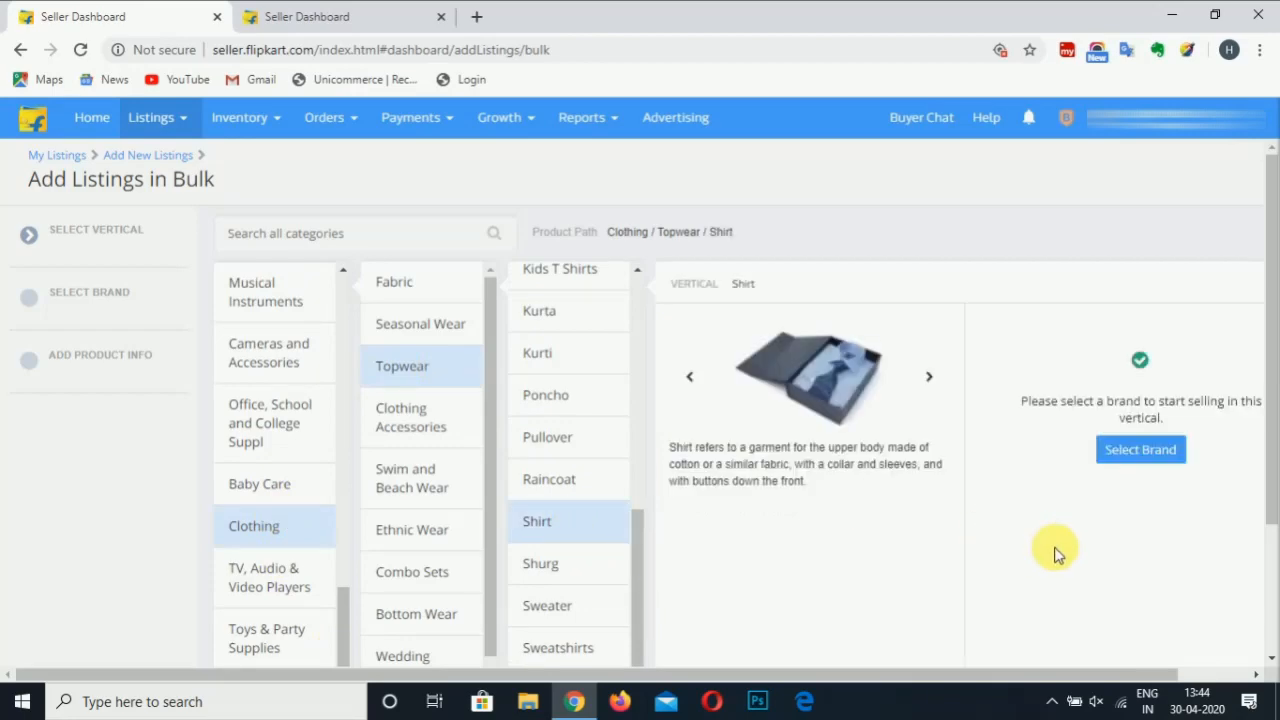
left_click(1160, 462)
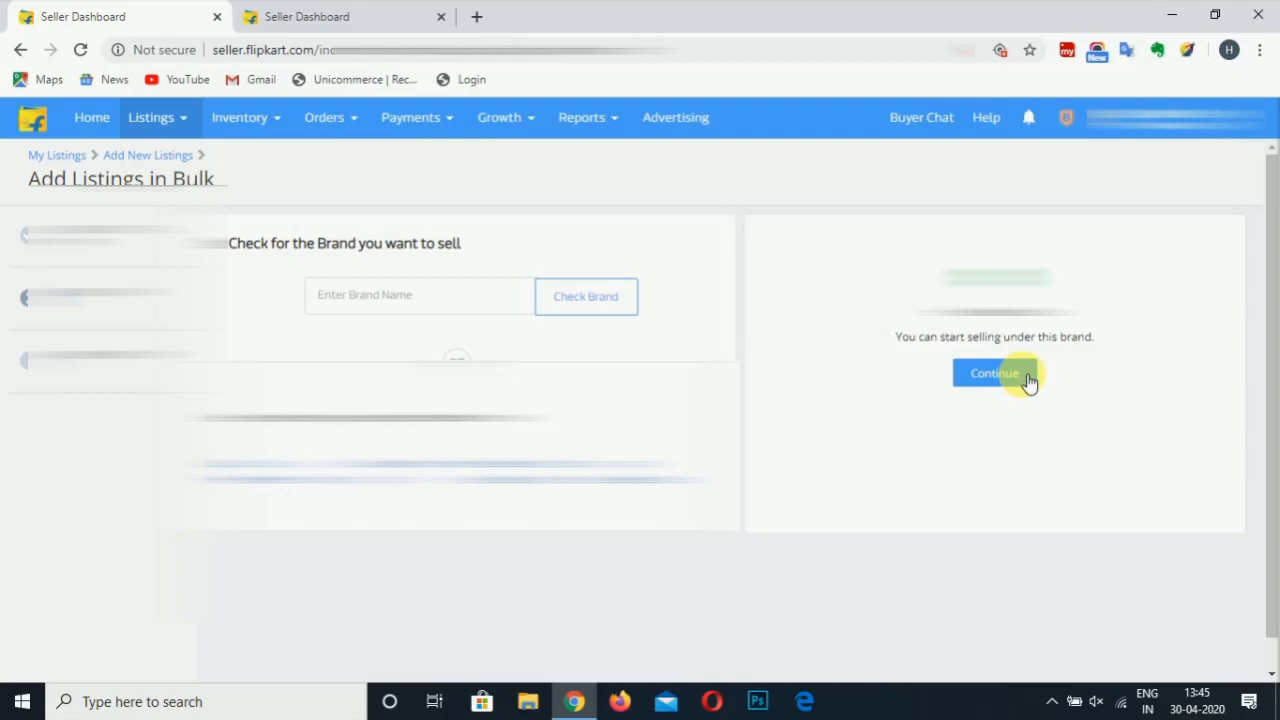
left_click(1028, 383)
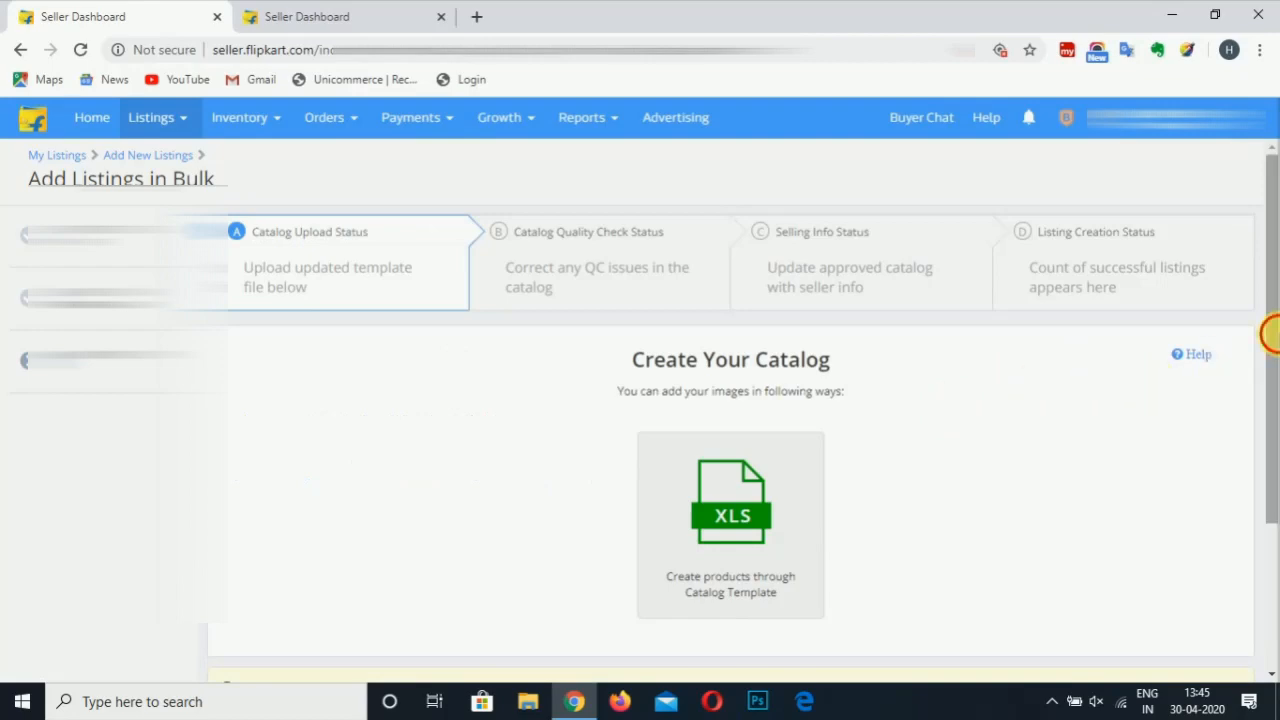
Download the shirt Catalog Template as .xls and open the C_shirt file
scroll(1270, 334, "down", 1)
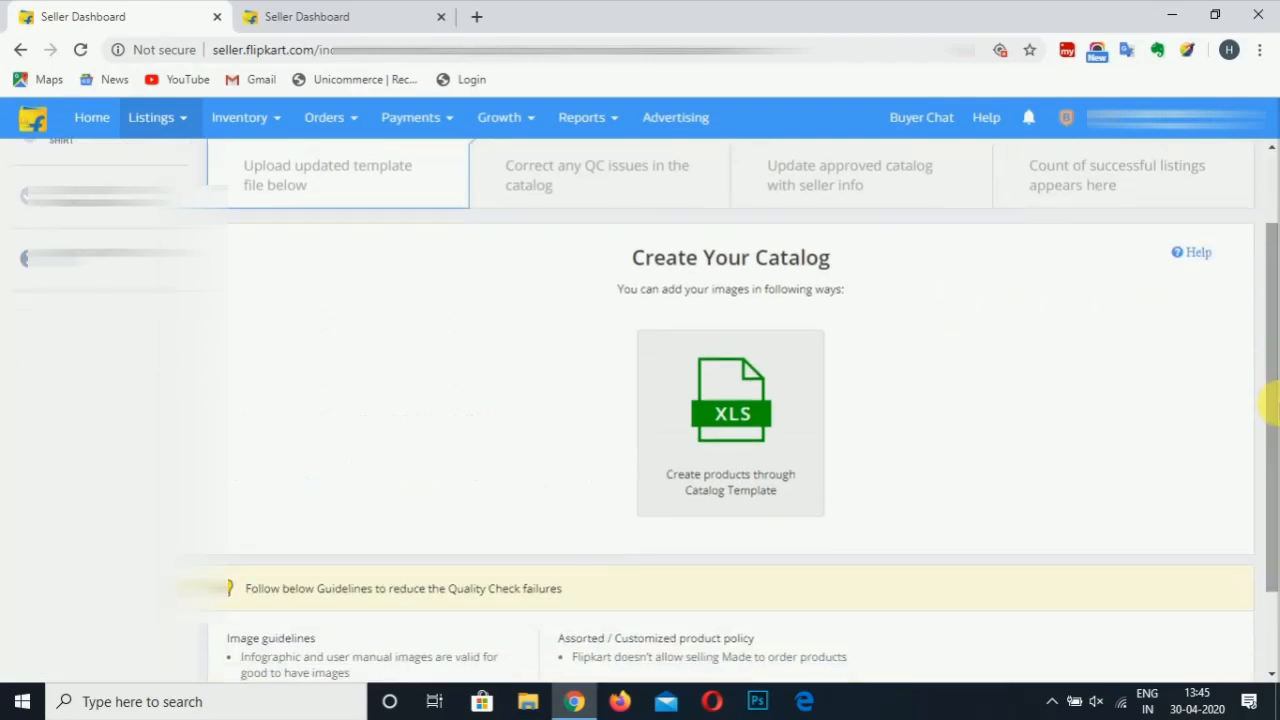
left_click(772, 432)
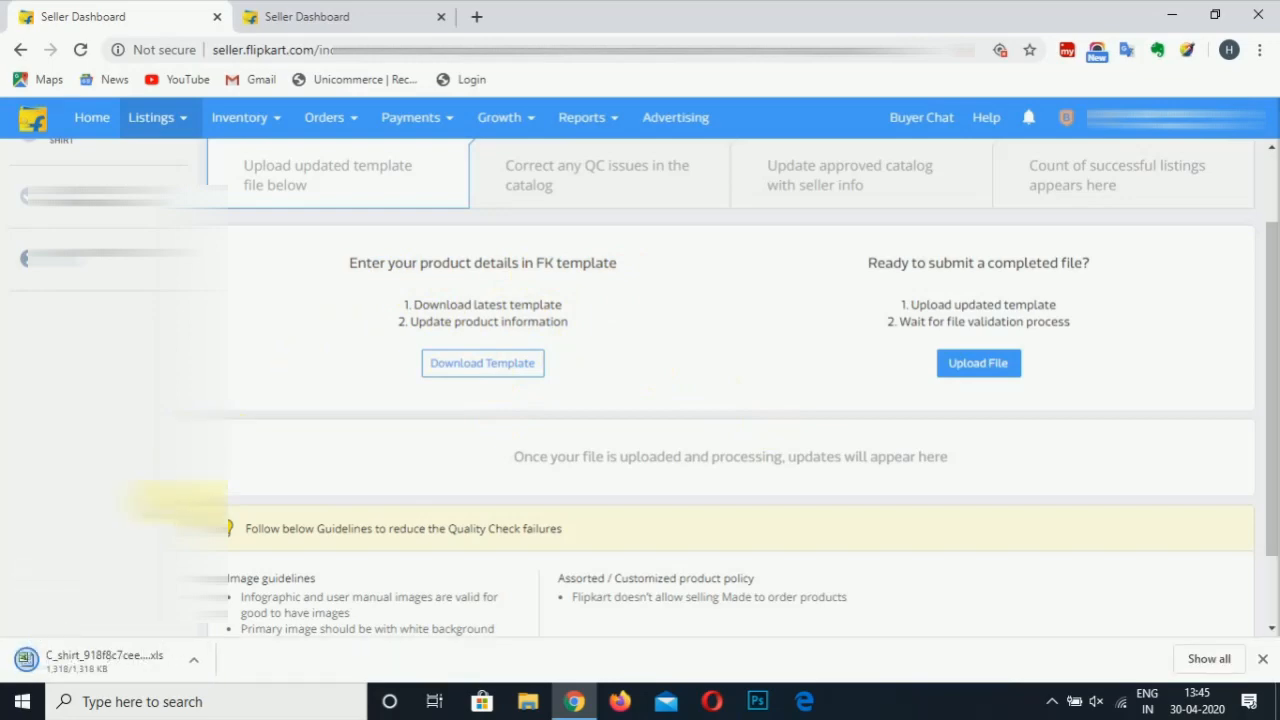
left_click(125, 668)
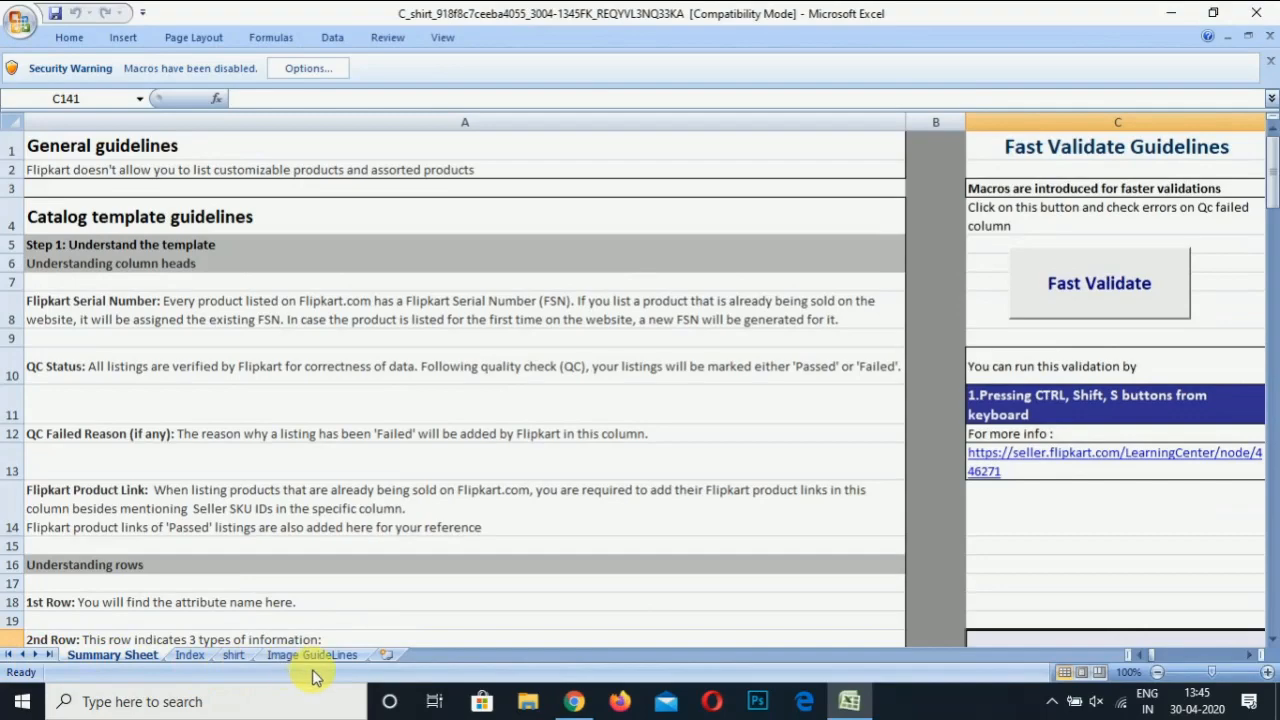
Show the template's shirt sheet with Seller SKU ID, Brand and Size columns
left_click(236, 655)
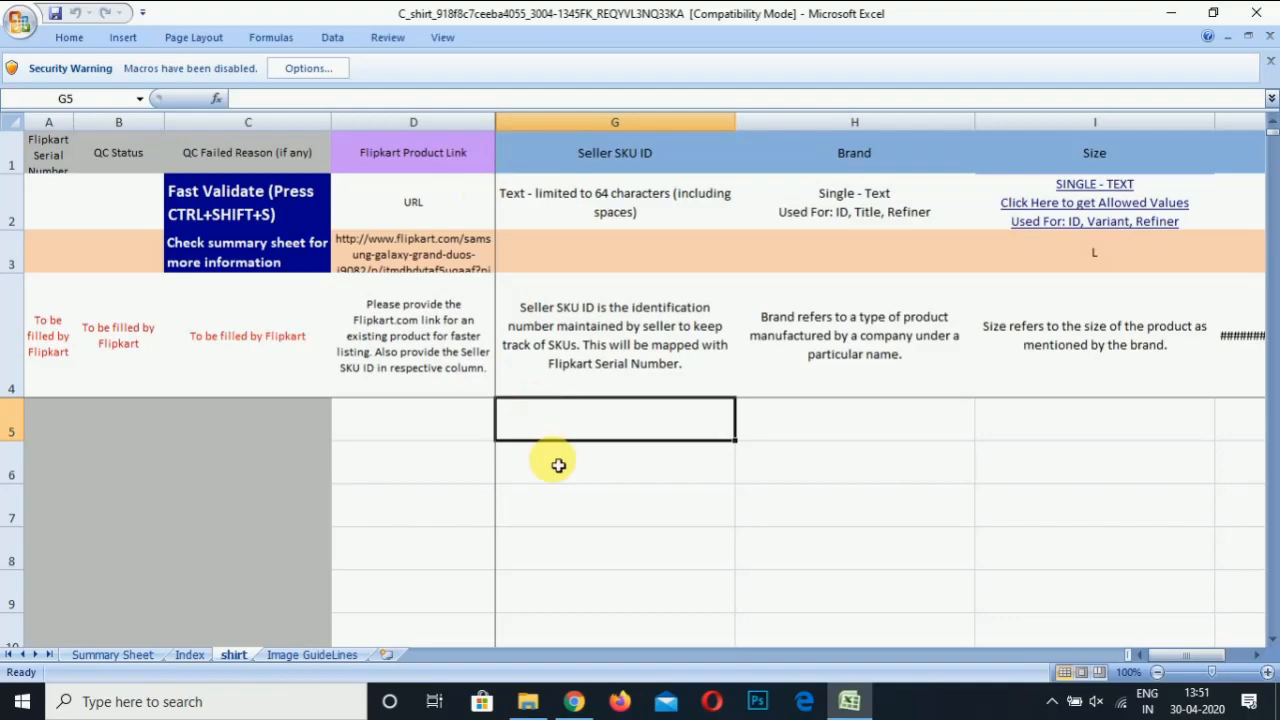
Review the header row from Seller SKU ID through Brand, Size, Color and Brand Color
left_click(453, 430)
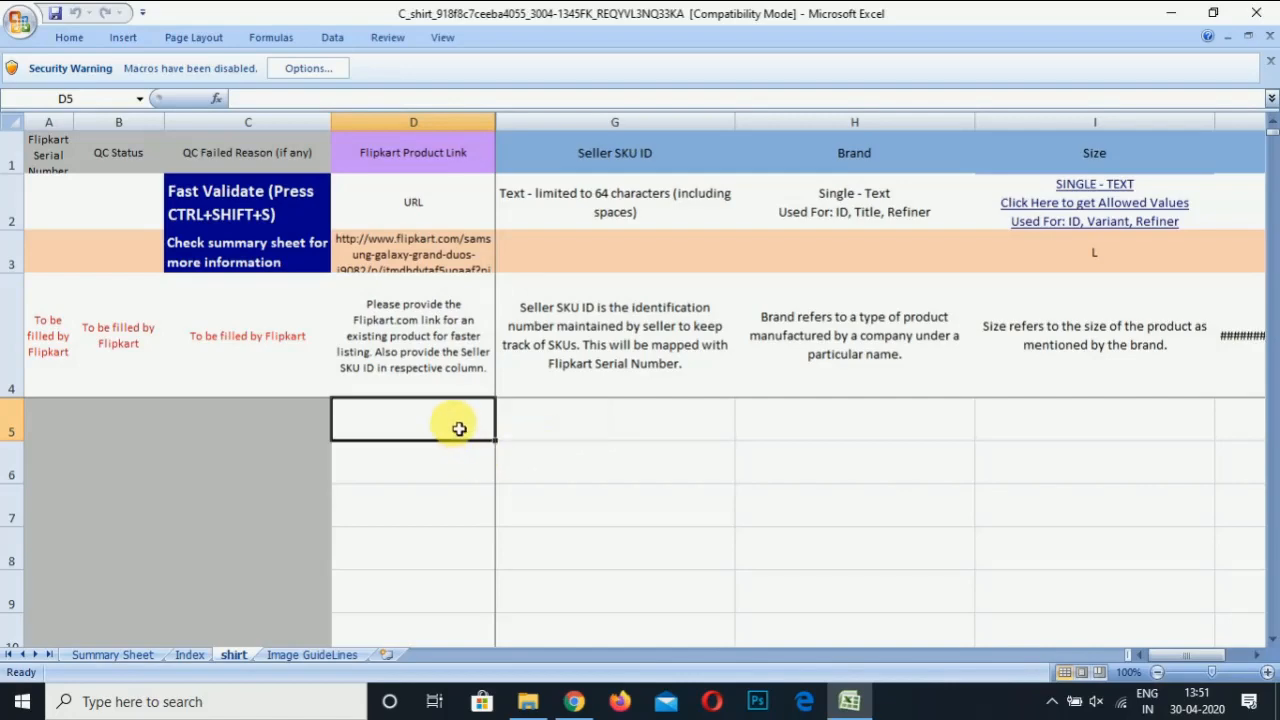
left_click(581, 424)
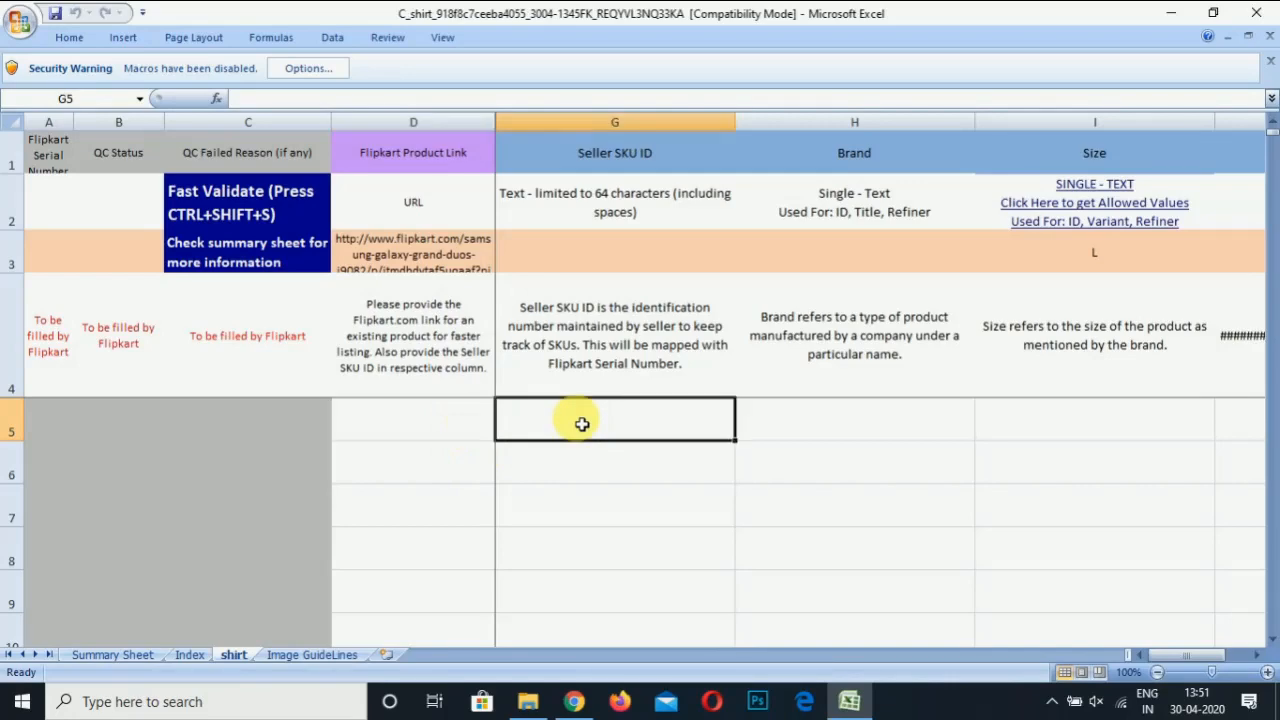
key("Up")
key("Up")
key("Up")
key("Up")
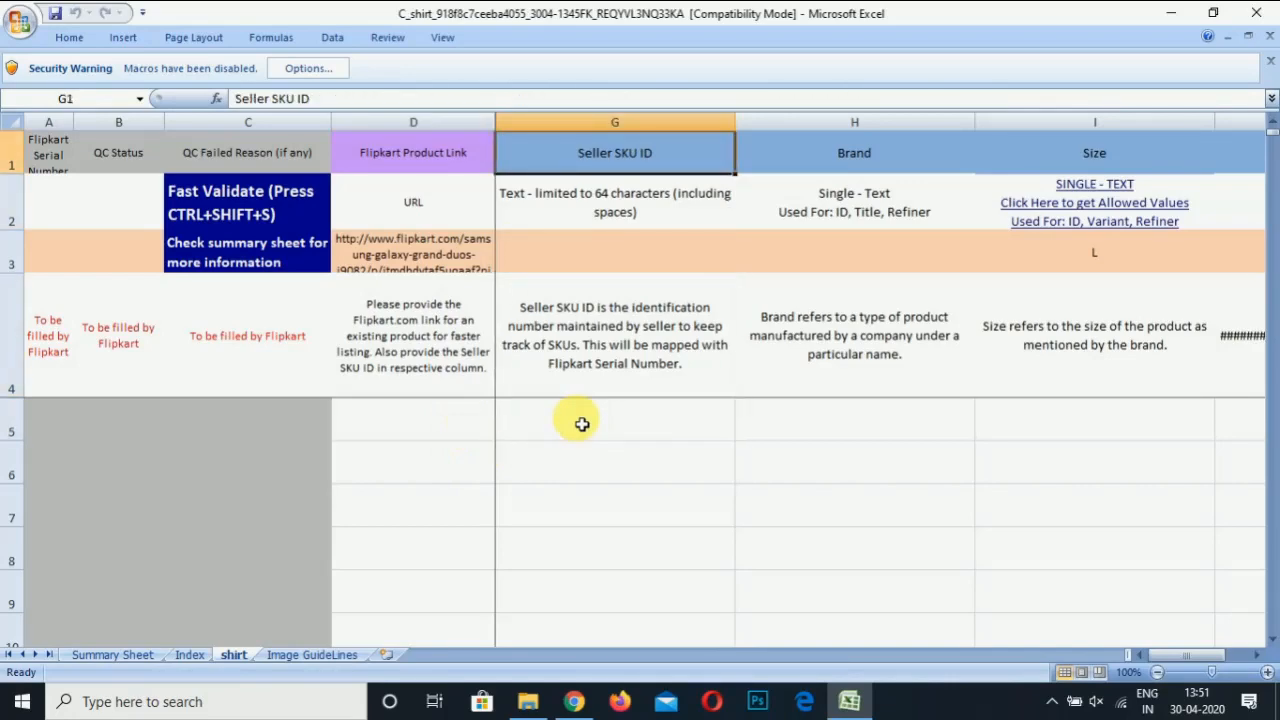
key("Right")
key("Right")
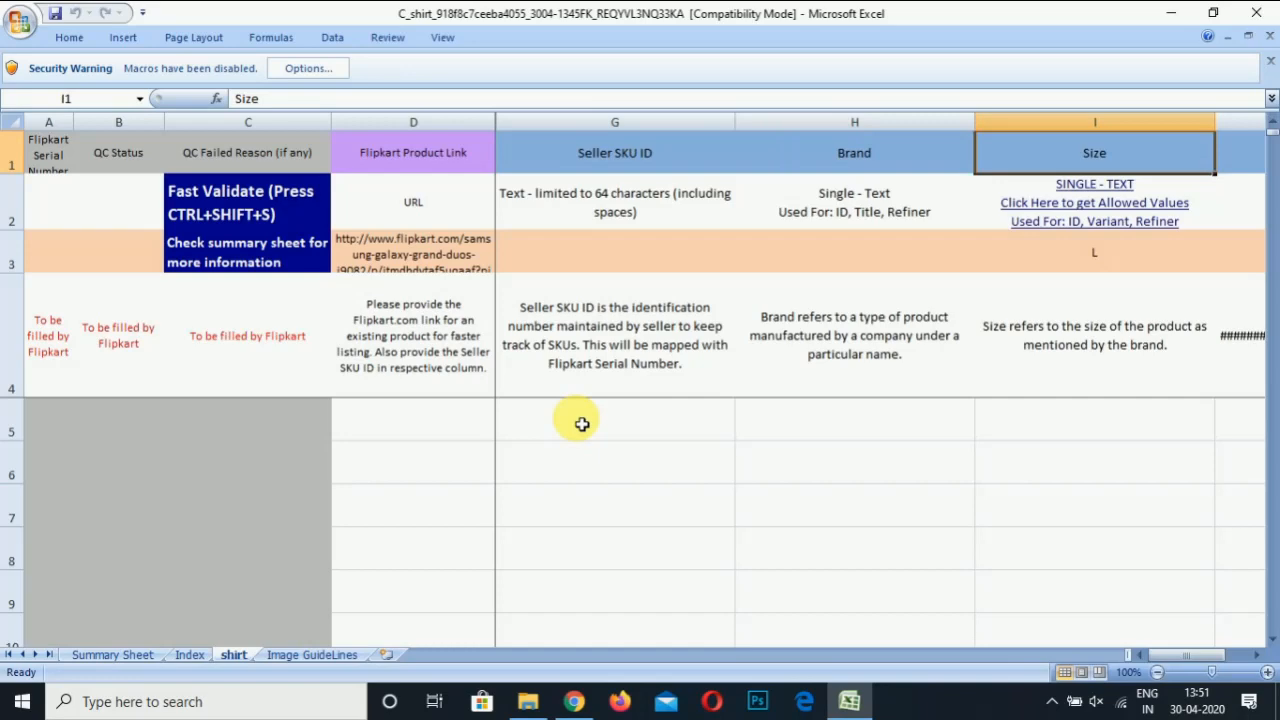
key("Left")
key("Left")
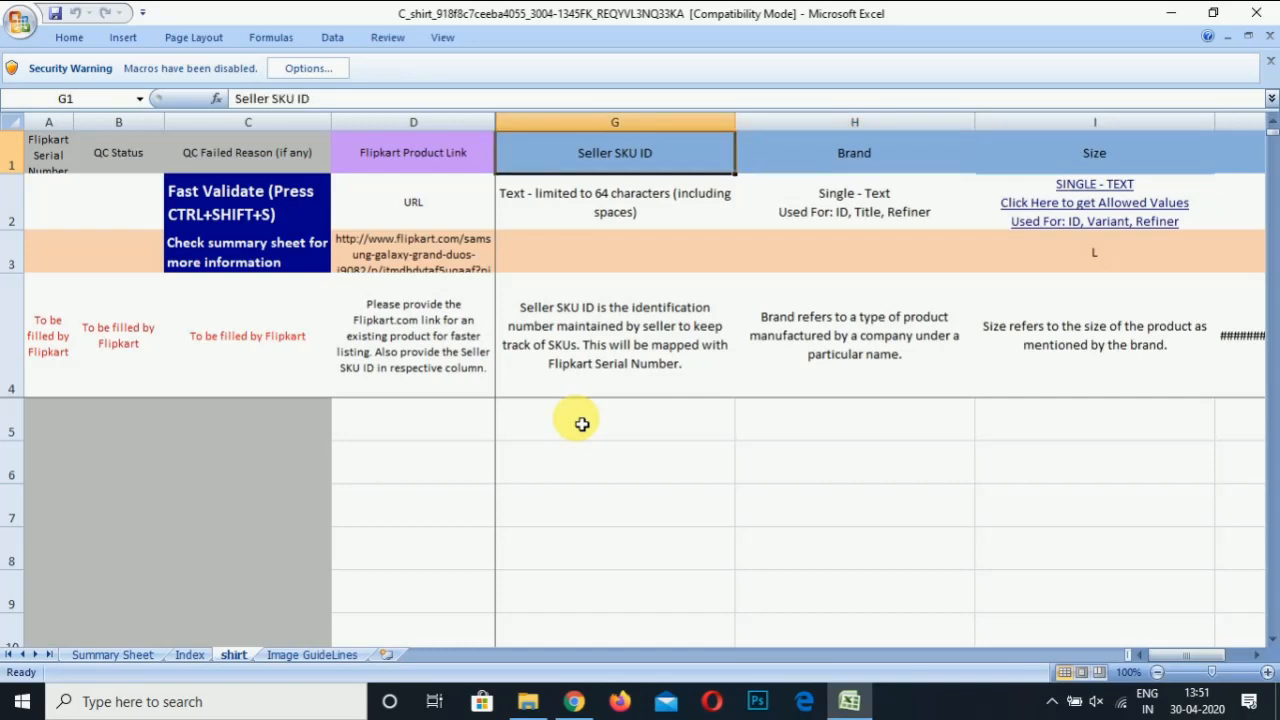
key("Right")
key("Right")
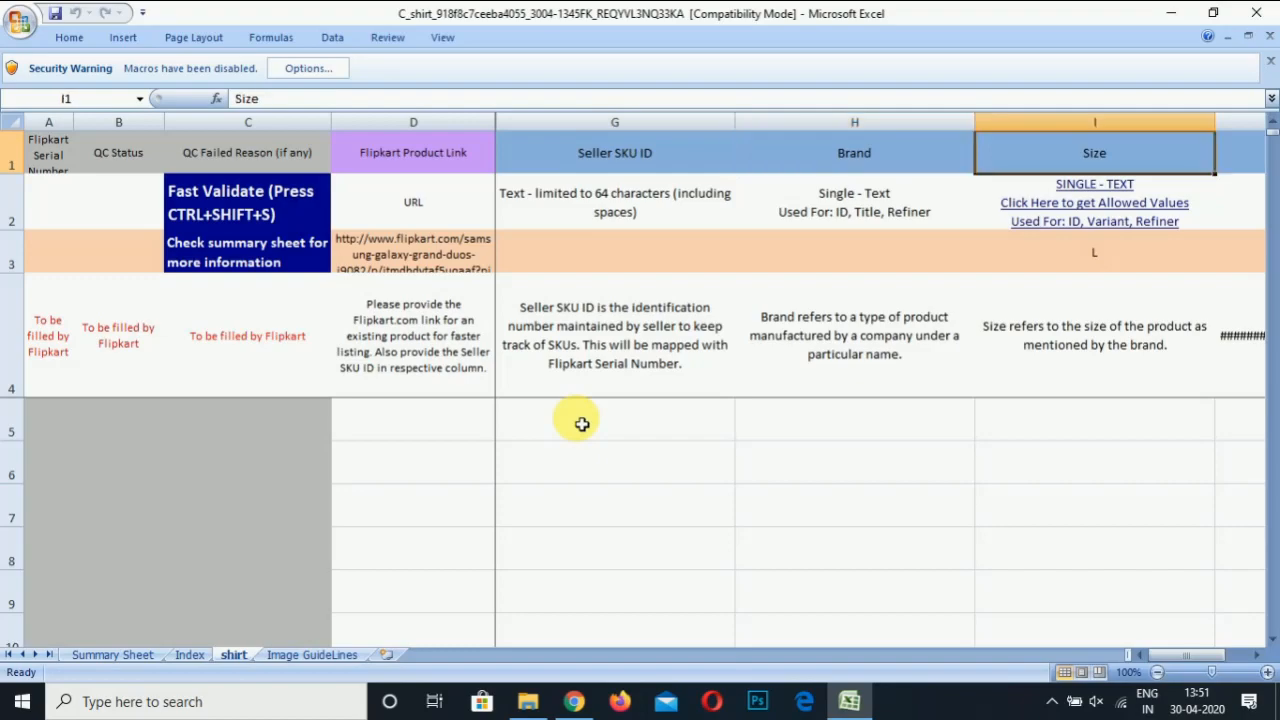
key("Right")
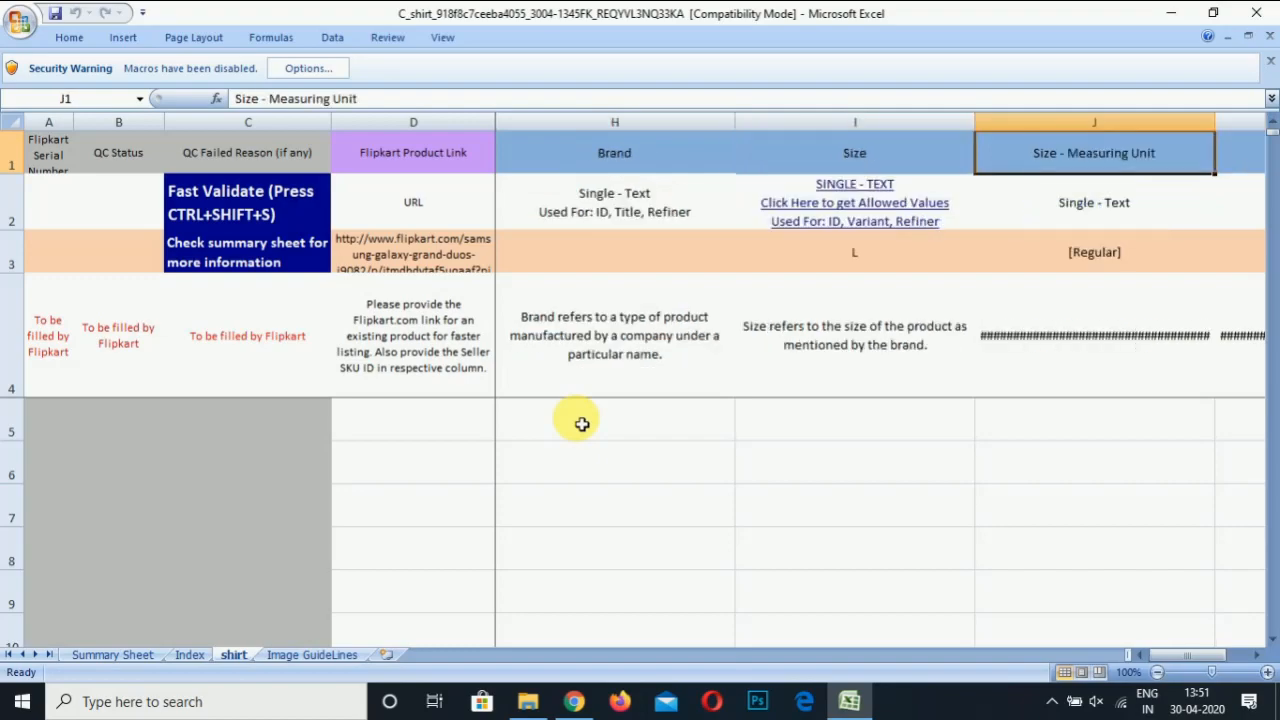
key("Right")
key("Right")
key("Right")
key("Right")
key("Right")
key("Right")
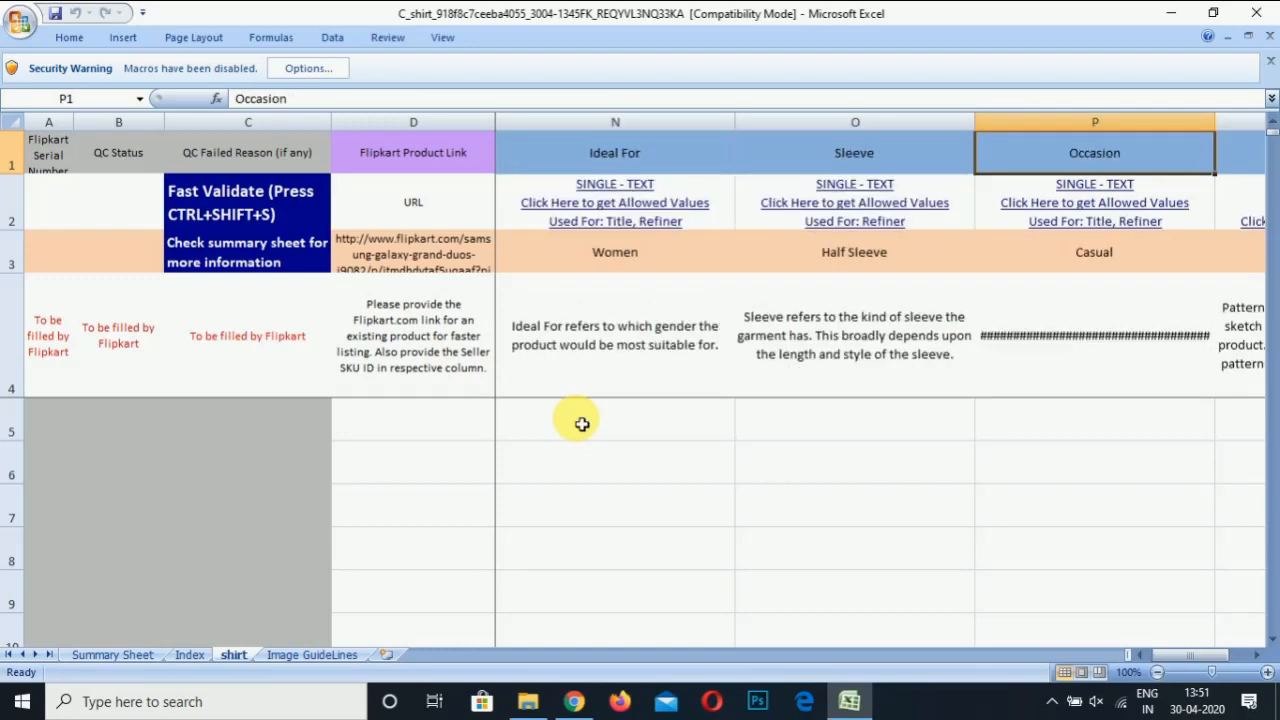
key("Right")
key("Right")
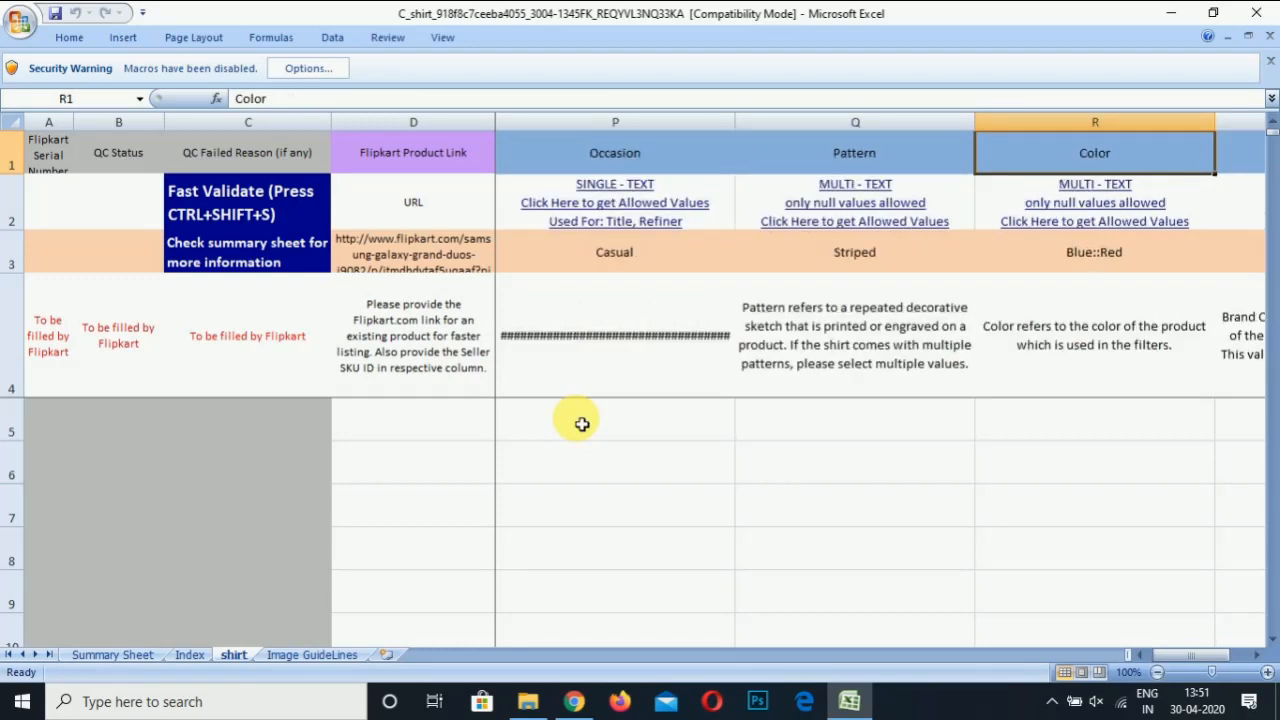
key("Right")
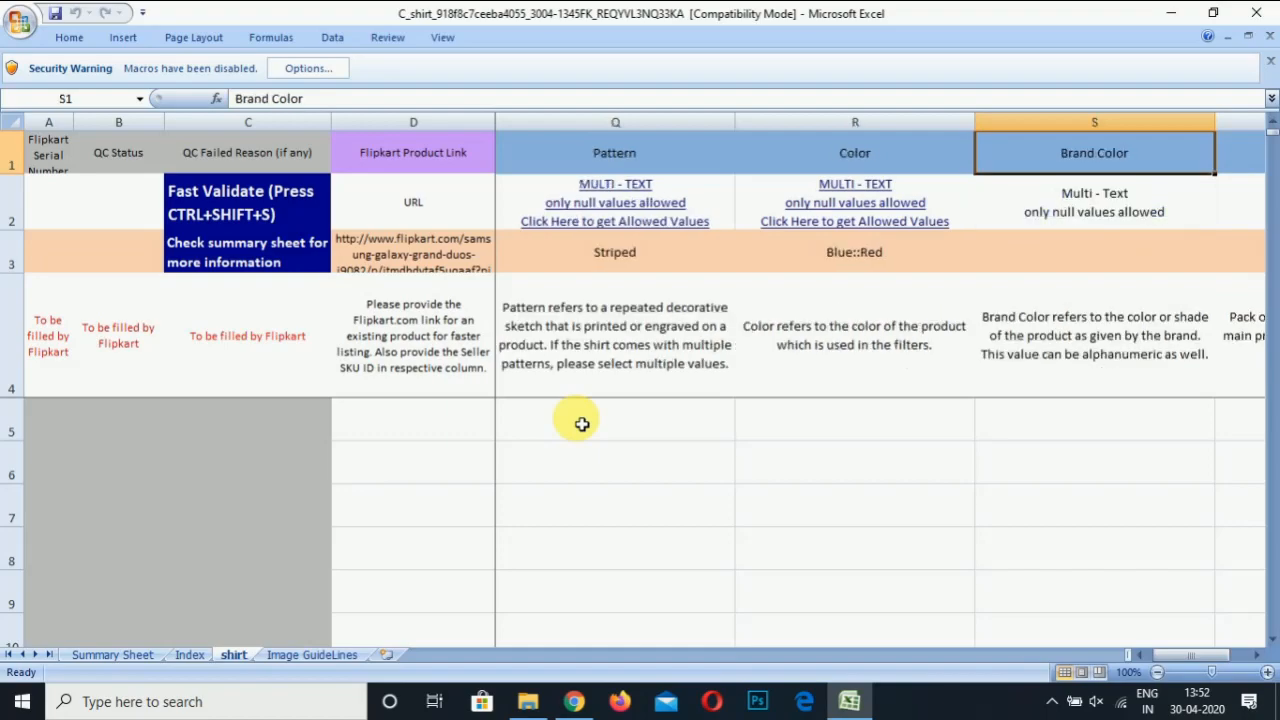
Scan the Main Image URL and Other Image URL headers, ending on Main Image URL
key("Right")
key("Right")
key("Right")
key("Right")
key("Right")
key("Right")
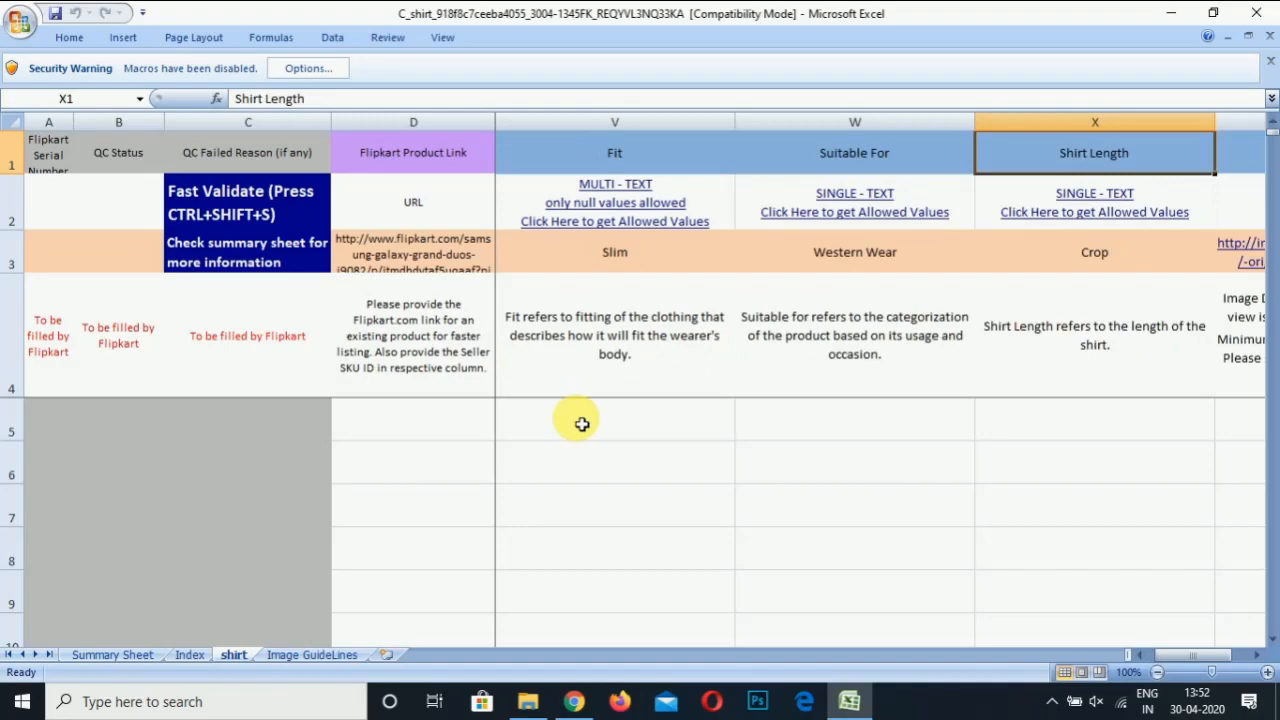
key("Right")
key("Right")
key("Right")
key("Right")
key("Right")
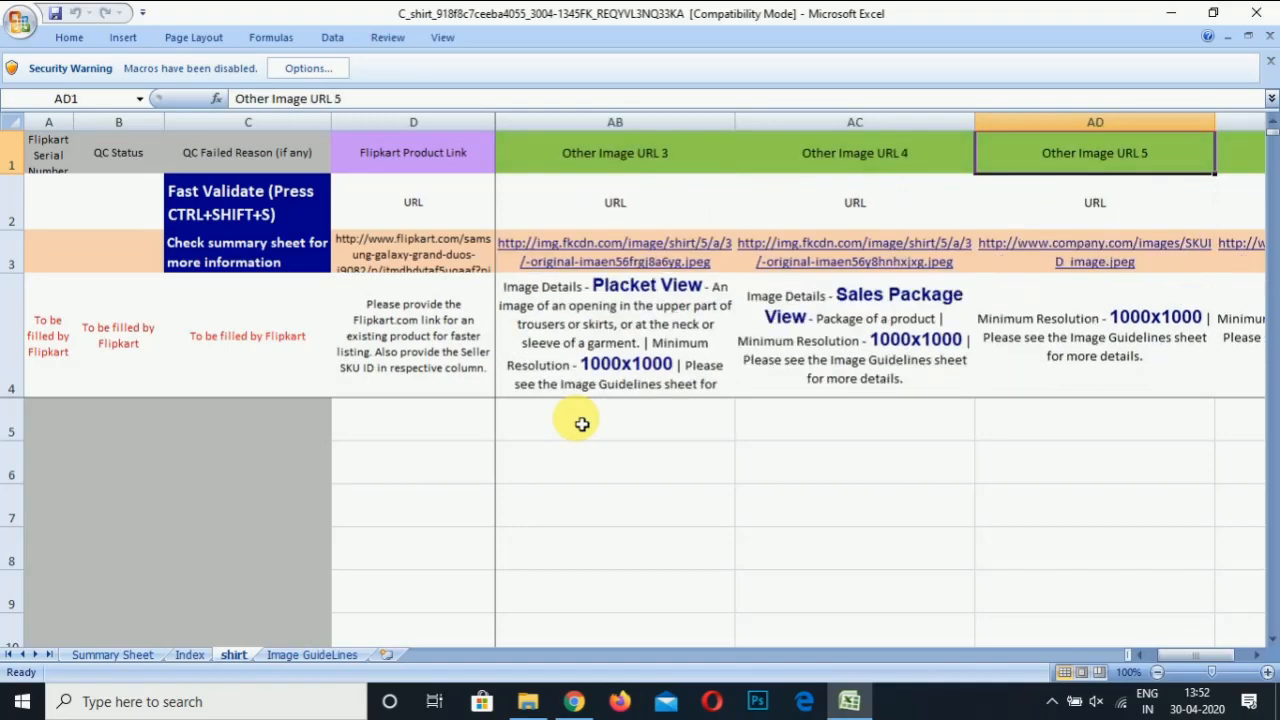
key("Right")
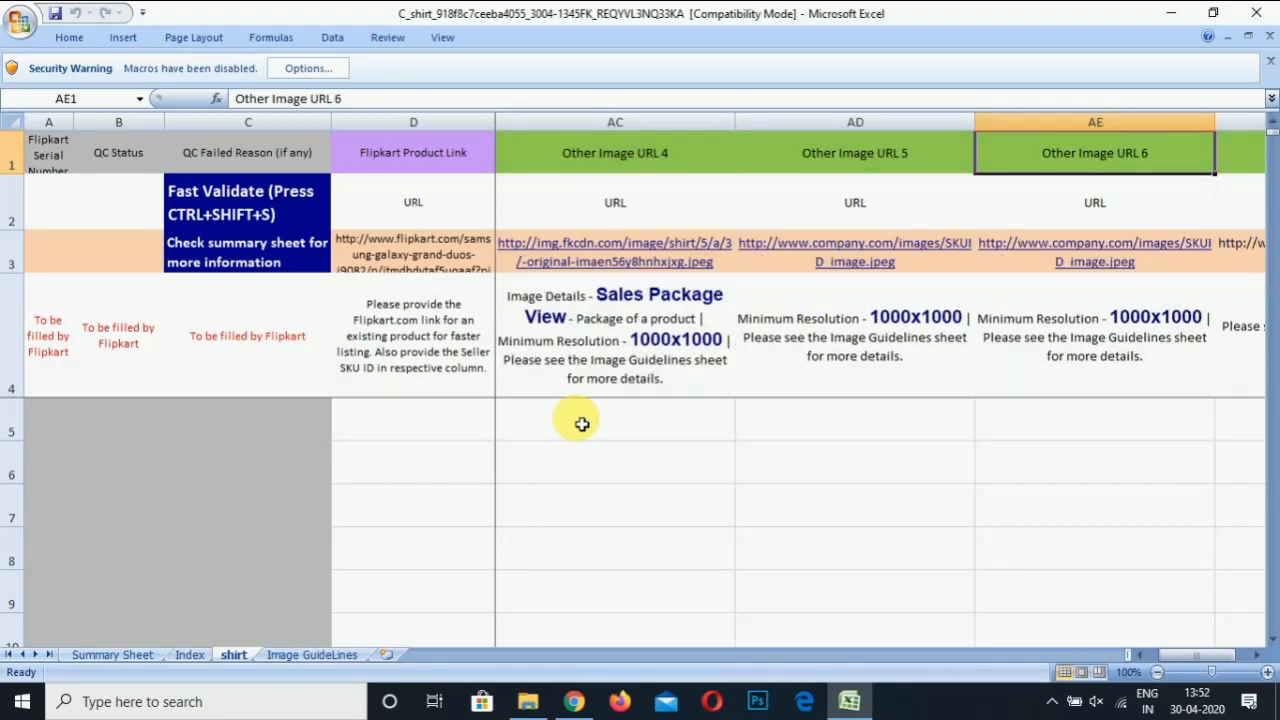
key("Right")
key("Right")
key("Right")
key("Left")
key("Left")
key("Left")
key("Left")
key("Left")
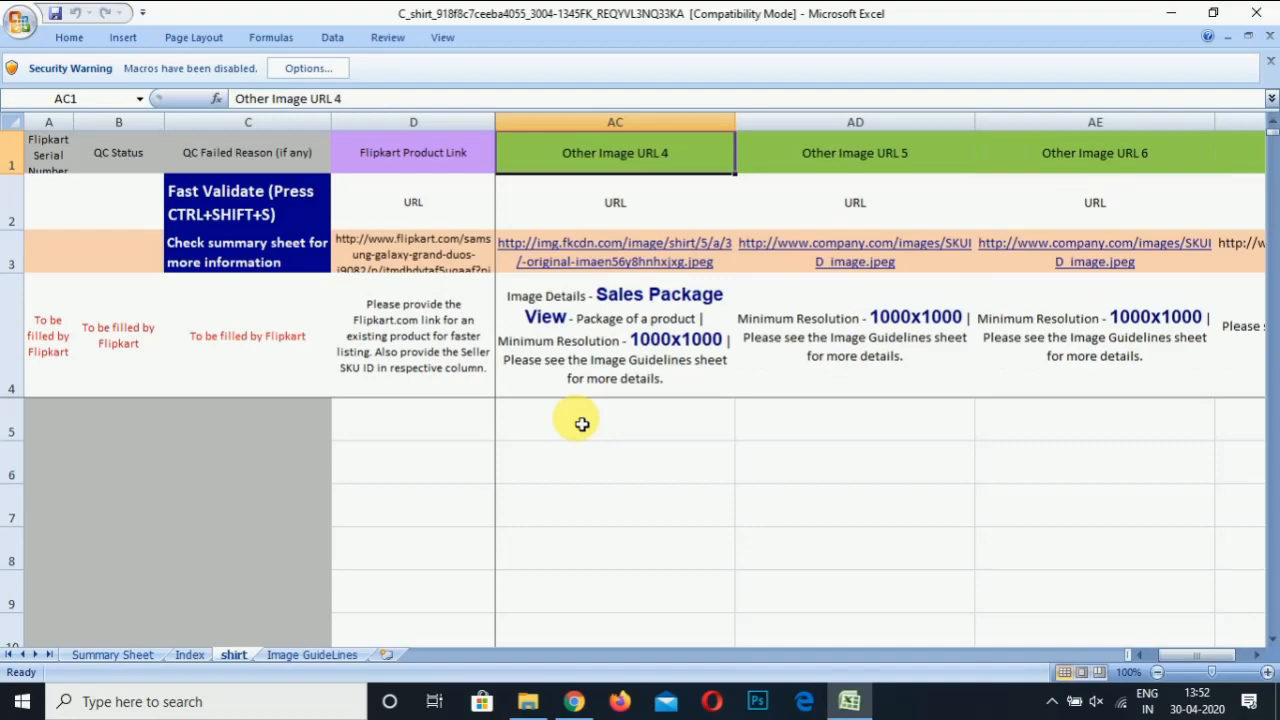
key("Left")
key("Left")
key("Left")
key("Left")
key("Left")
key("Right")
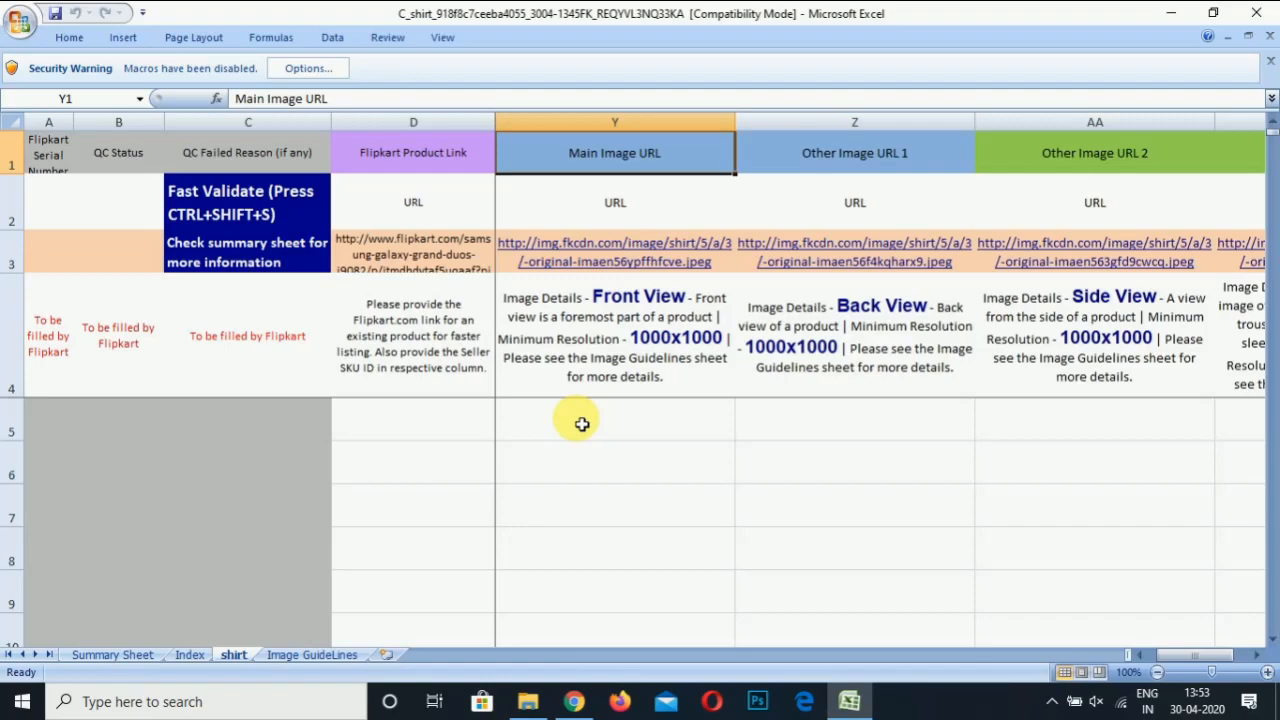
Browse later attribute columns along row 6, select G5, and bring up the E: Image folder
key("Down")
key("Down")
key("Down")
key("Down")
key("Down")
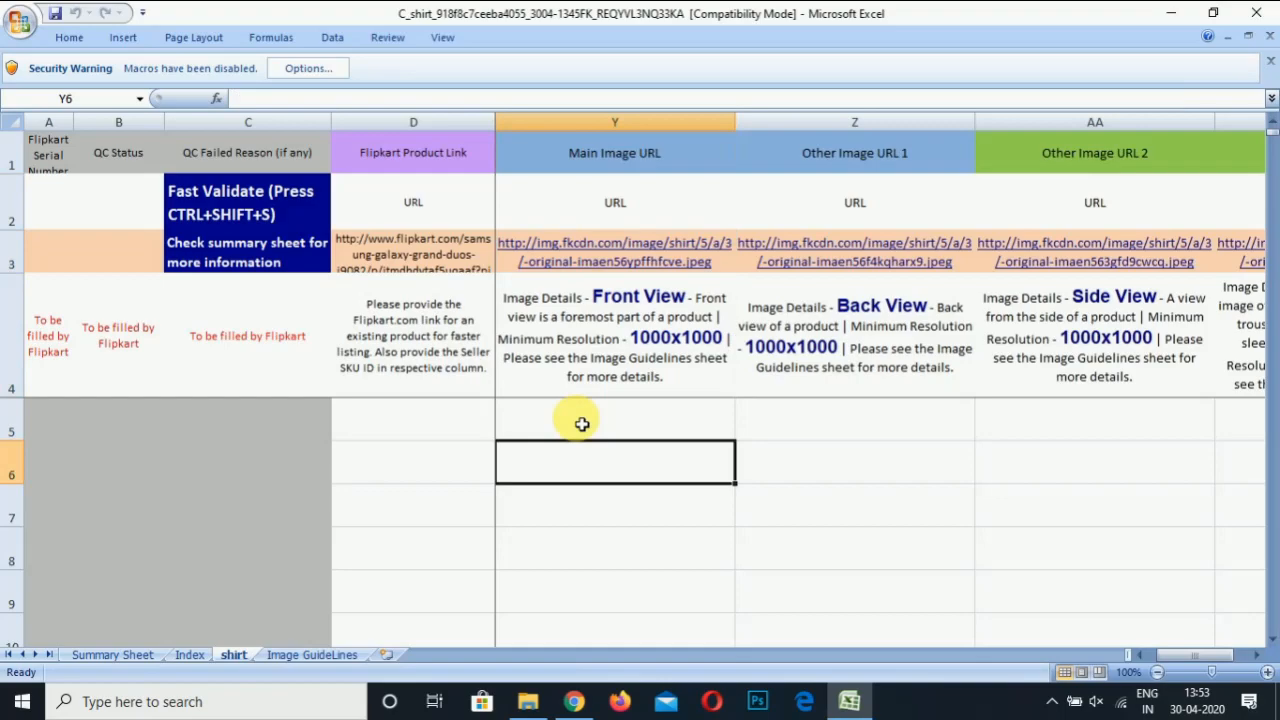
key("Right")
key("Right")
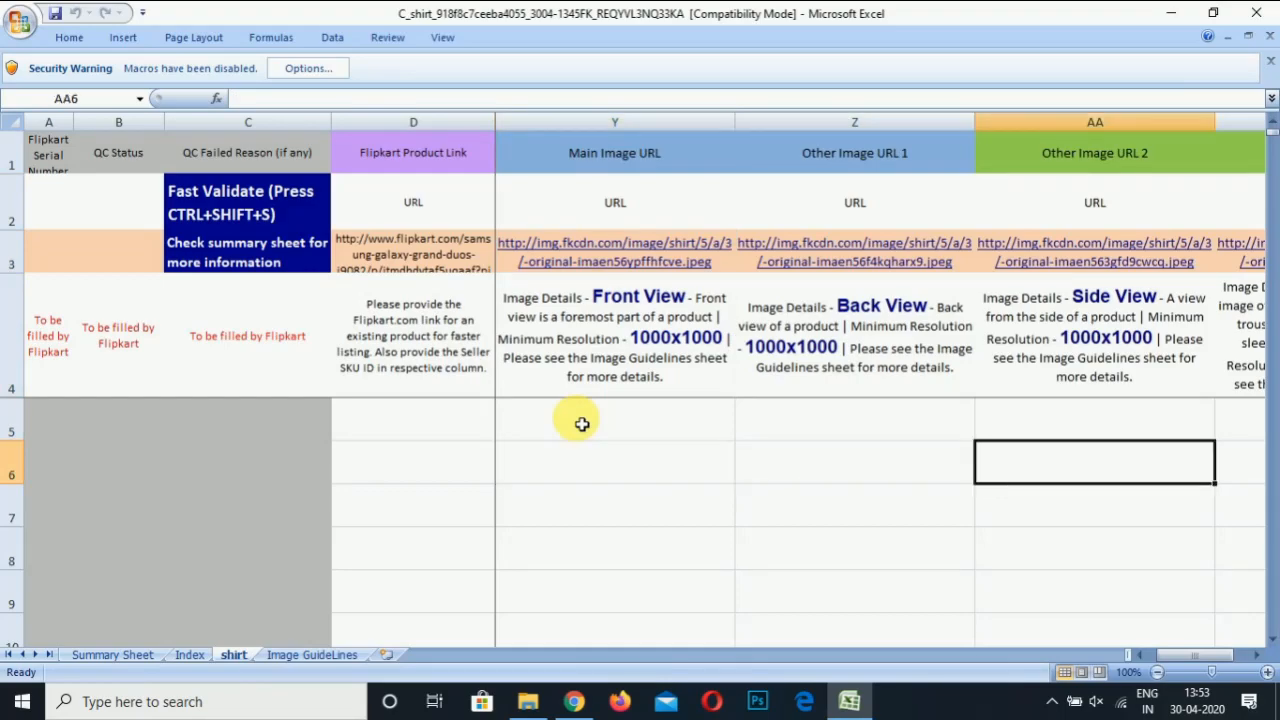
key("Right")
key("Right")
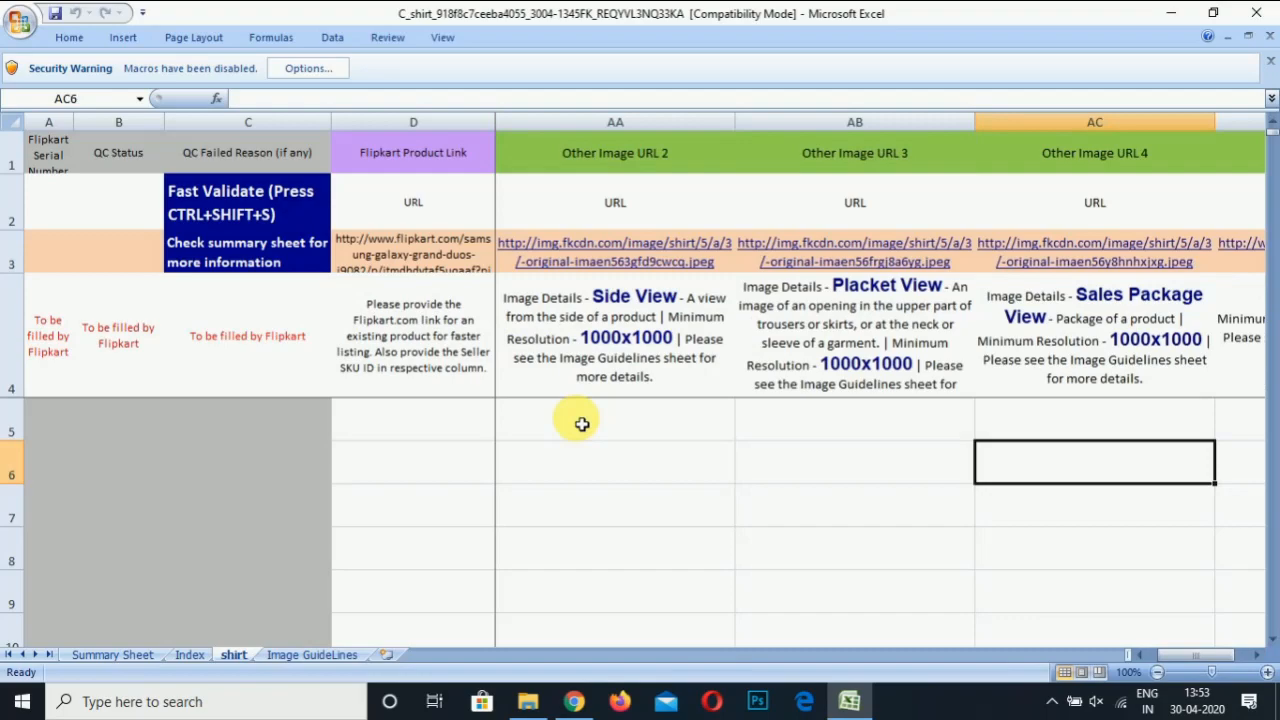
key("Right")
key("Right")
key("Right")
key("Right")
key("Right")
key("Right")
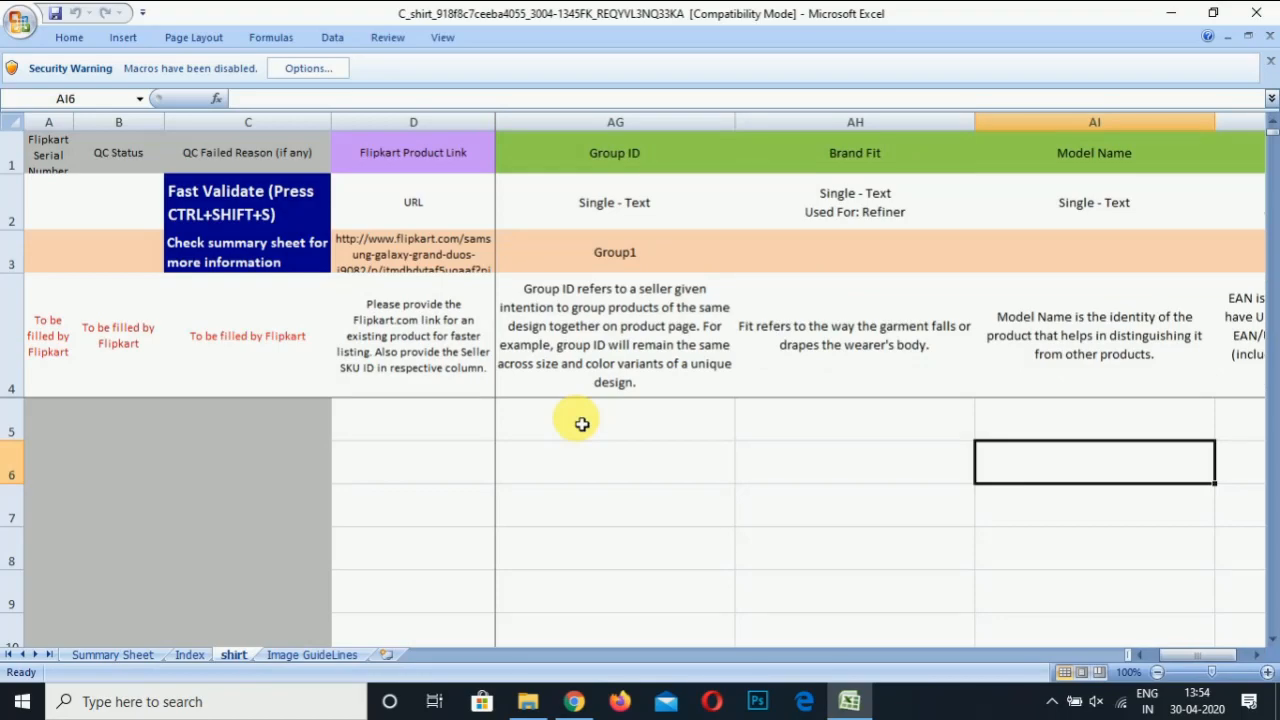
key("Right")
key("Right")
key("Right")
key("Right")
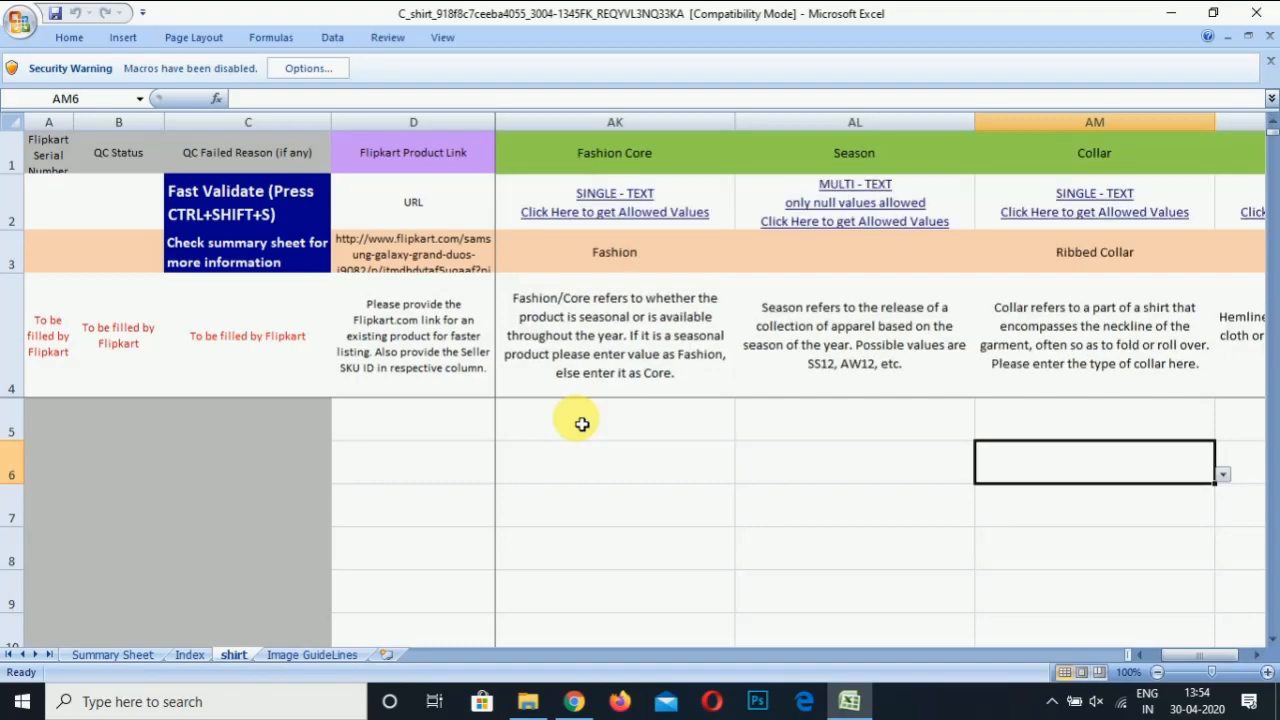
key("Right")
key("Right")
key("Right")
left_click(580, 420)
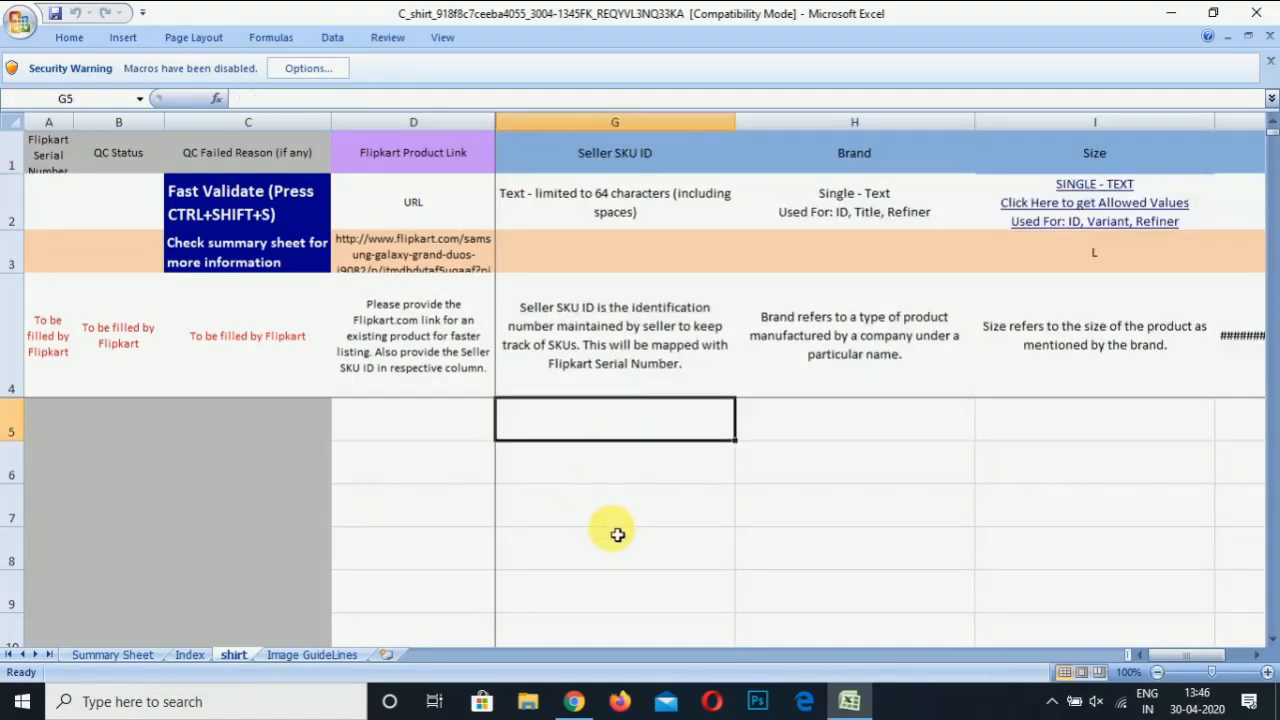
left_click(537, 705)
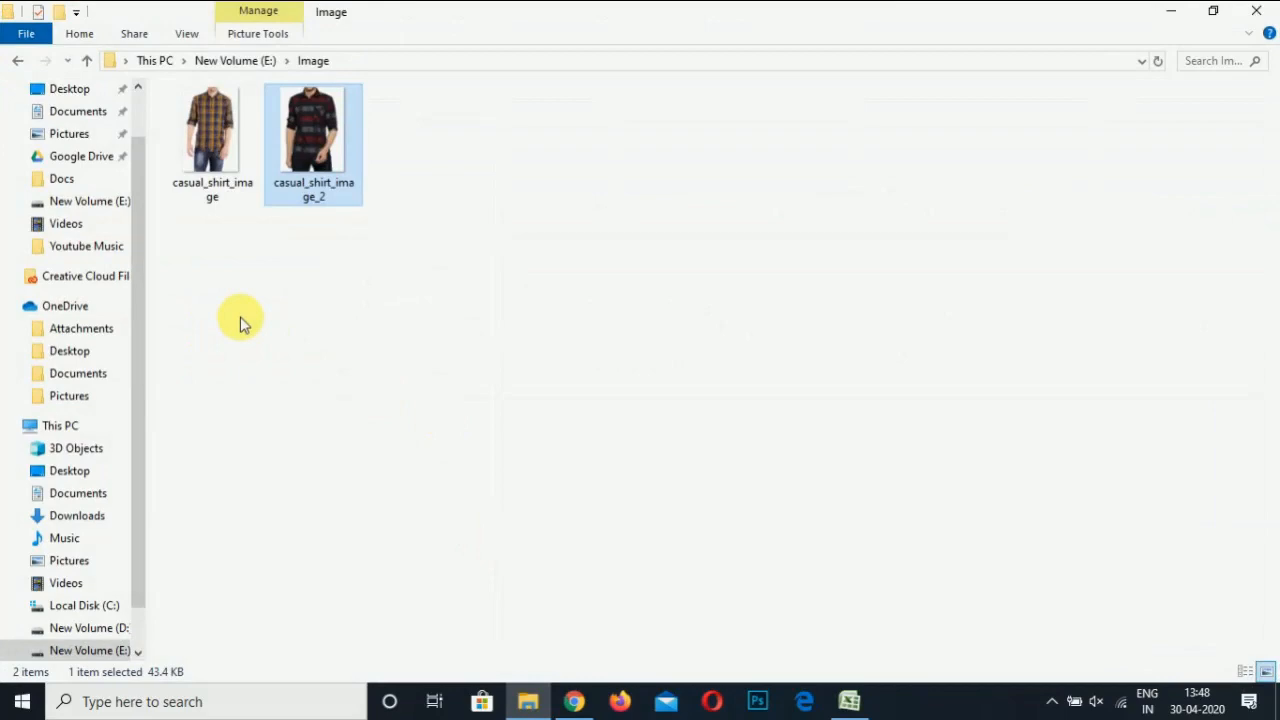
left_click(1187, 10)
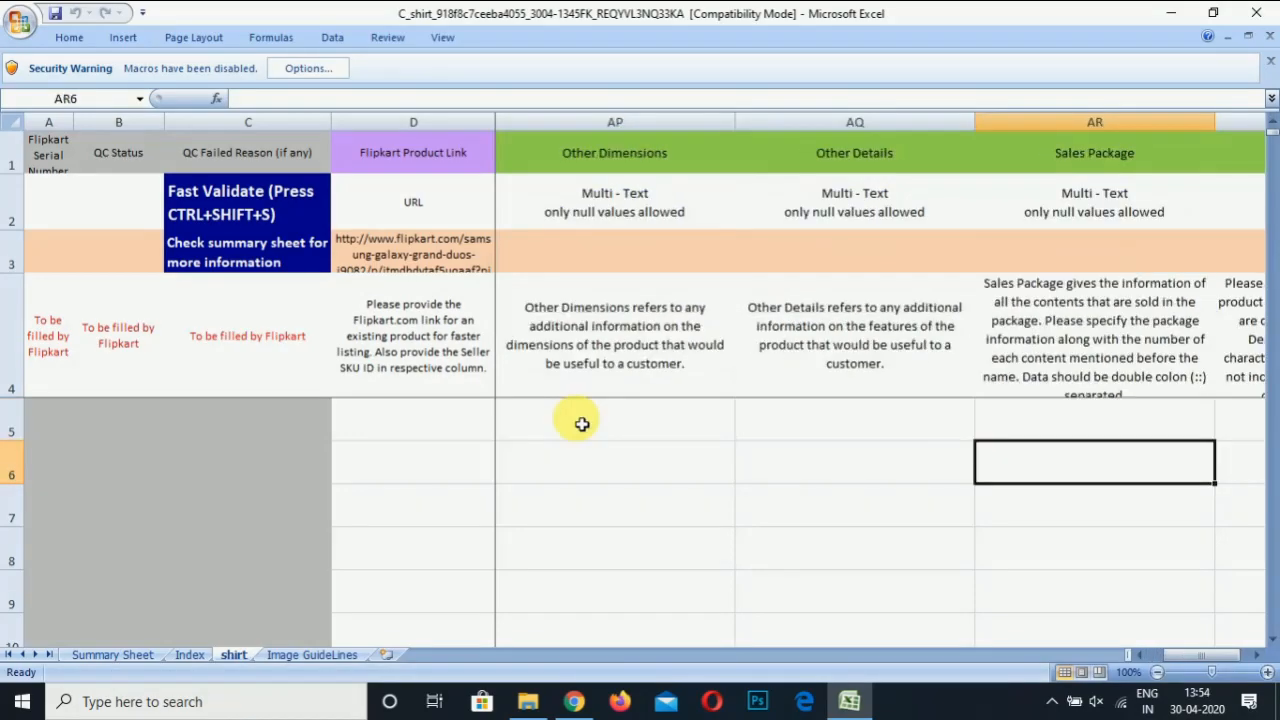
Enter Seller SKU IDs SHIRT-001 in G5 and SHIRT-002 in G6
key("Left")
key("Left")
key("Left")
key("Left")
key("Left")
key("Left")
key("Left")
key("Left")
key("Left")
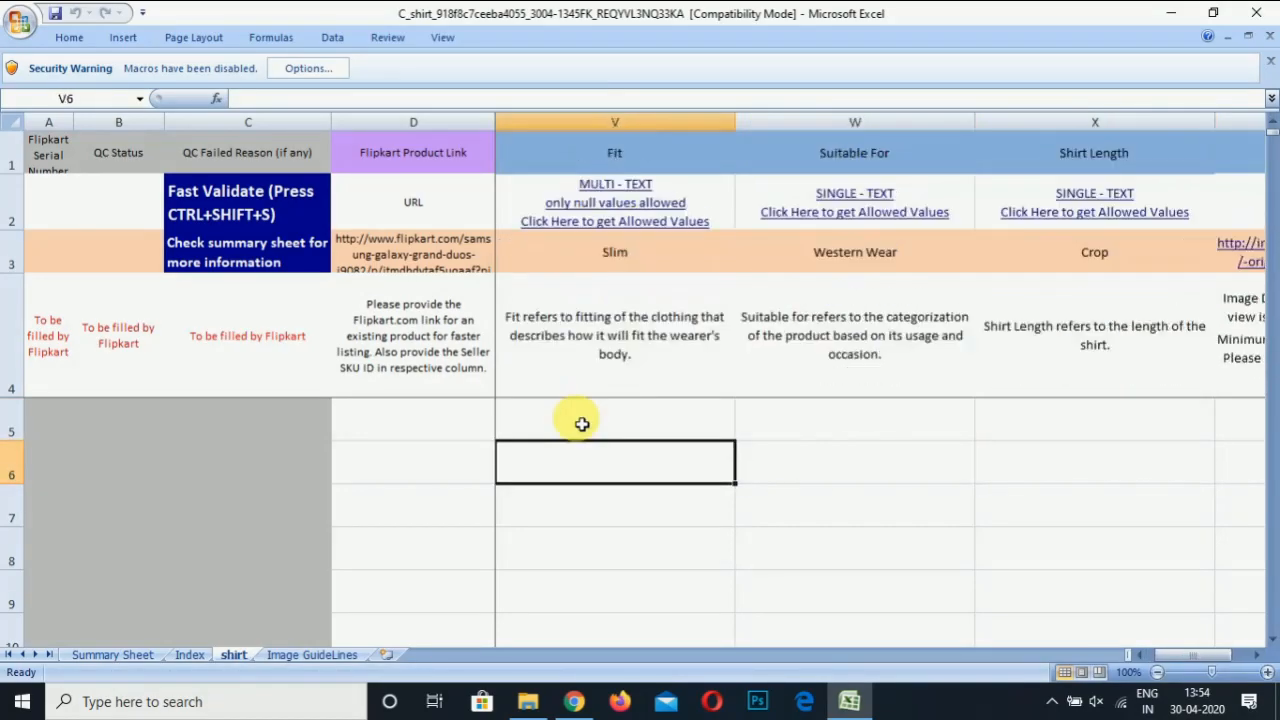
key("Down")
key("Home")
key("Right")
key("Right")
key("Right")
key("Right")
key("Up")
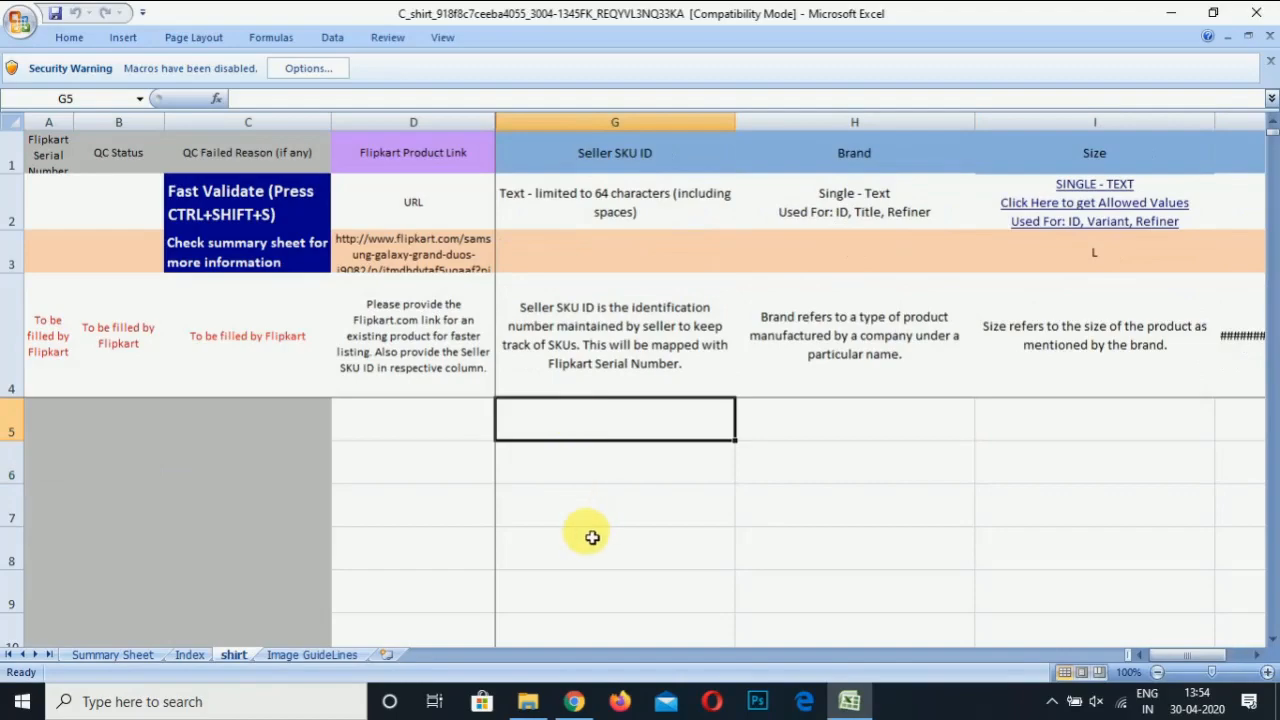
left_click(527, 701)
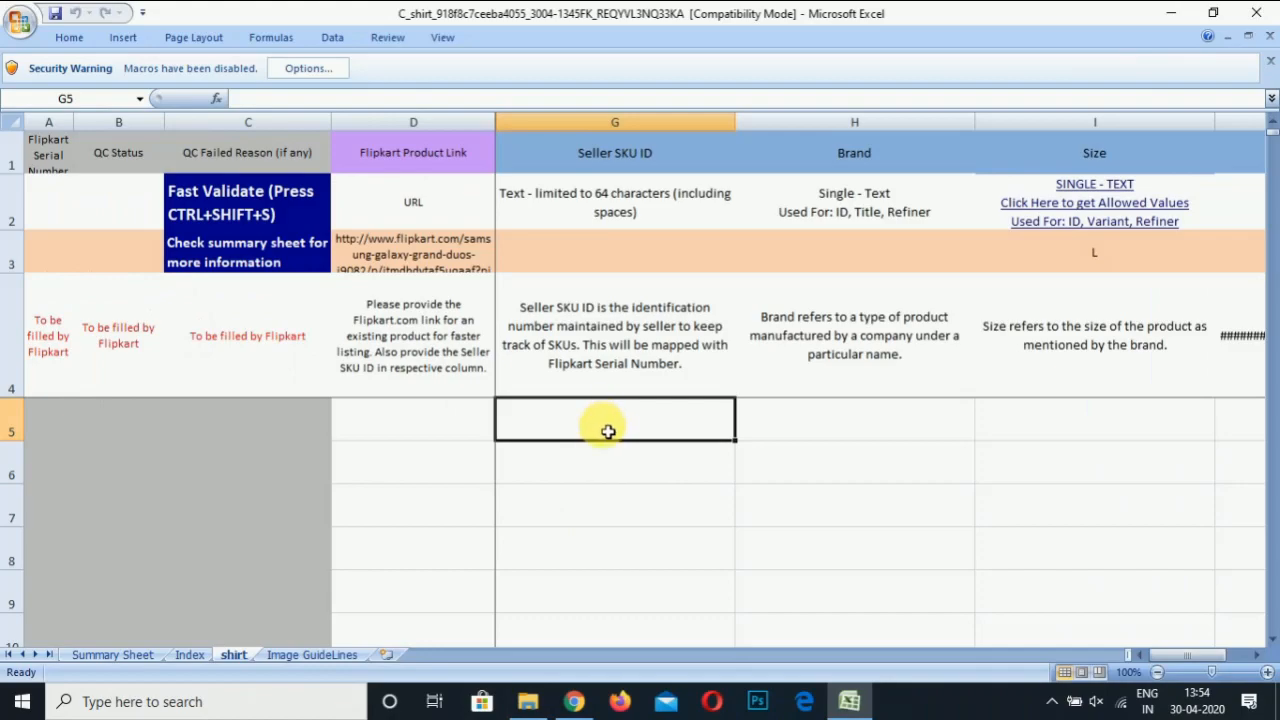
type("SHIRT-001")
key("Return")
type("SHIRT")
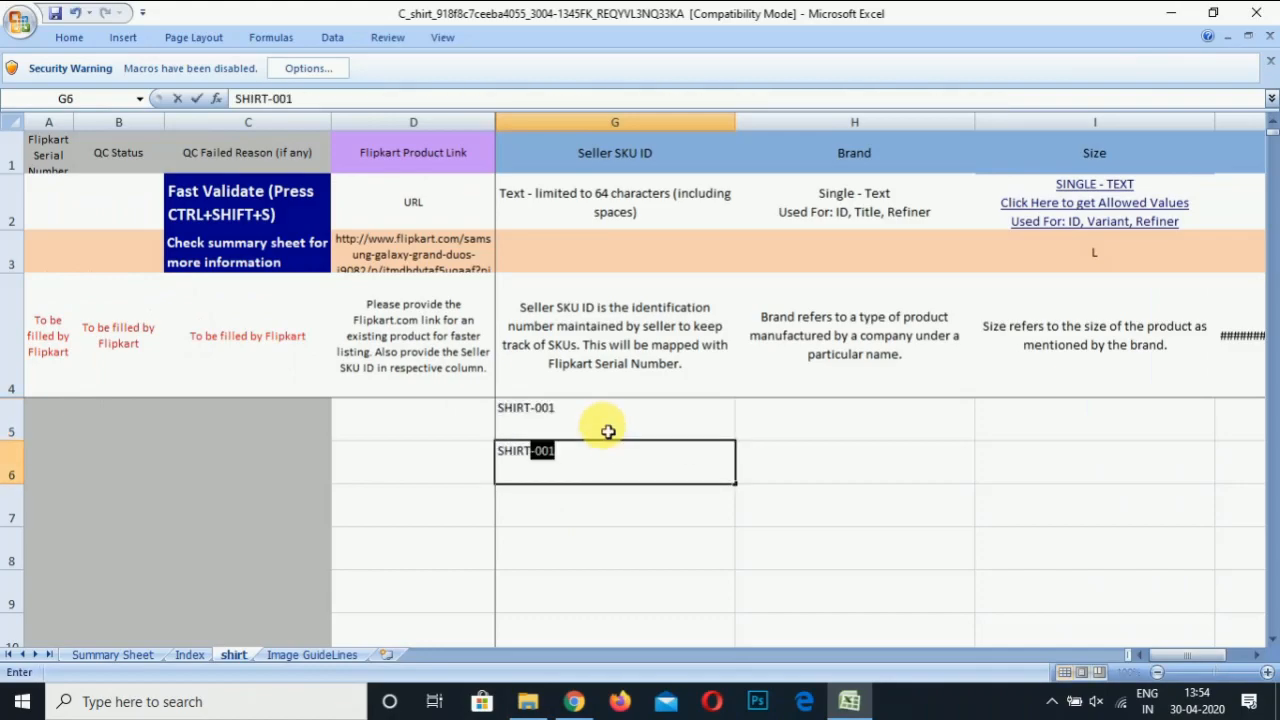
type("-002")
key("Return")
Enter brand Abcd for both shirts in H5 and H6
key("Right")
key("Up")
key("Up")
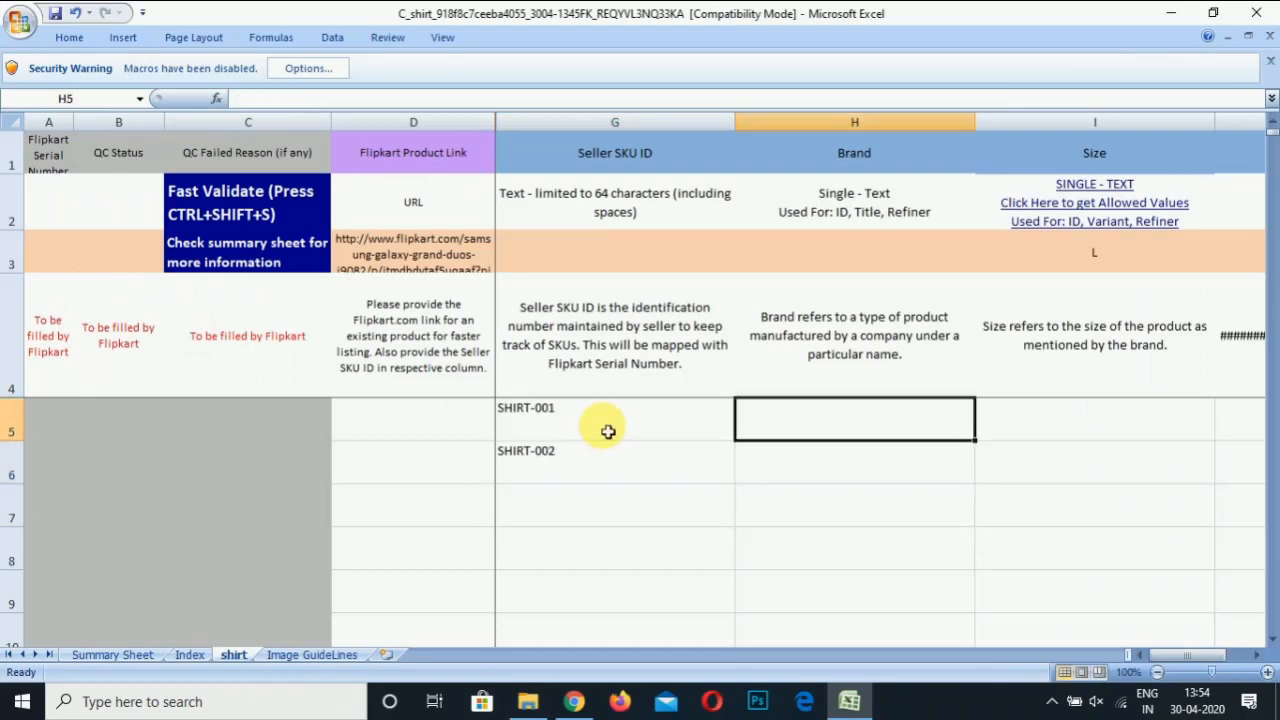
type("Abcd")
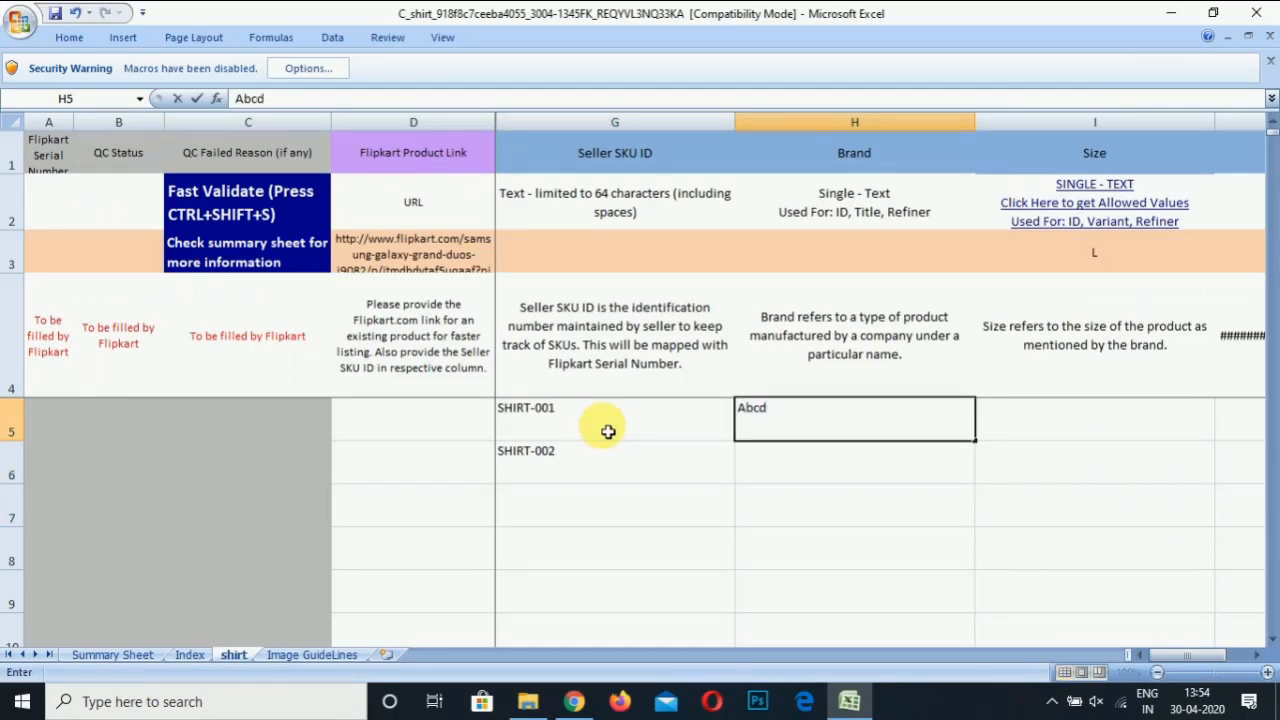
key("Return")
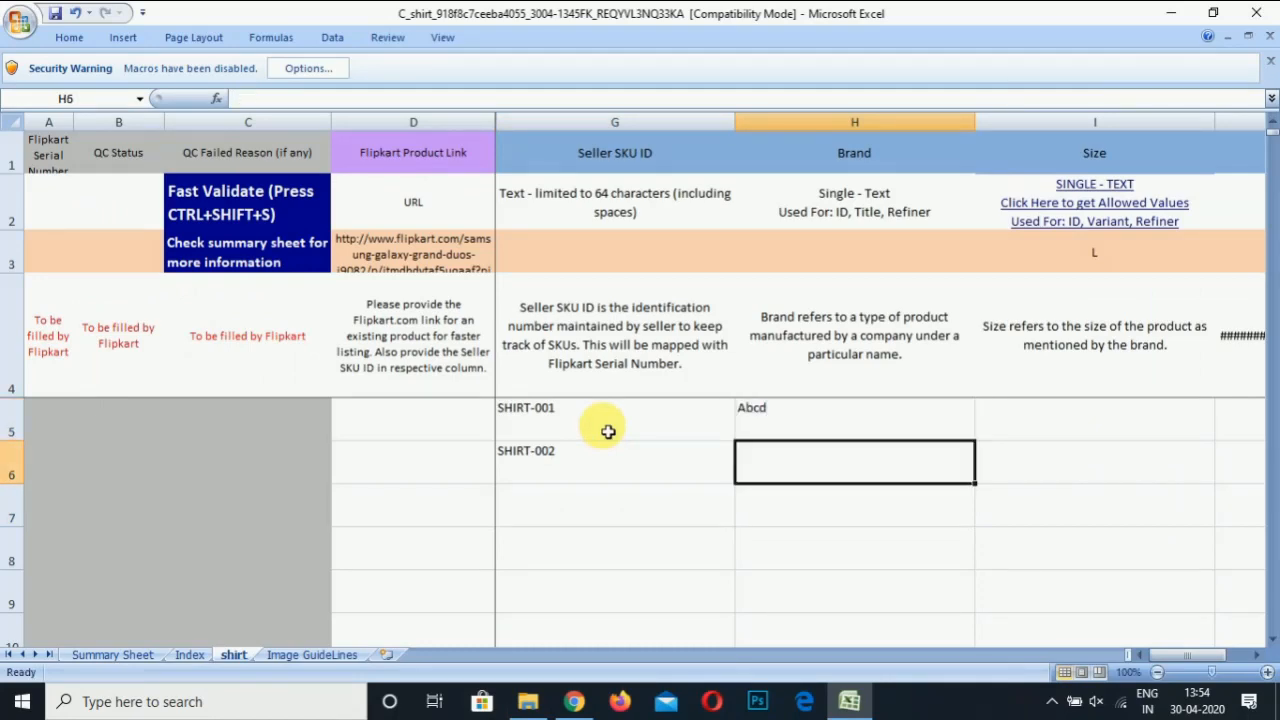
type("Ancd")
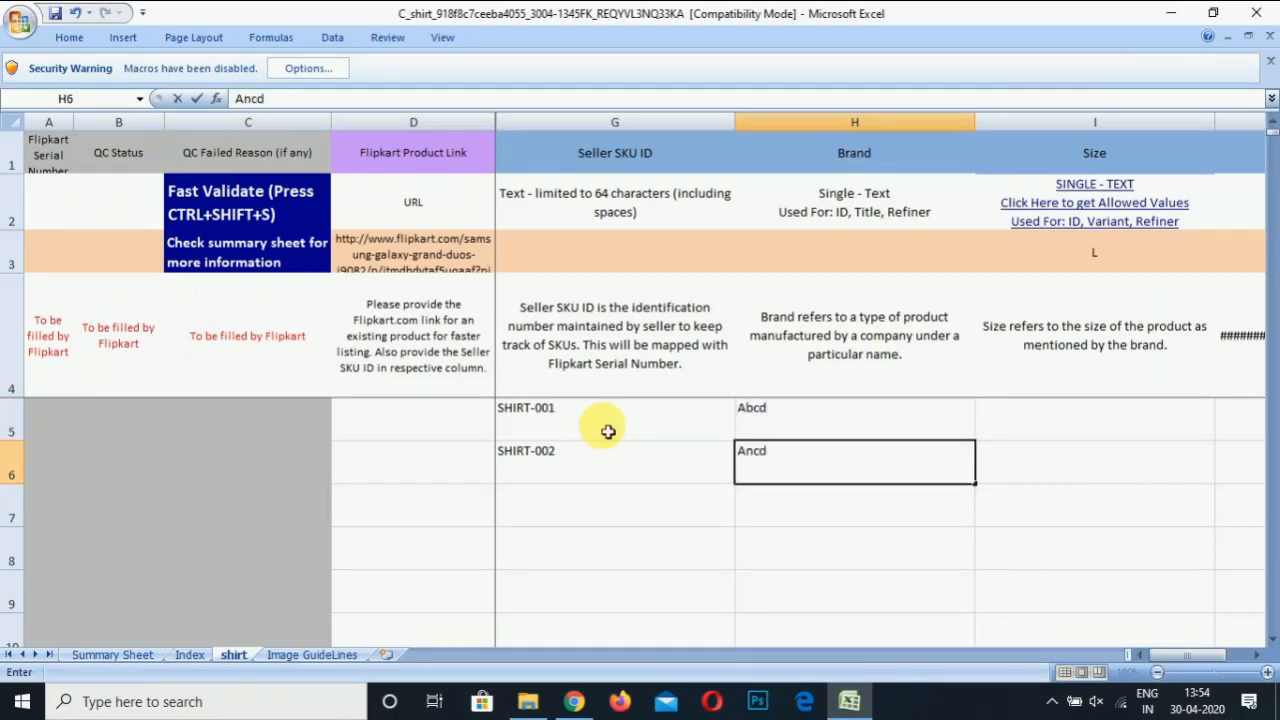
key("BackSpace")
key("BackSpace")
key("BackSpace")
type("bcd")
key("Return")
key("Up")
key("Up")
key("Left")
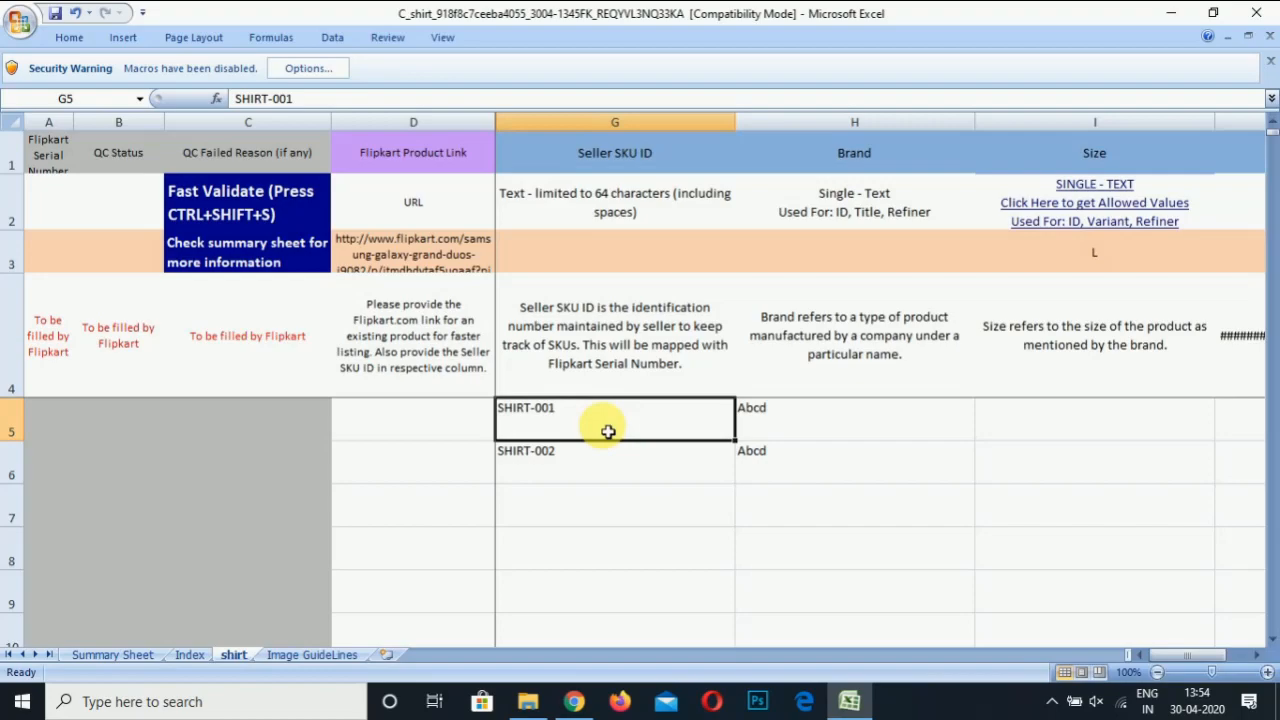
key("Right")
key("Right")
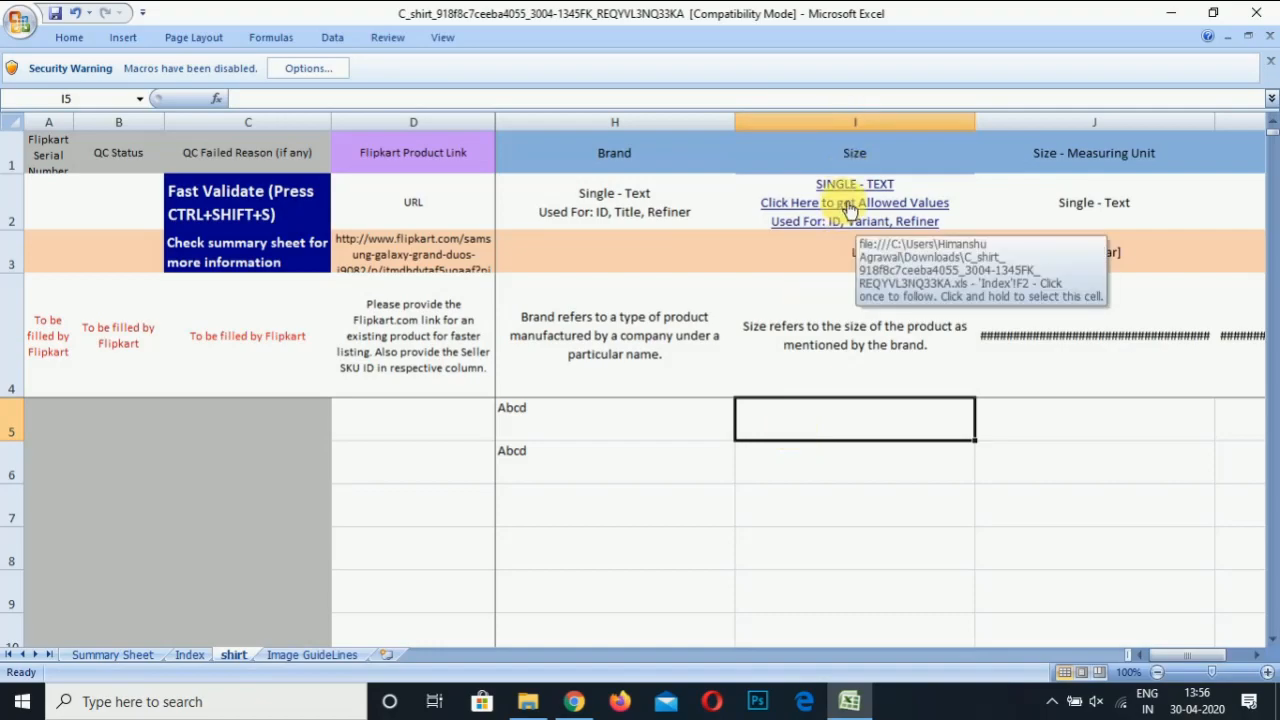
Copy Men Regular XL from the Index sheet's allowed size values, then return to the shirt sheet
left_click(849, 208)
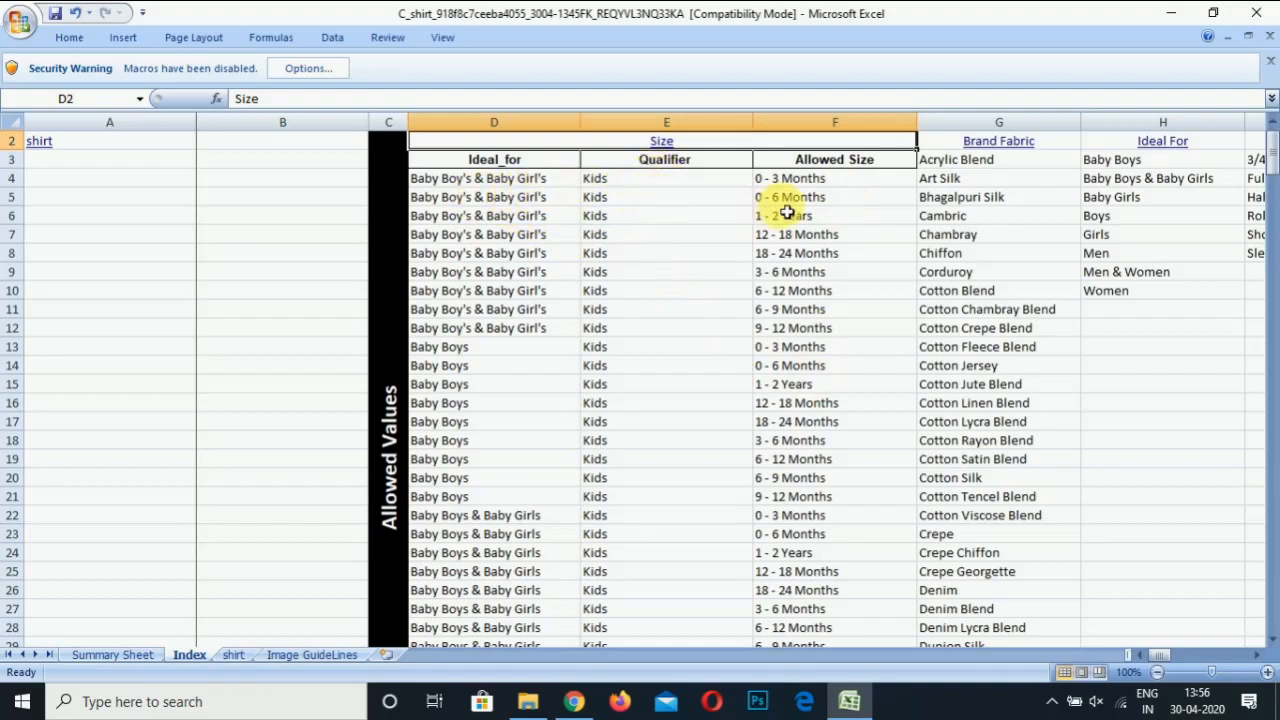
left_click(674, 330)
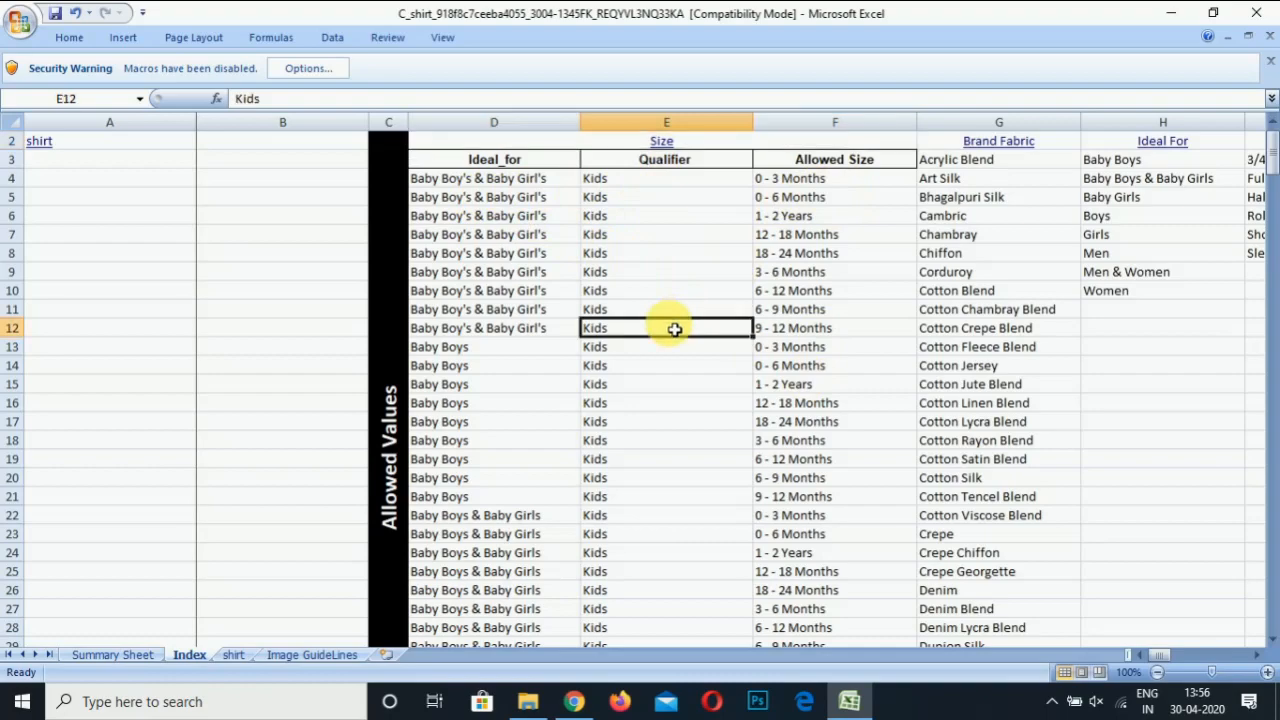
key("Down")
key("Down")
key("Down")
key("Down")
key("Down")
key("Down")
key("Down")
key("Down")
key("Down")
key("Down")
key("Down")
key("Down")
key("Down")
key("Down")
key("Down")
key("Down")
key("Down")
key("Down")
key("Down")
key("Down")
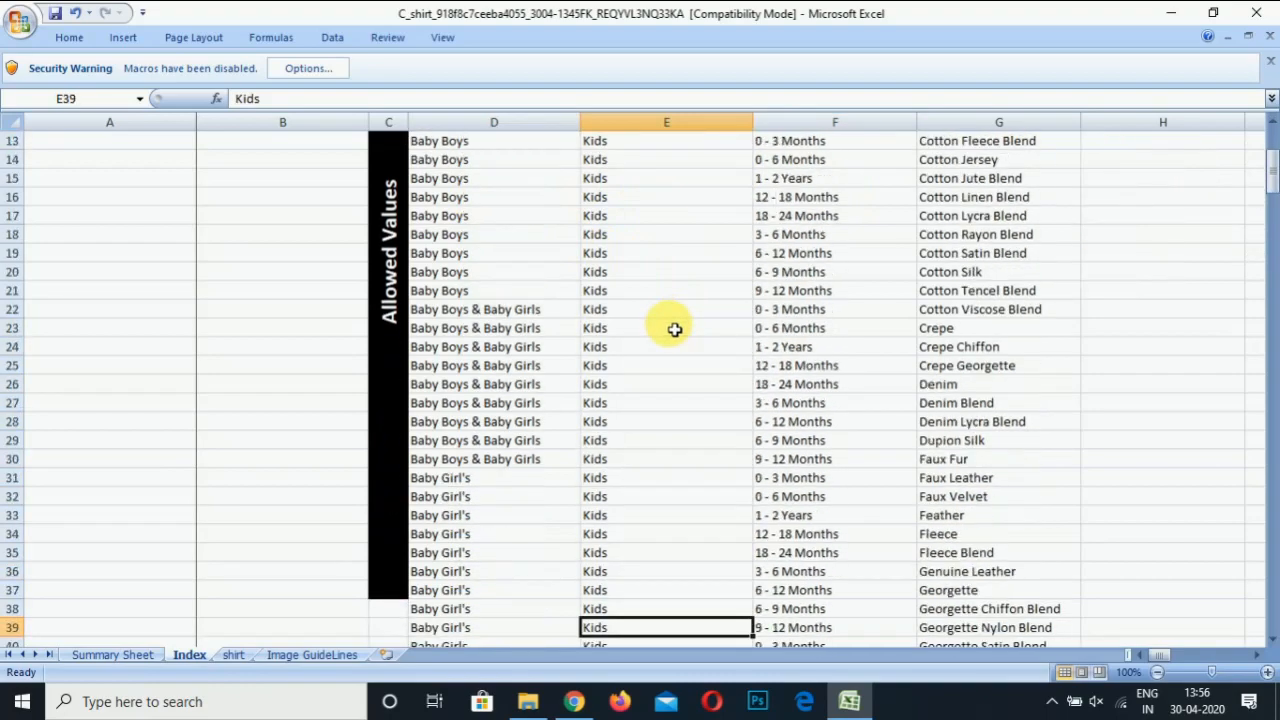
key("Down")
key("Down")
key("Down")
key("Down")
key("Down")
key("Down")
key("Down")
key("Down")
key("Down")
key("Down")
key("Down")
key("Down")
key("Down")
key("Down")
key("Down")
key("Down")
key("Down")
key("Down")
key("Down")
key("Down")
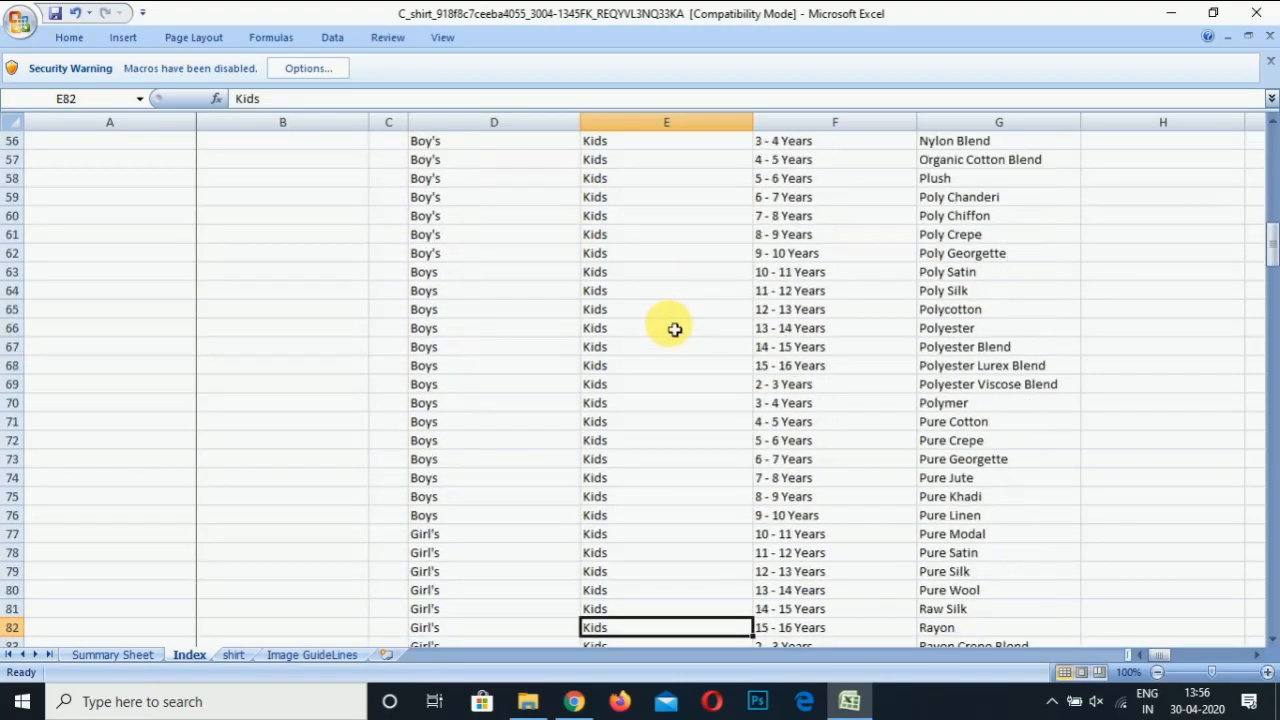
key("Down")
key("Down")
key("Down")
key("Down")
key("Down")
key("Down")
key("Down")
key("Down")
key("Down")
key("Down")
key("Down")
key("Down")
key("Down")
key("Down")
key("Down")
key("Down")
key("Down")
key("Down")
key("Down")
key("Down")
key("Right")
key("Down")
key("Down")
key("Down")
key("Down")
key("Down")
key("Down")
key("Down")
key("Down")
key("Down")
key("Down")
key("Down")
key("Down")
key("Down")
key("Down")
key("Up")
key("Up")
key("Up")
key("Up")
key("Up")
key("Up")
key("Up")
key("Up")
key("Up")
key("Up")
key("Up")
key("Up")
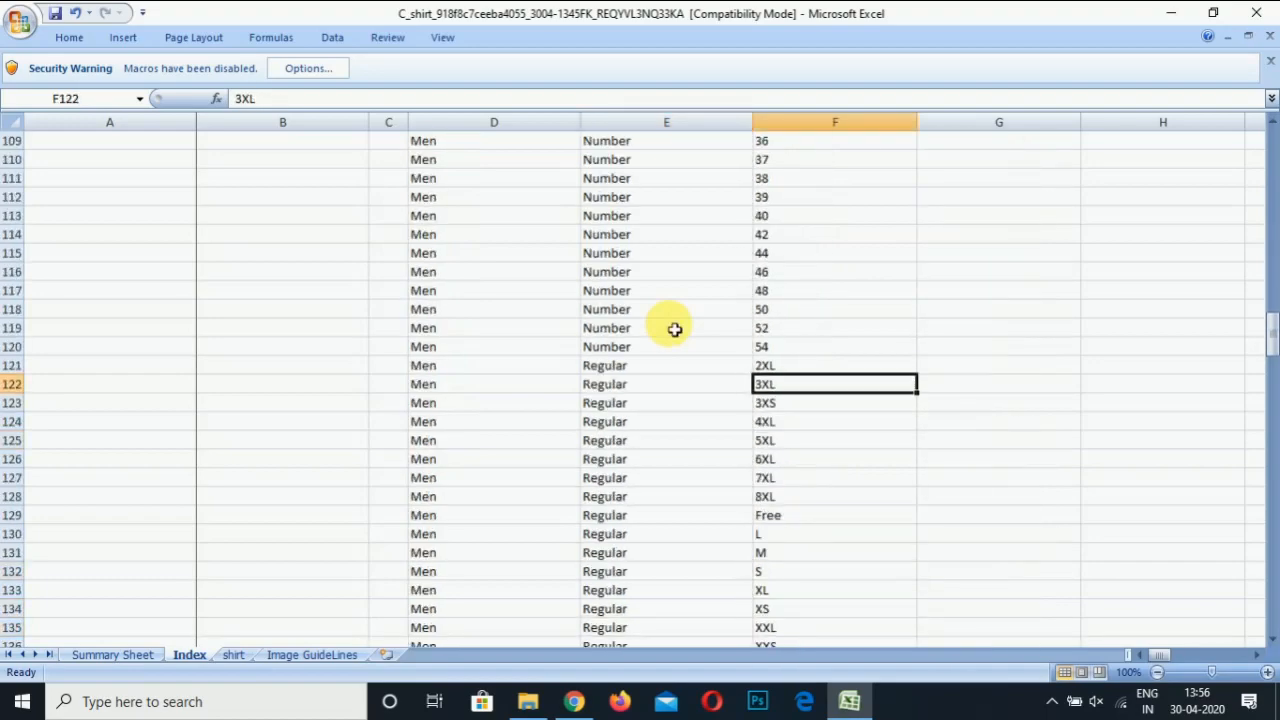
key("Up")
key("Up")
key("Up")
key("Up")
key("Down")
key("Down")
key("Down")
key("Down")
key("Down")
key("Down")
key("Down")
key("Down")
key("Down")
key("Down")
key("Down")
key("Down")
key("Down")
key("Down")
key("Down")
key("Up")
key("Down")
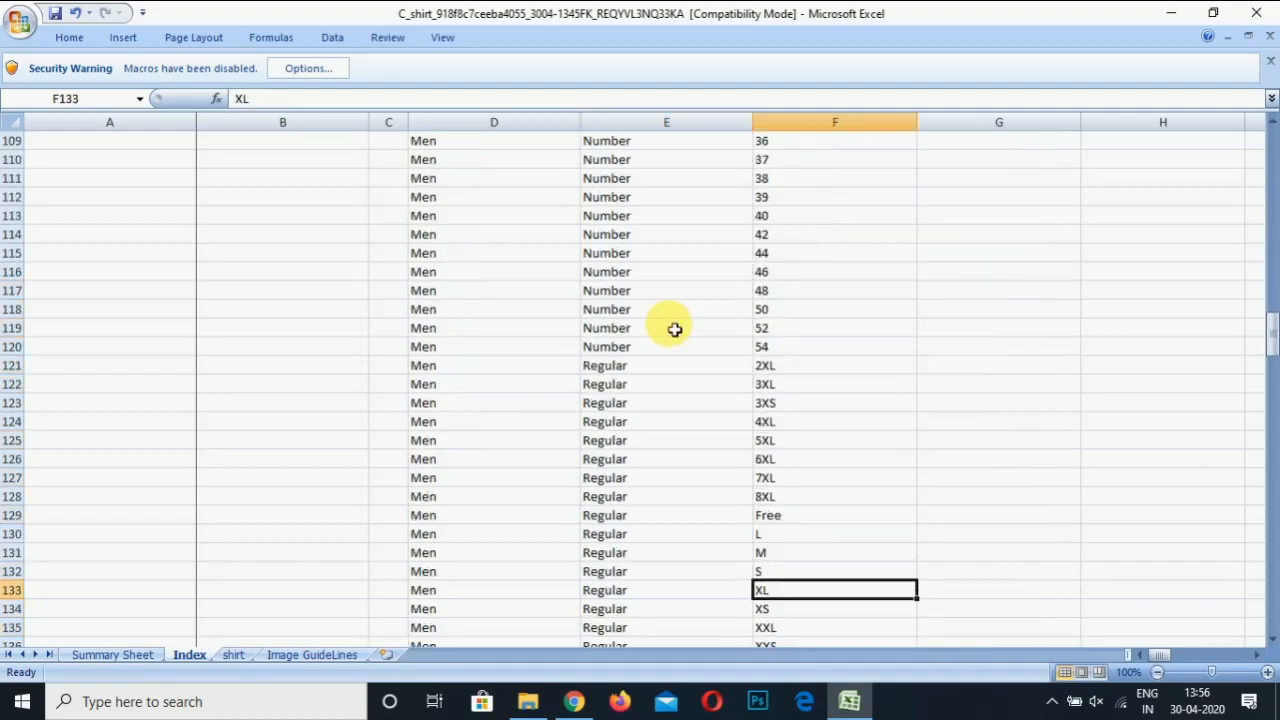
key("ctrl+c")
left_click(234, 655)
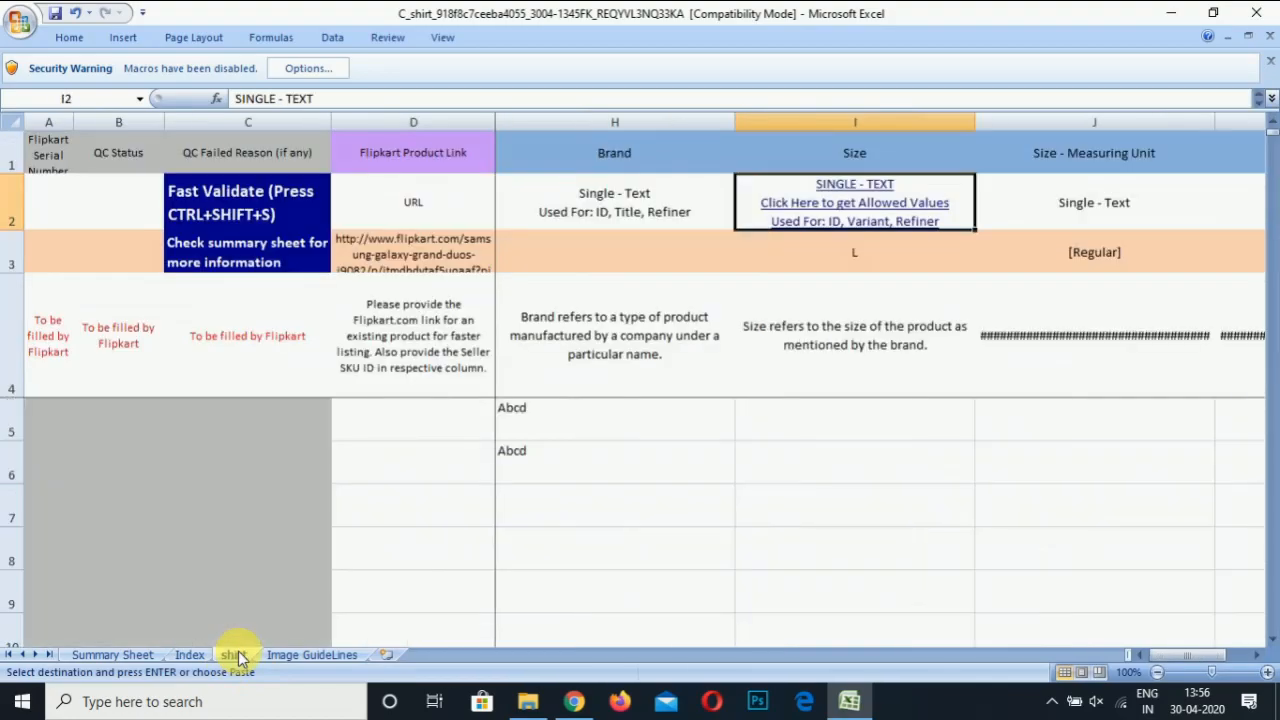
Paste size XL into both shirts' Size cells
left_click(780, 423)
key("ctrl+v")
key("Down")
key("ctrl+v")
key("Right")
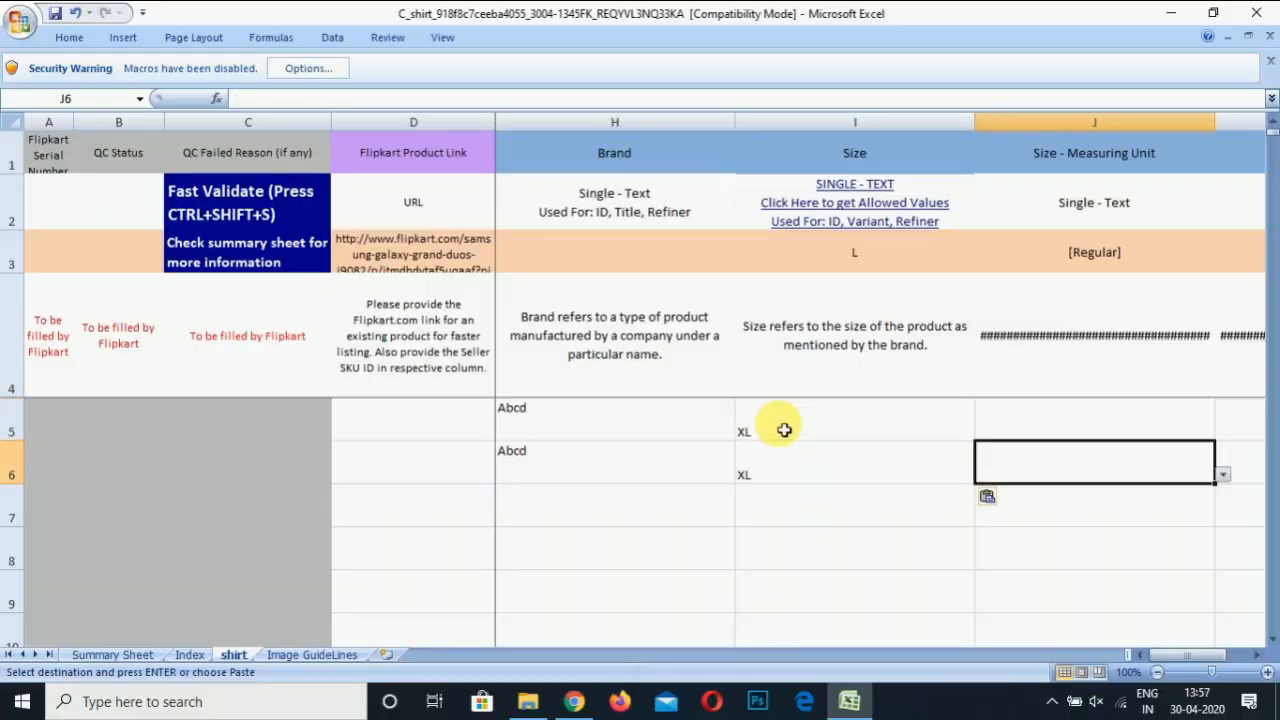
Set Size - Measuring Unit to Regular for both shirts from the dropdown
left_click(781, 427)
left_click(1086, 438)
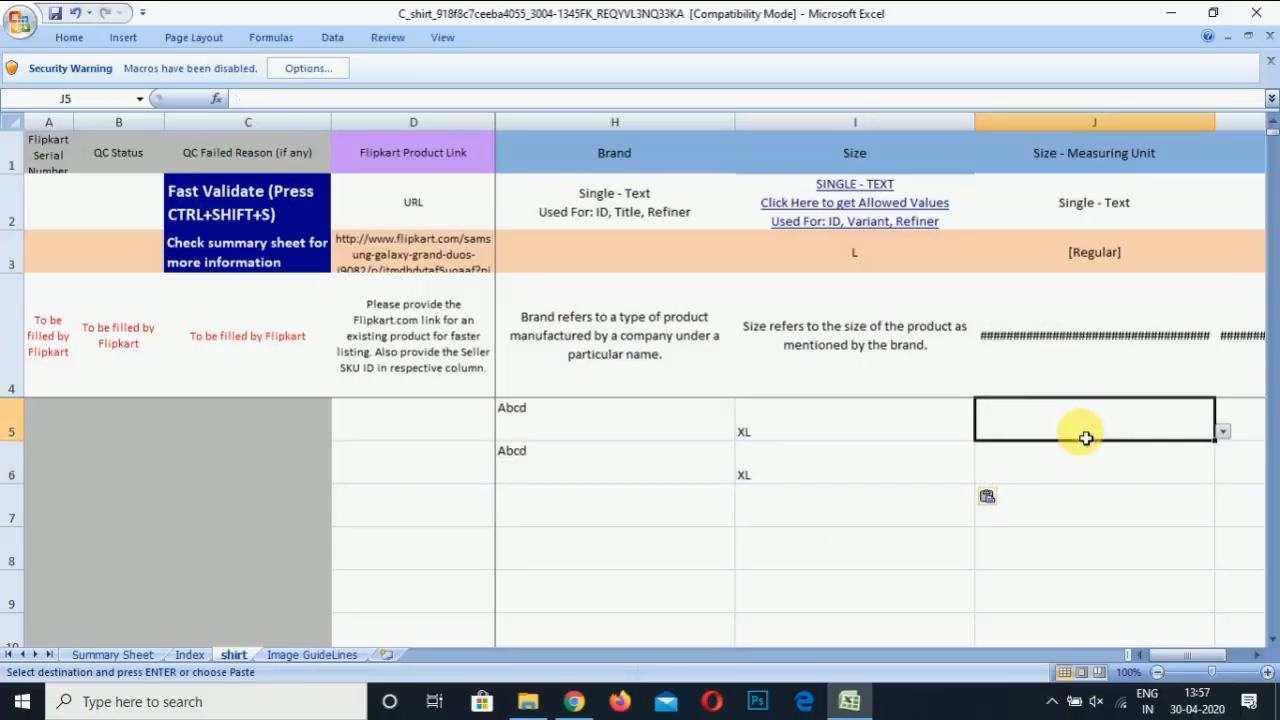
scroll(1086, 438, "right", 1)
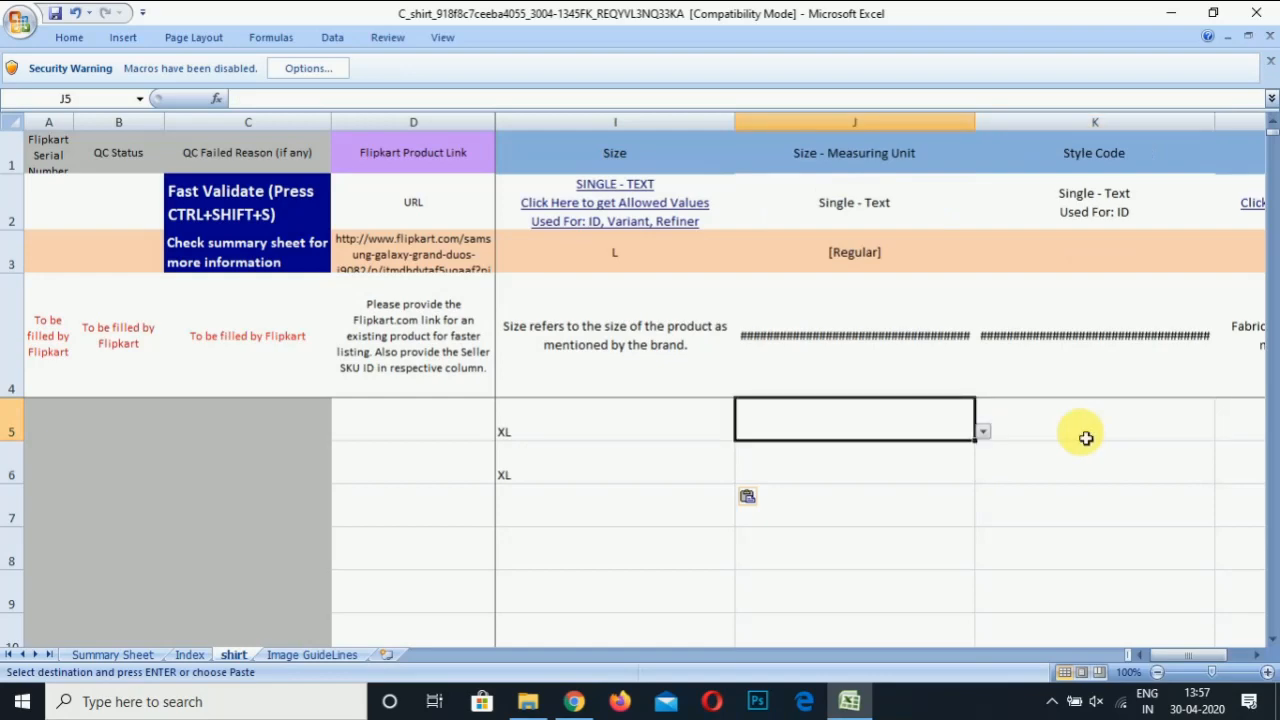
left_click(983, 431)
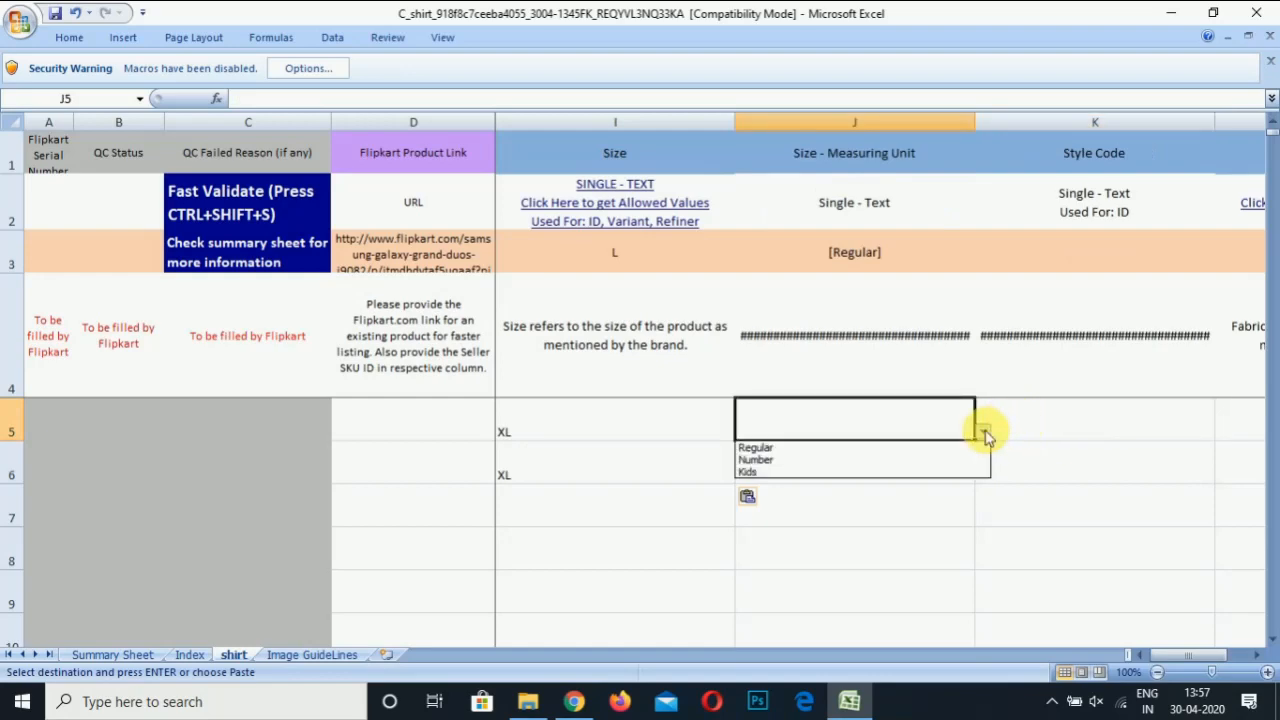
left_click(865, 449)
left_click(880, 460)
key("alt+Down")
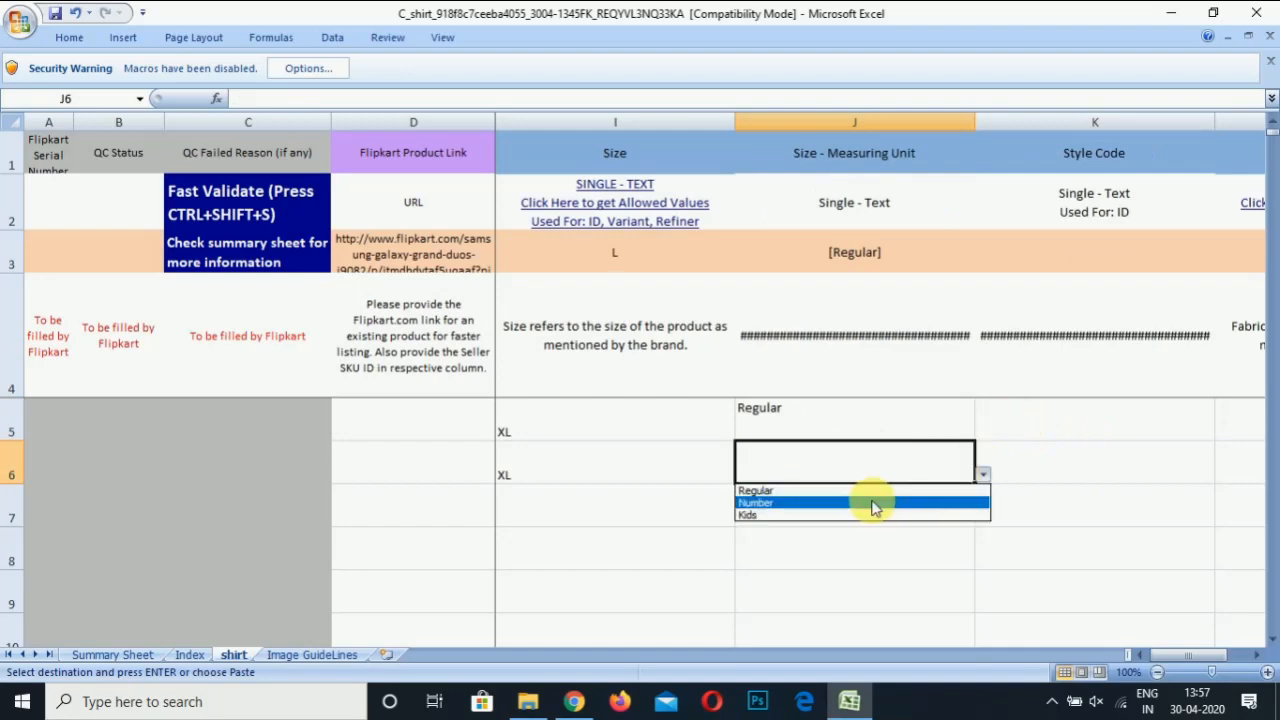
left_click(870, 490)
left_click(1072, 419)
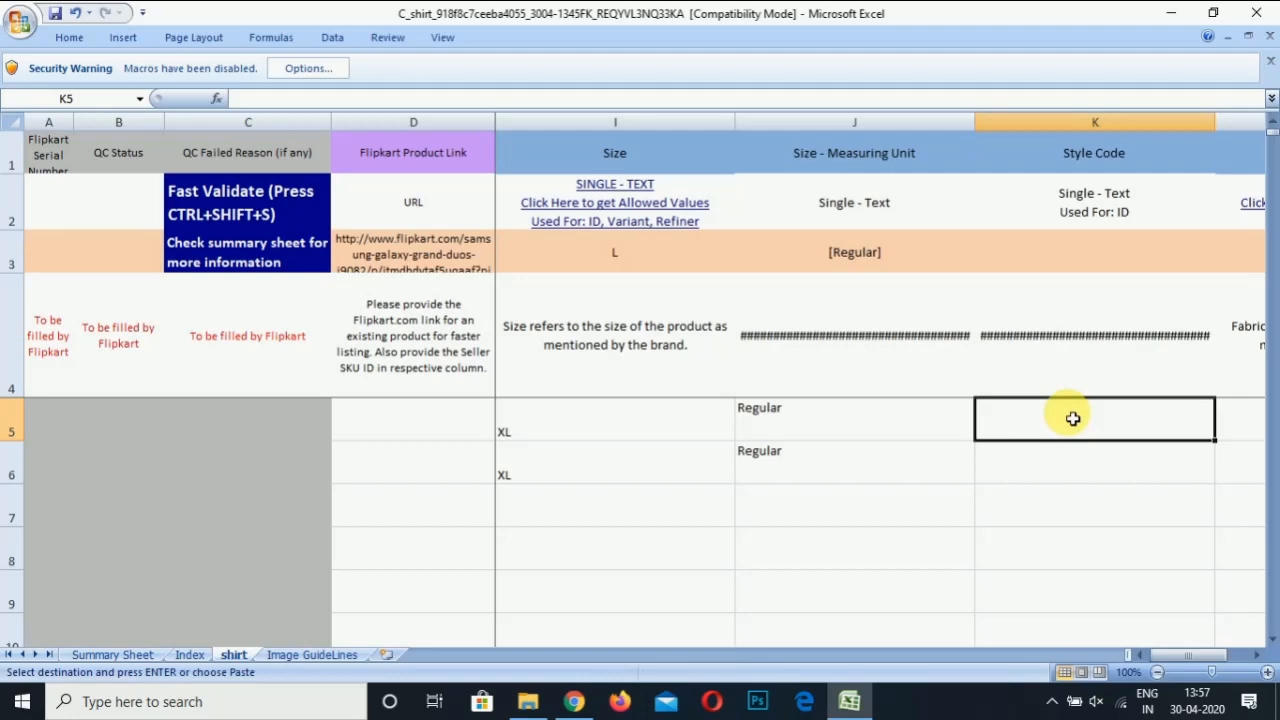
Copy the SKUs into Style Code, giving SHIRT-001 and SHIRT-002
key("Left")
key("Left")
key("Left")
key("Left")
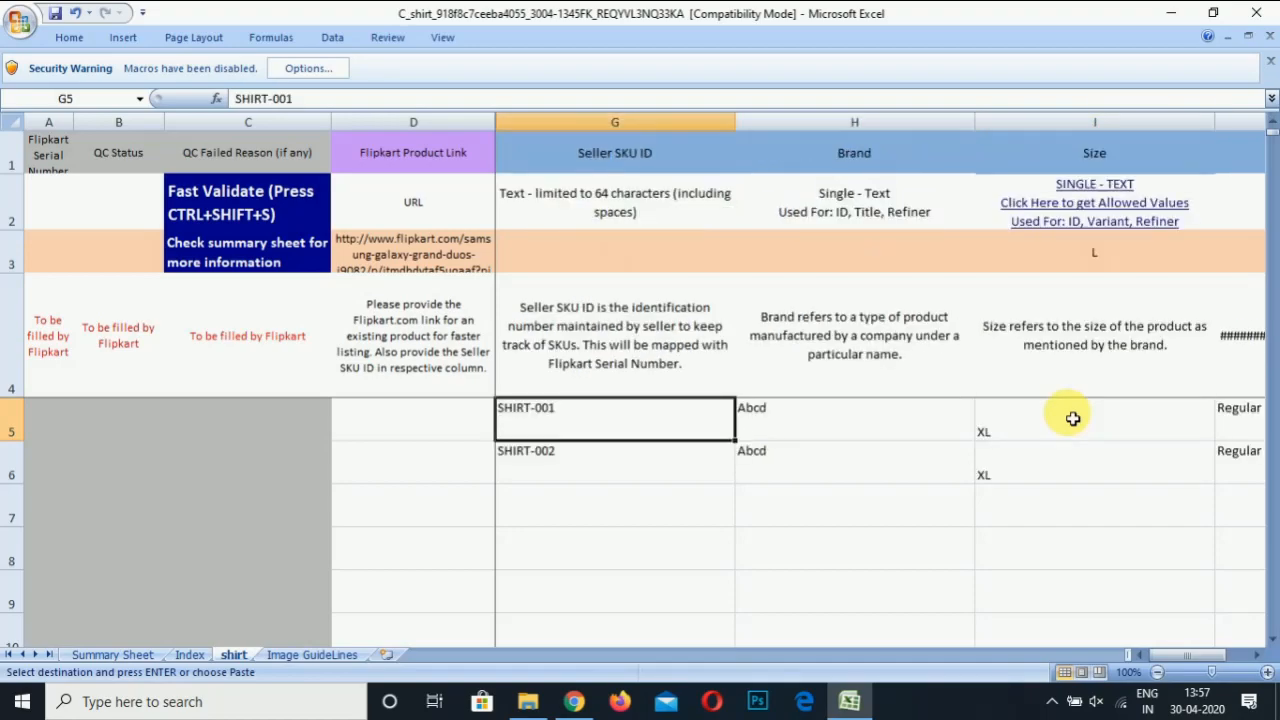
key("Right")
key("Right")
key("Right")
key("Right")
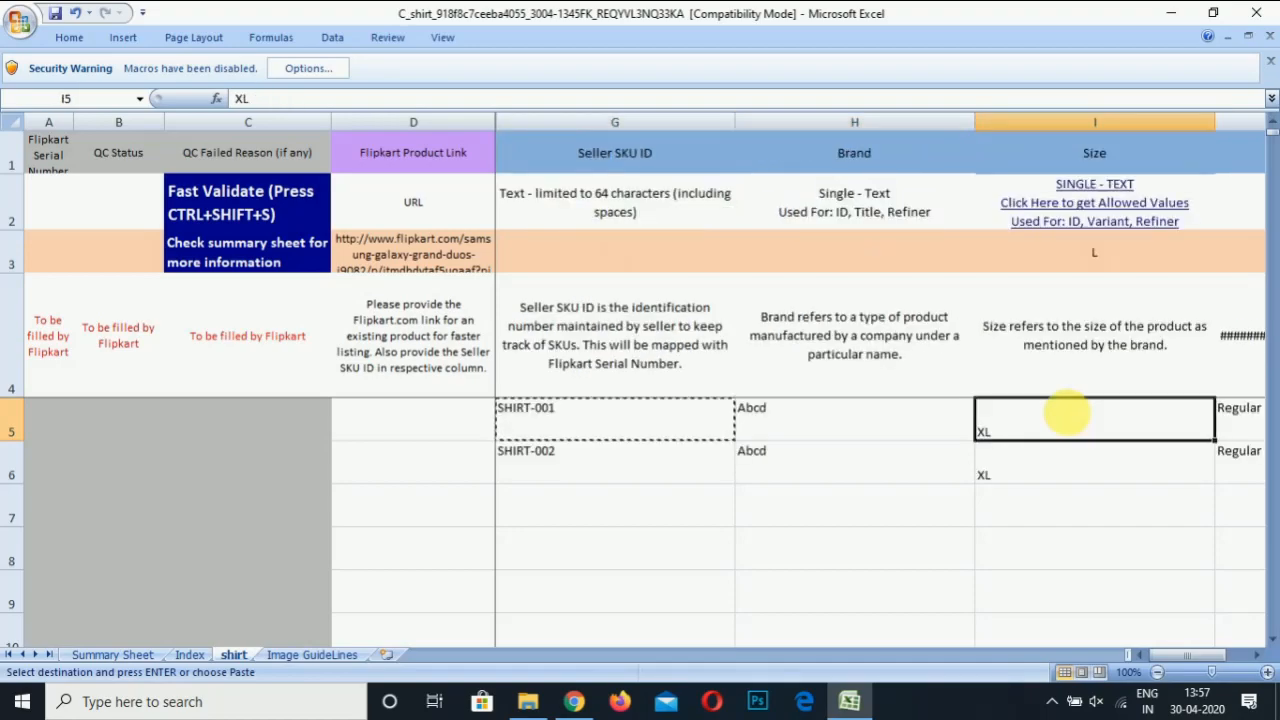
key("ctrl+v")
key("Left")
key("Left")
key("Left")
key("Left")
key("Down")
key("ctrl+c")
key("Right")
key("Right")
key("Right")
key("Right")
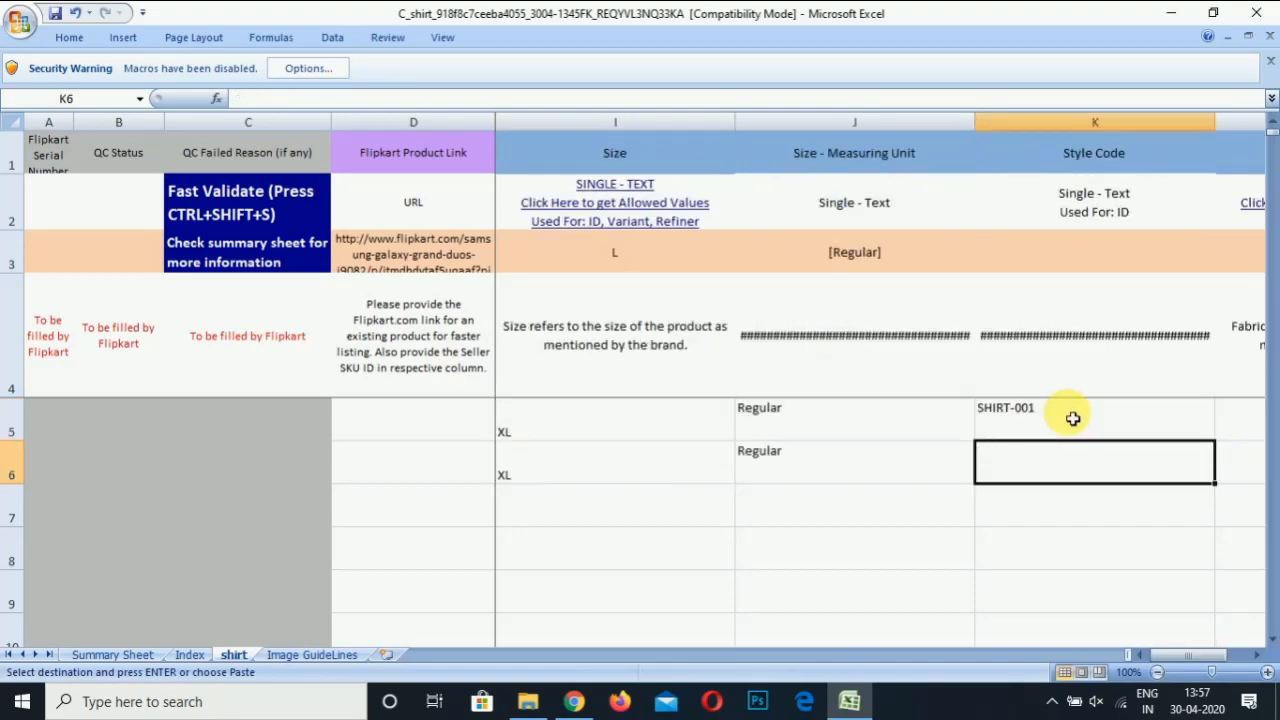
key("ctrl+v")
key("Right")
key("Up")
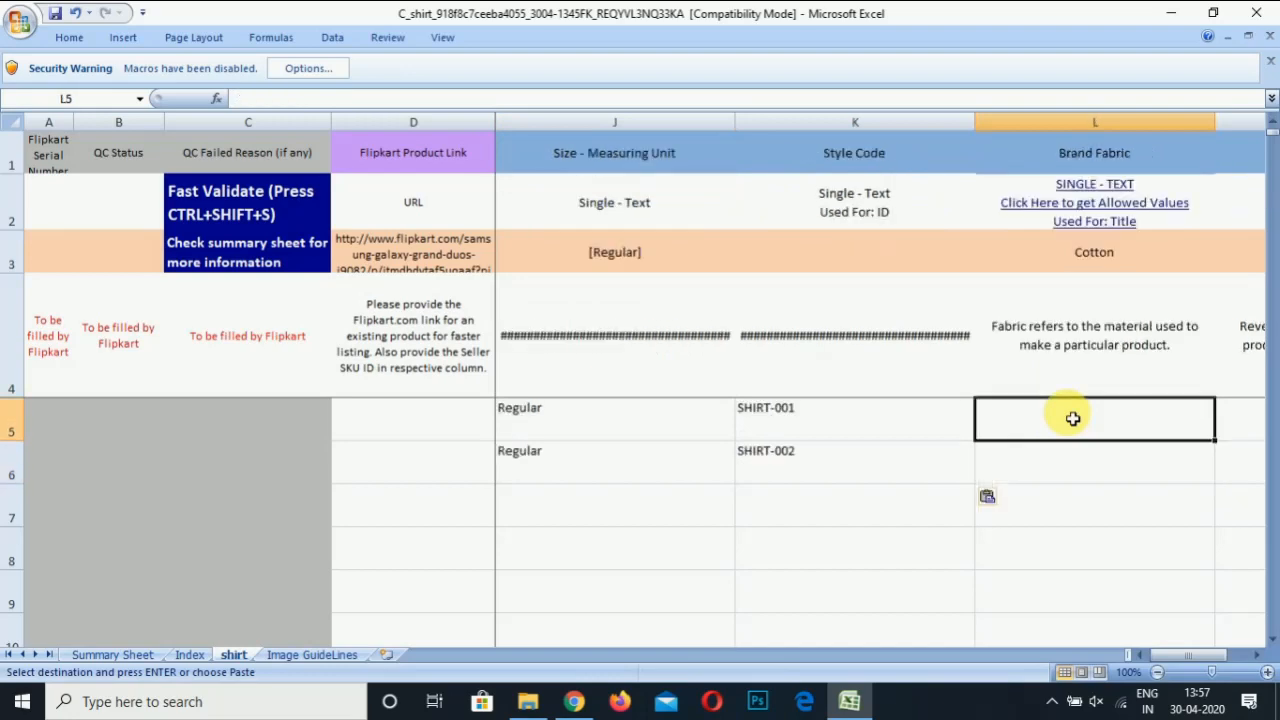
right_click(1106, 207)
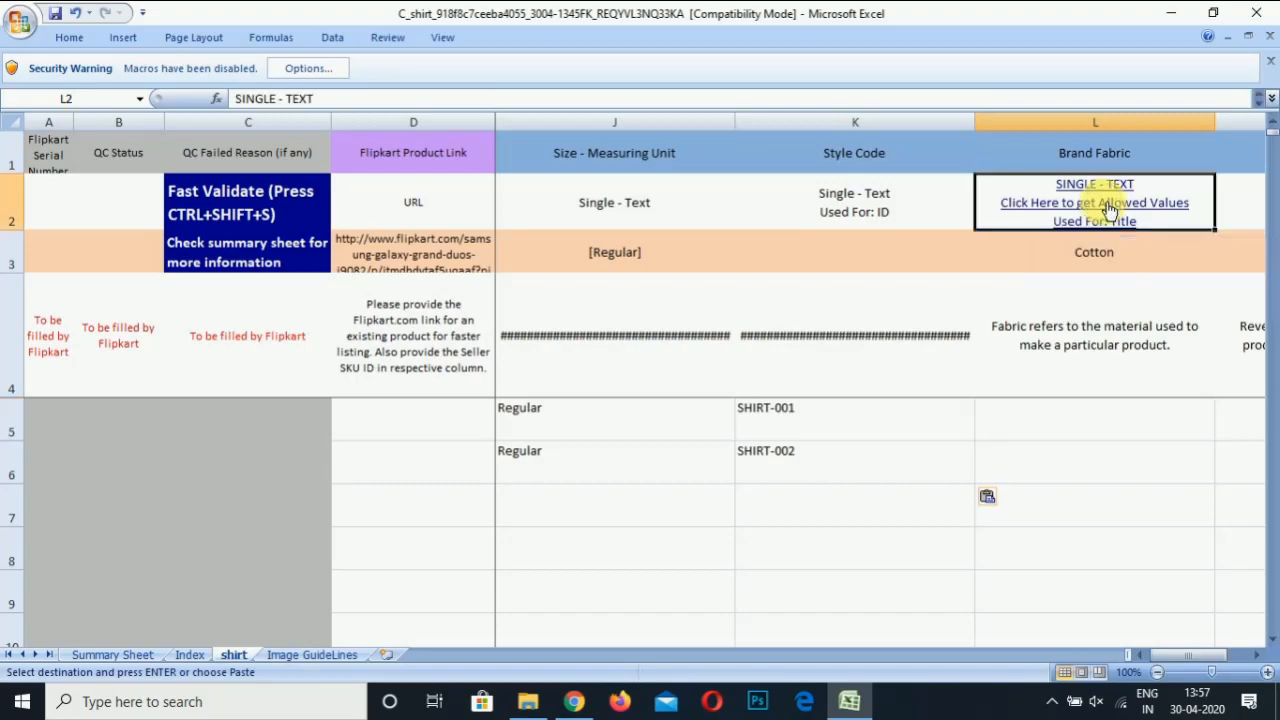
Copy Cotton Silk from the Index sheet's allowed Brand Fabric values
left_click(1119, 201)
left_click(1128, 206)
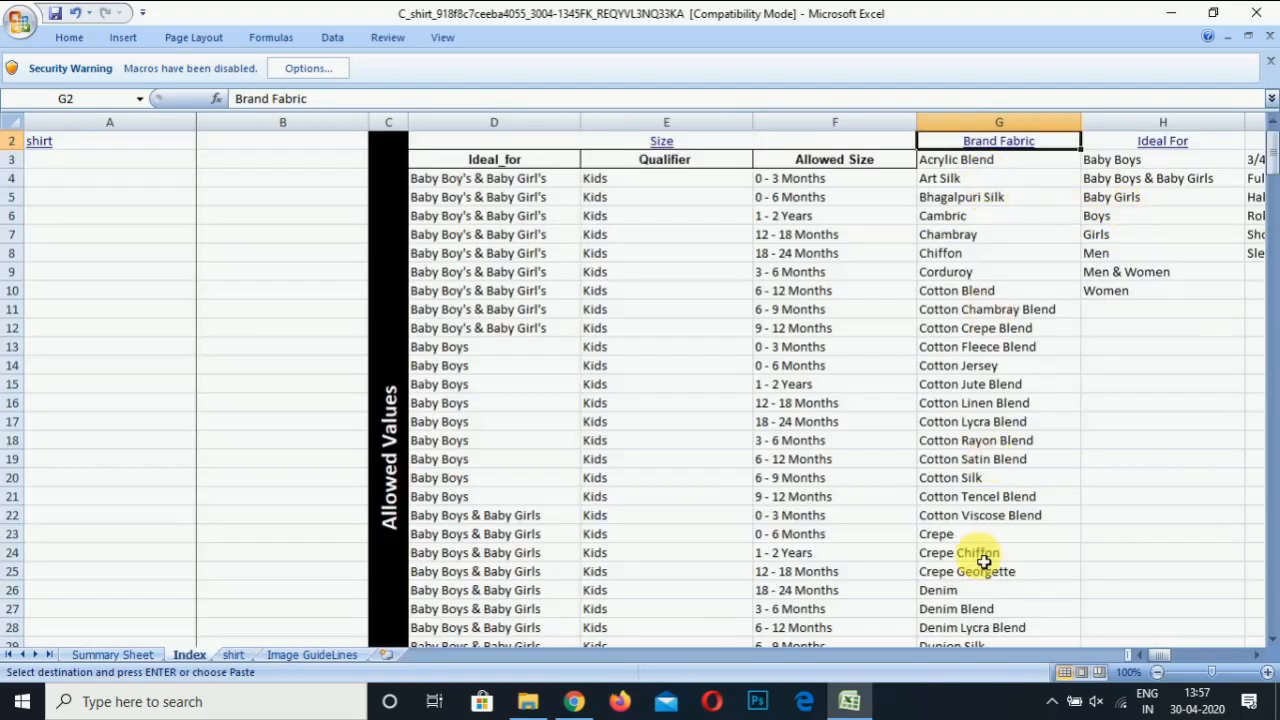
left_click(992, 432)
key("Down")
key("Down")
key("Down")
key("Down")
key("Down")
key("Down")
key("Down")
key("Down")
key("Down")
key("Down")
key("Down")
key("Down")
key("Down")
key("Down")
key("Down")
key("Down")
key("Down")
key("Down")
key("Down")
key("Down")
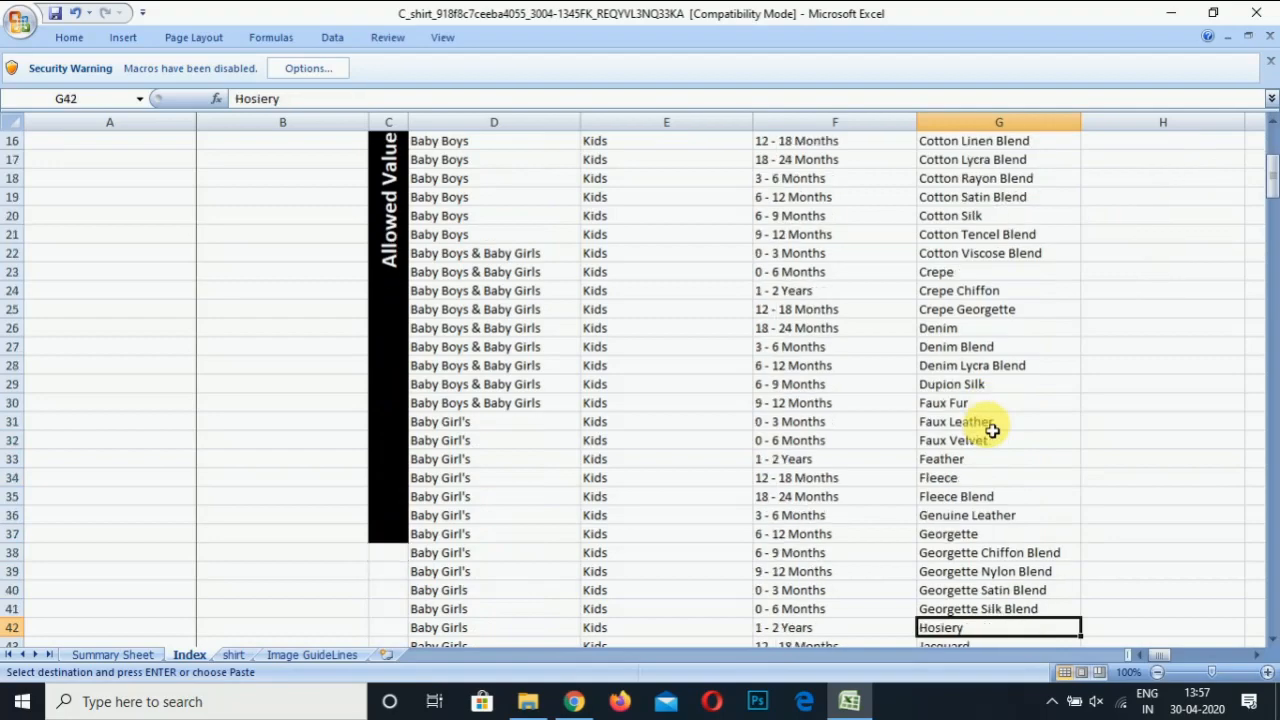
key("Down")
key("Down")
key("Up")
key("Up")
key("Up")
key("Up")
key("Up")
key("Up")
key("Up")
key("Up")
key("Up")
key("Up")
key("Up")
key("Up")
key("Up")
key("Up")
key("Up")
key("Up")
key("Up")
key("Up")
key("Up")
key("Up")
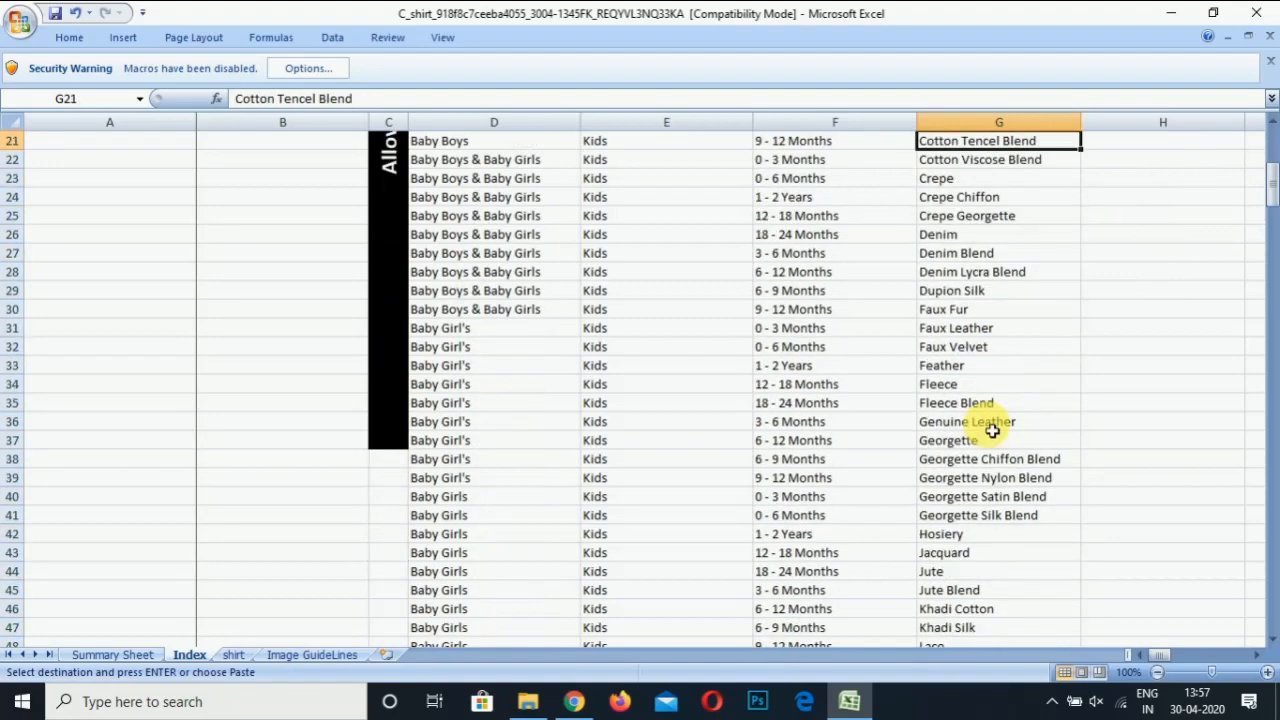
key("Down")
key("Down")
key("Down")
key("Down")
key("Down")
key("Down")
key("Down")
key("Down")
key("Down")
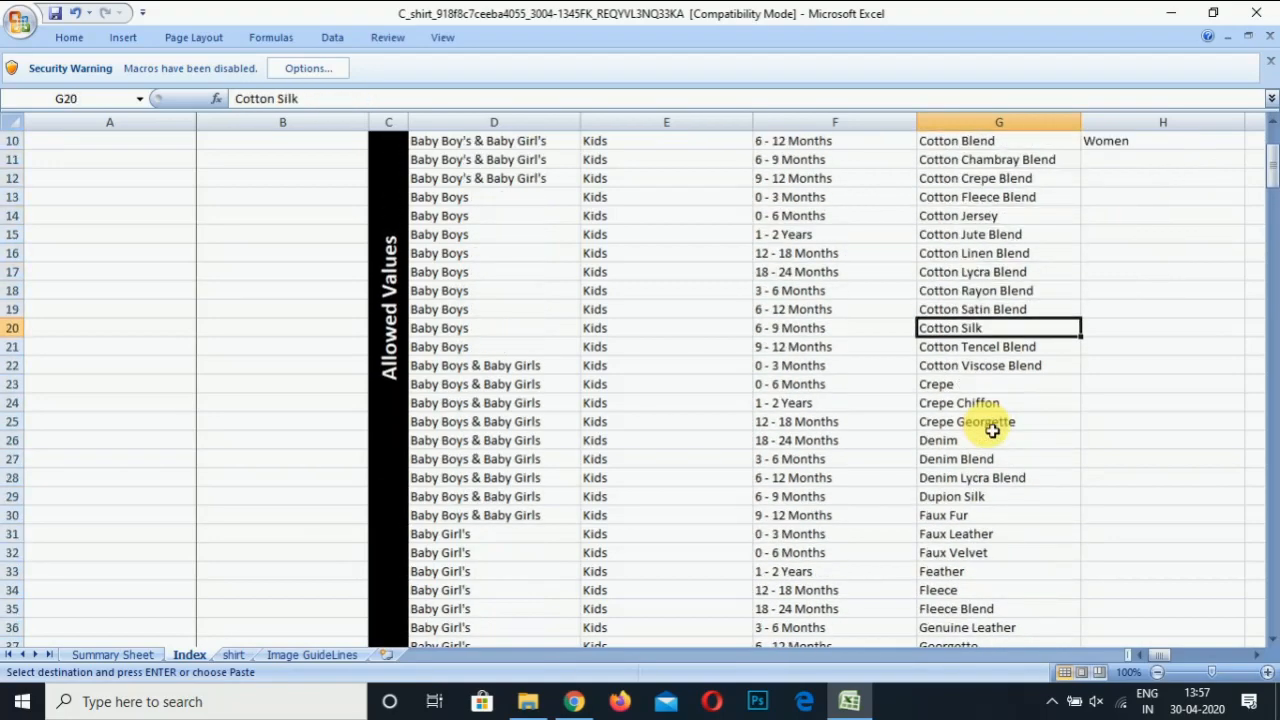
key("ctrl+c")
Paste Cotton Silk into both shirts' Brand Fabric cells on the shirt sheet
left_click(231, 654)
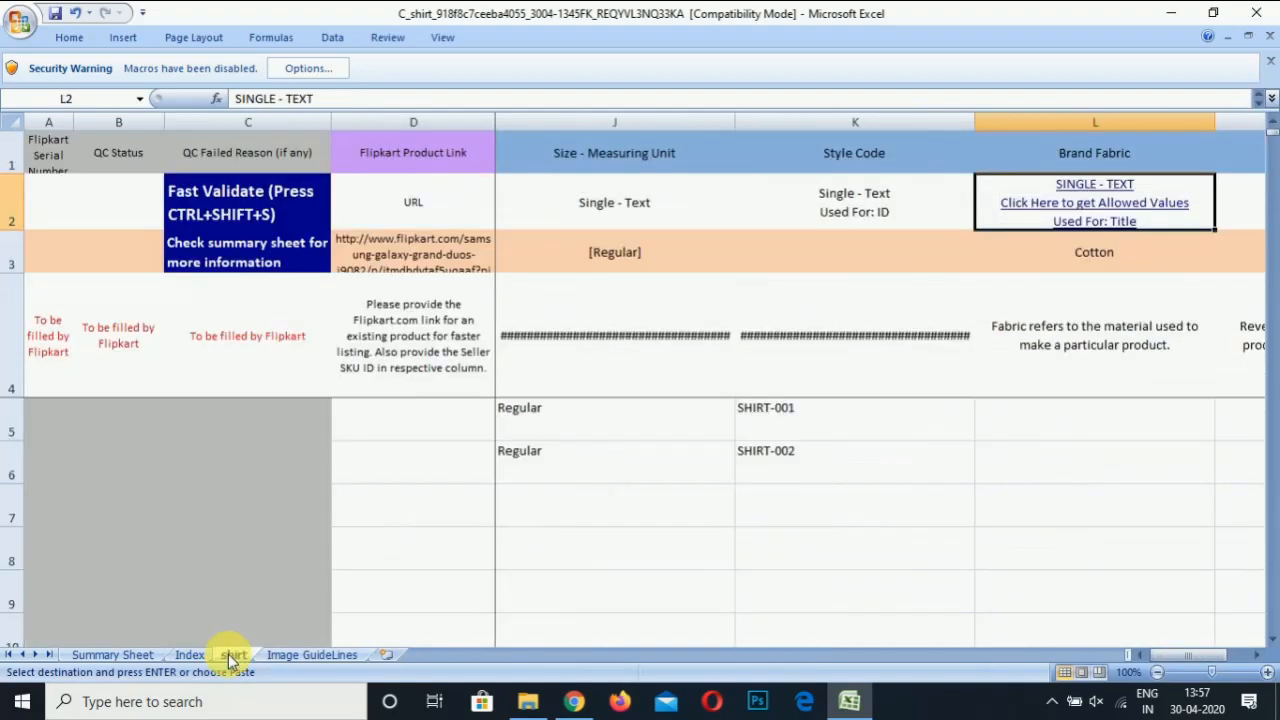
key("Down")
key("Down")
key("Down")
key("ctrl+v")
key("Down")
key("ctrl+v")
key("Right")
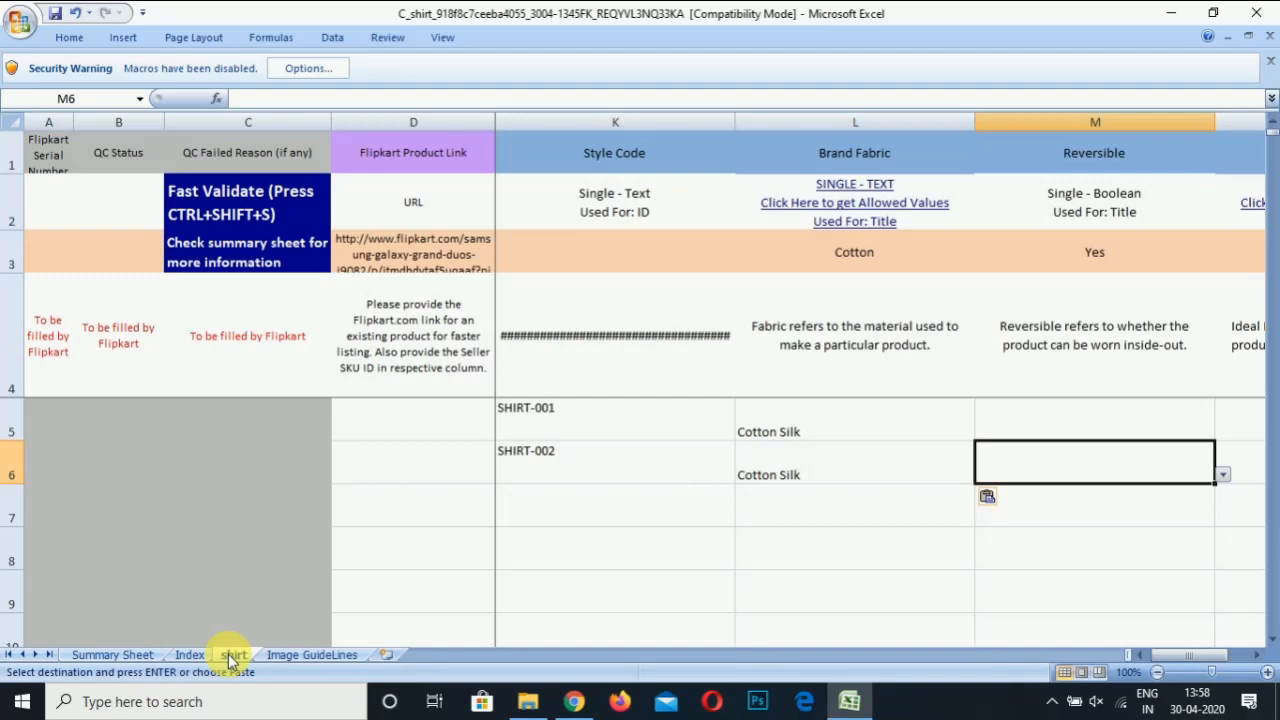
key("Up")
key("Left")
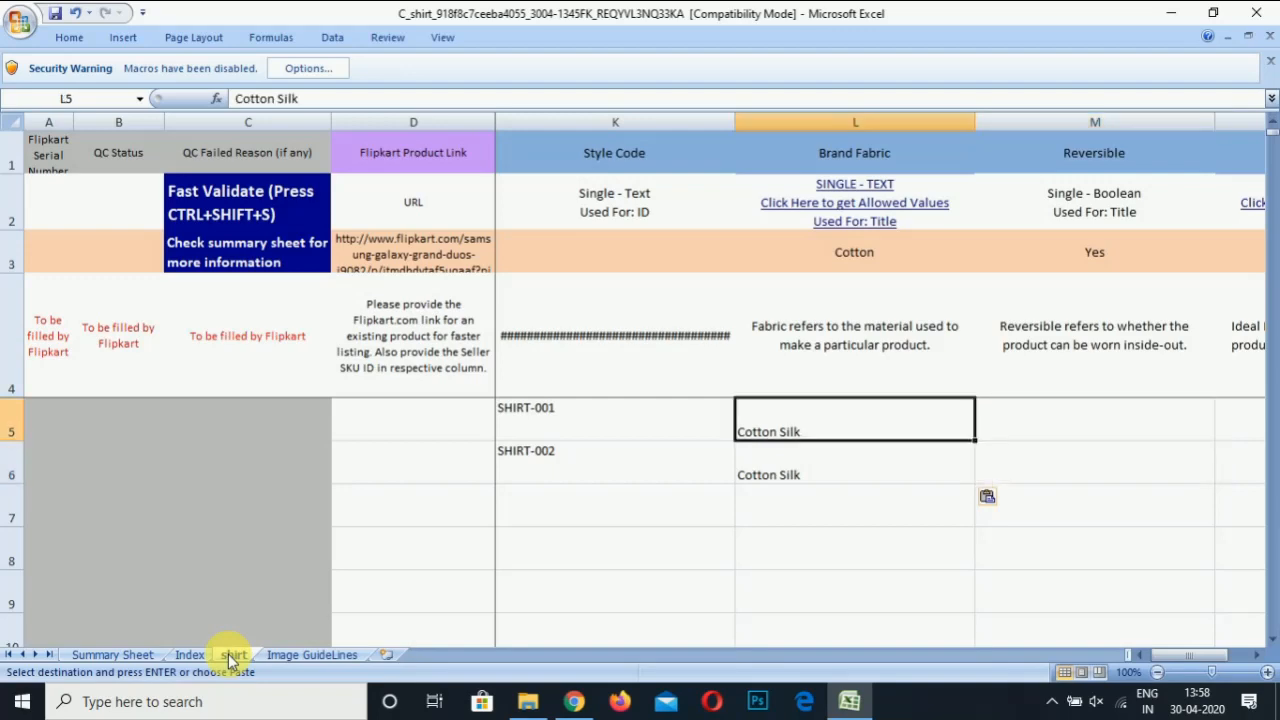
key("Left")
key("Left")
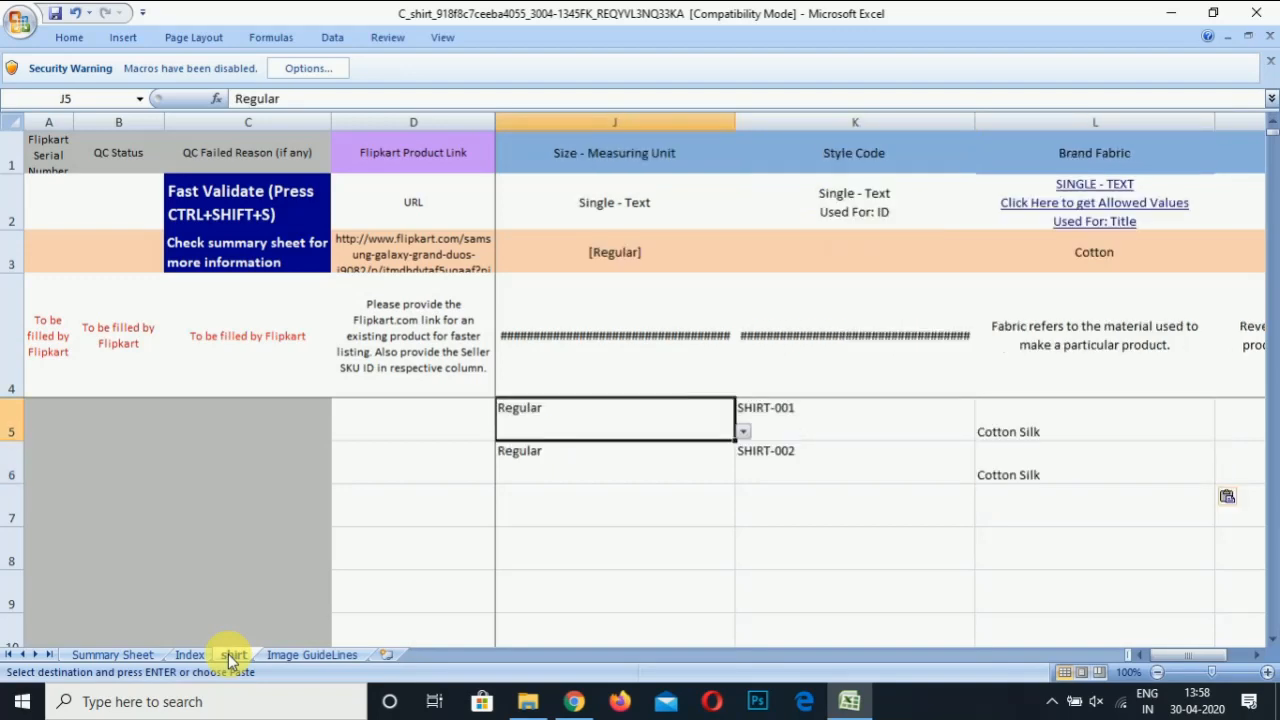
key("Right")
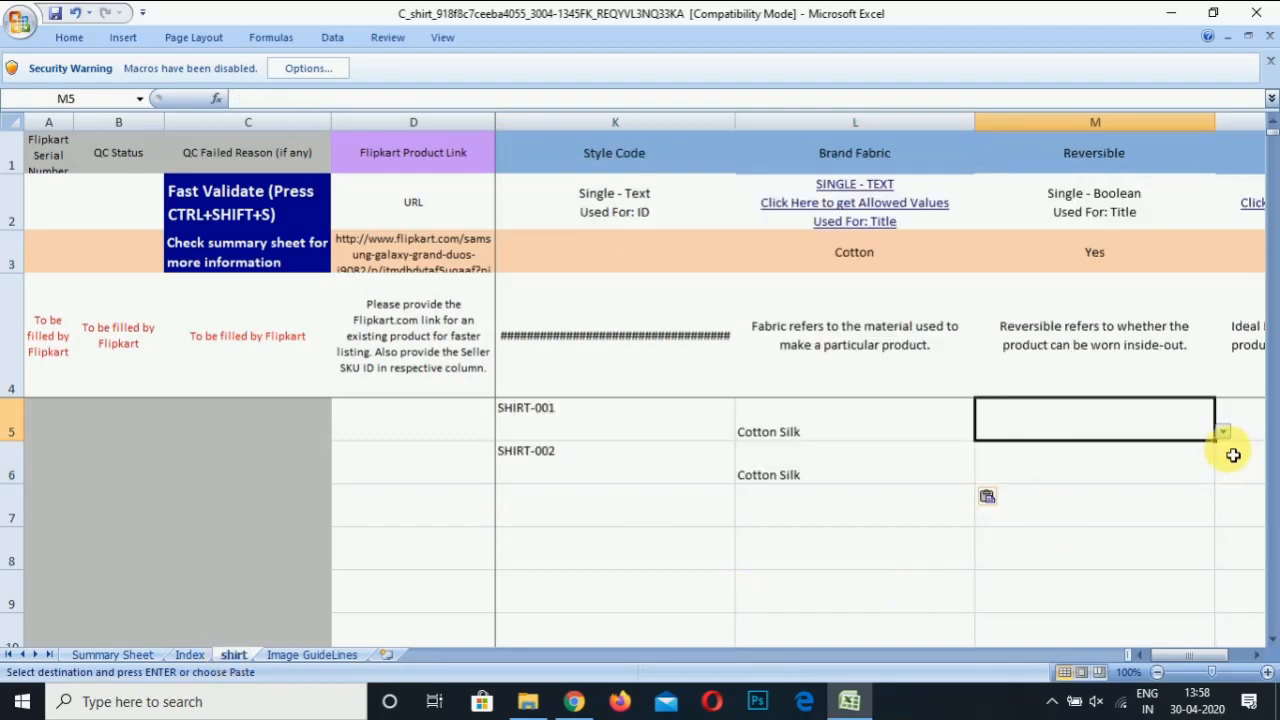
Set Reversible to No for both shirts in M5 and M6
left_click(1224, 433)
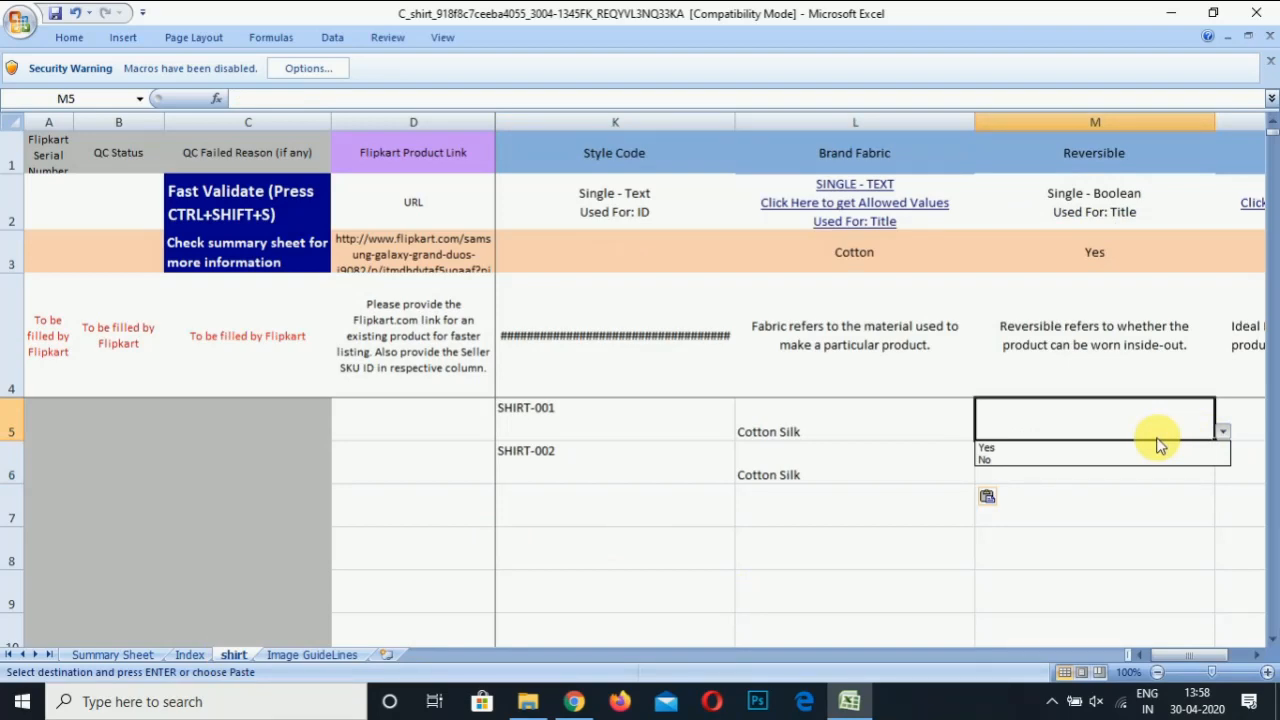
left_click(1107, 461)
key("ctrl+c")
left_click(1105, 460)
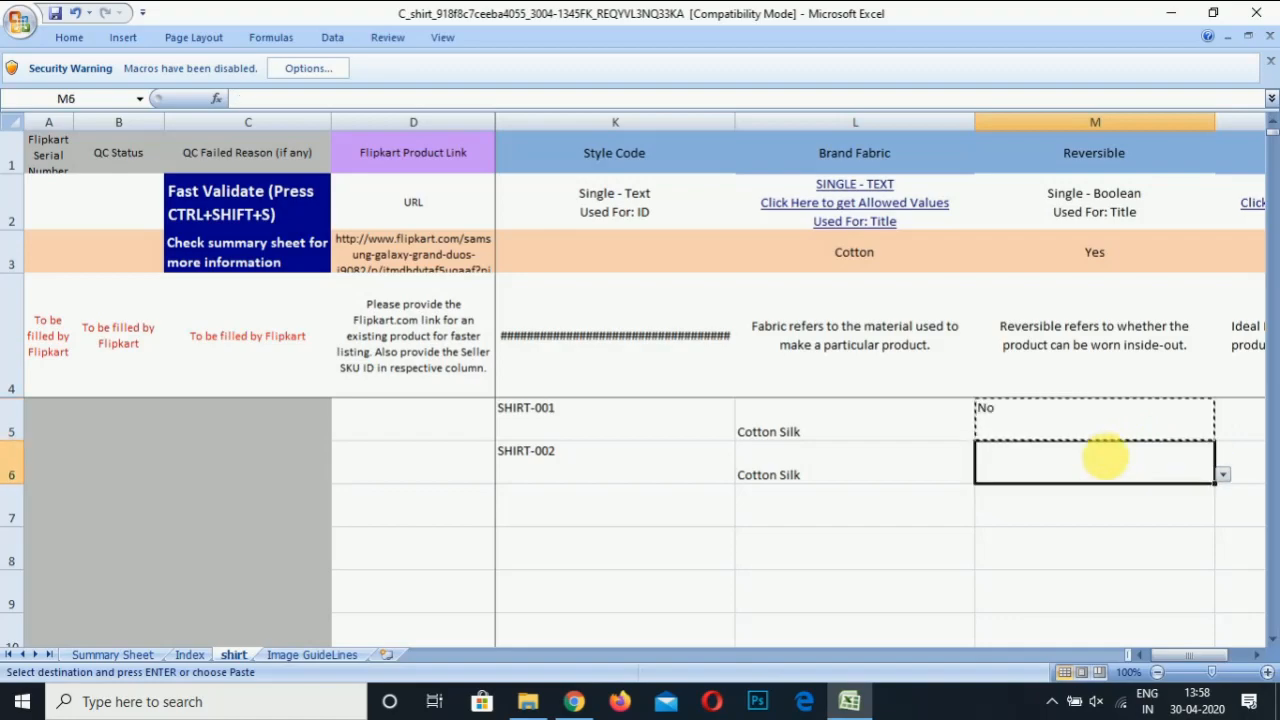
key("ctrl+v")
key("Right")
key("Up")
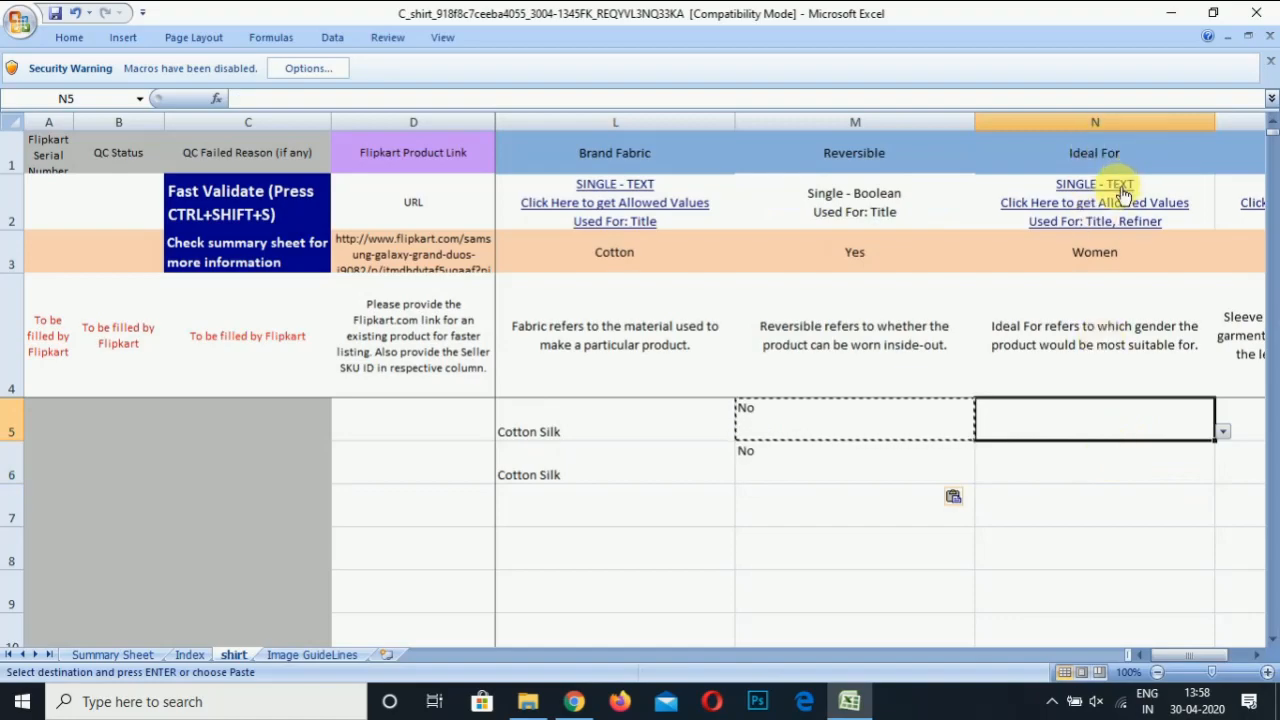
Look up the allowed Ideal For values, such as Men, then return to the shirt sheet
left_click(1097, 204)
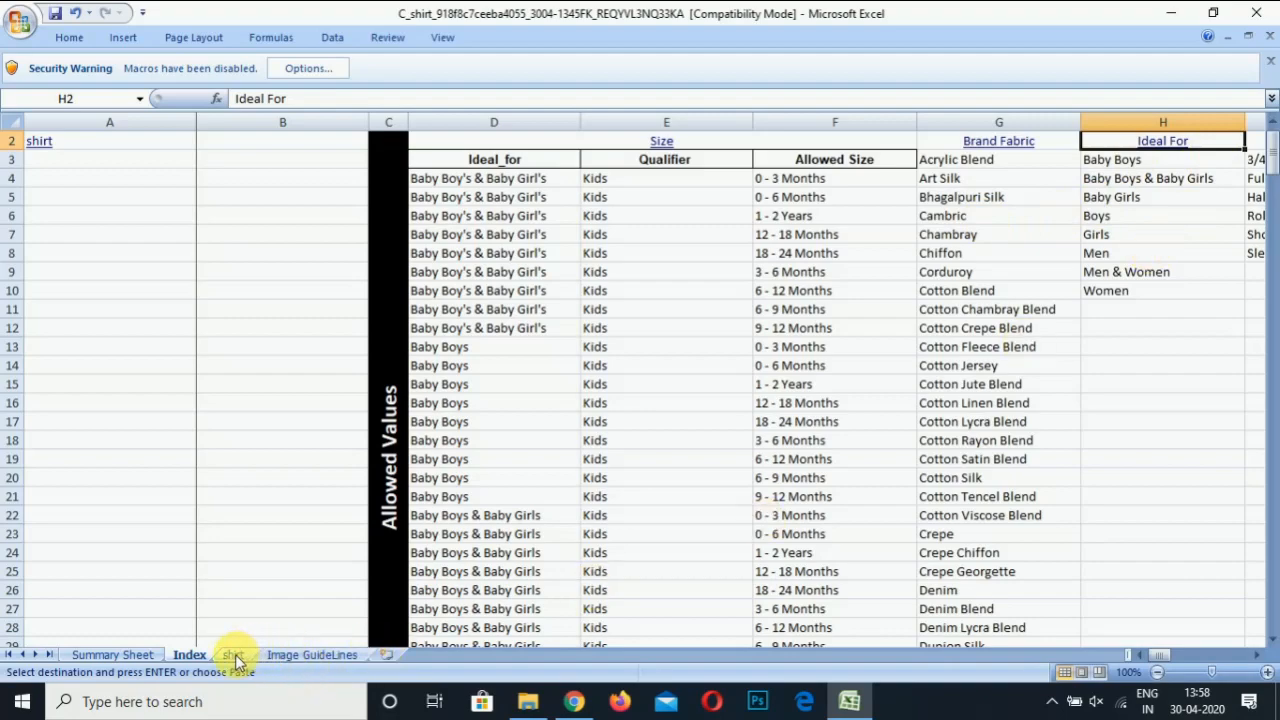
left_click(1169, 258)
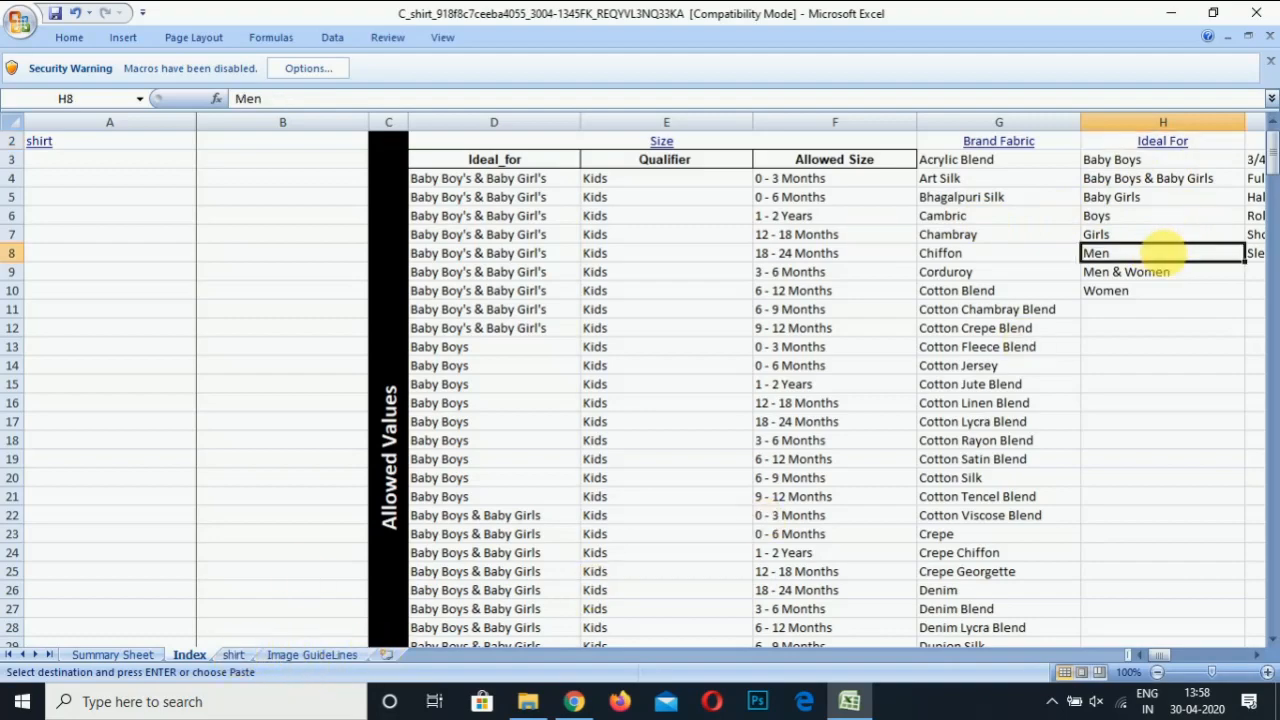
left_click(233, 655)
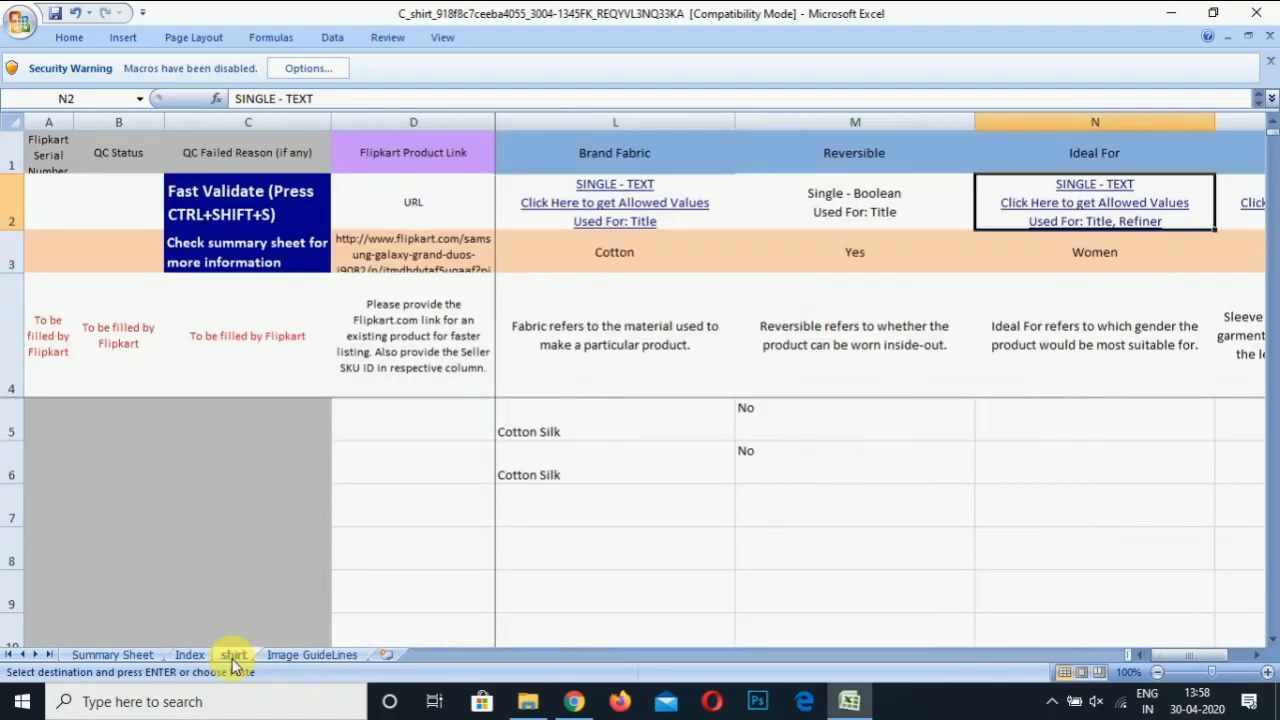
Set Ideal For to Men for both shirts from the N5 and N6 dropdowns
key("Down")
key("Down")
key("Down")
key("Down")
key("Up")
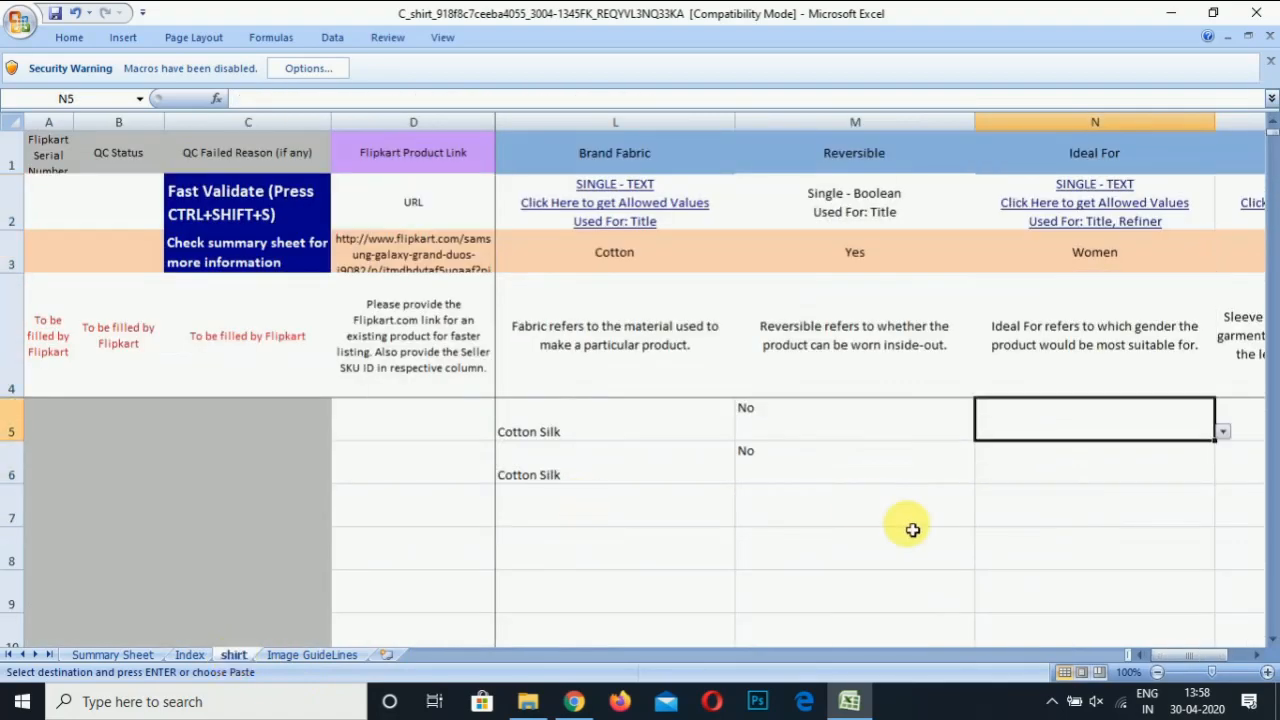
left_click(1223, 432)
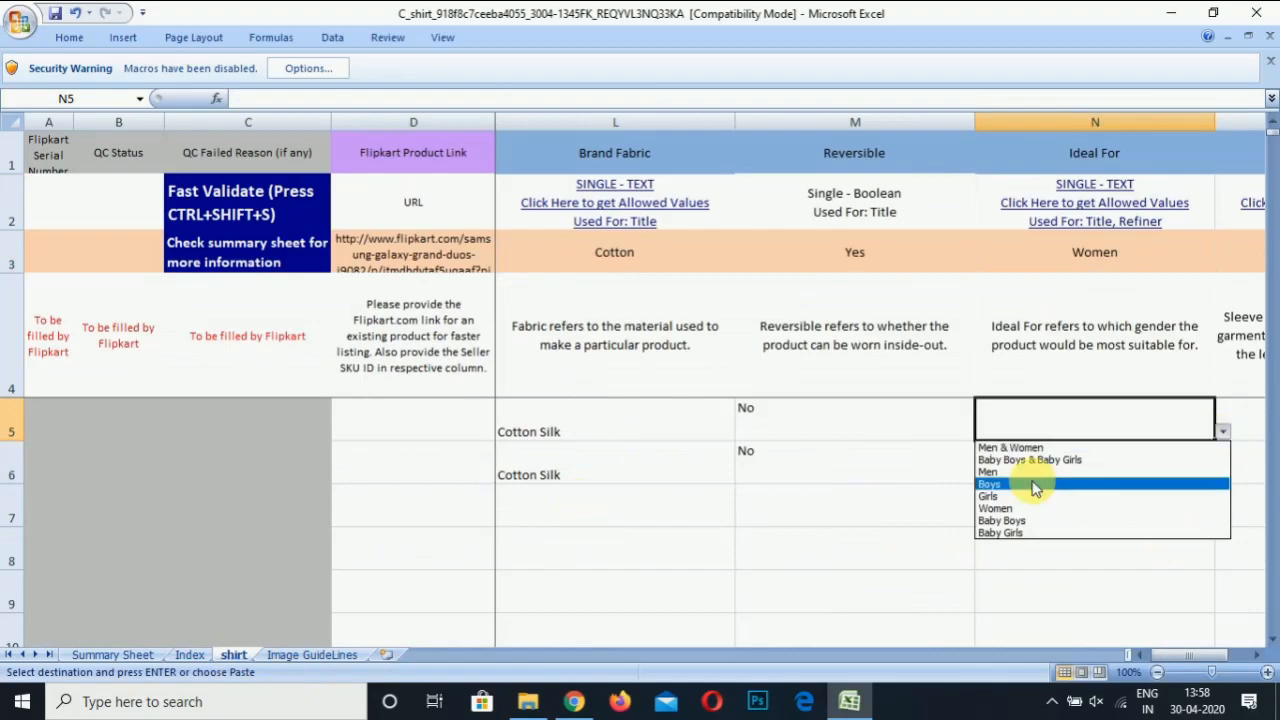
left_click(1003, 471)
left_click(1057, 462)
left_click(1223, 475)
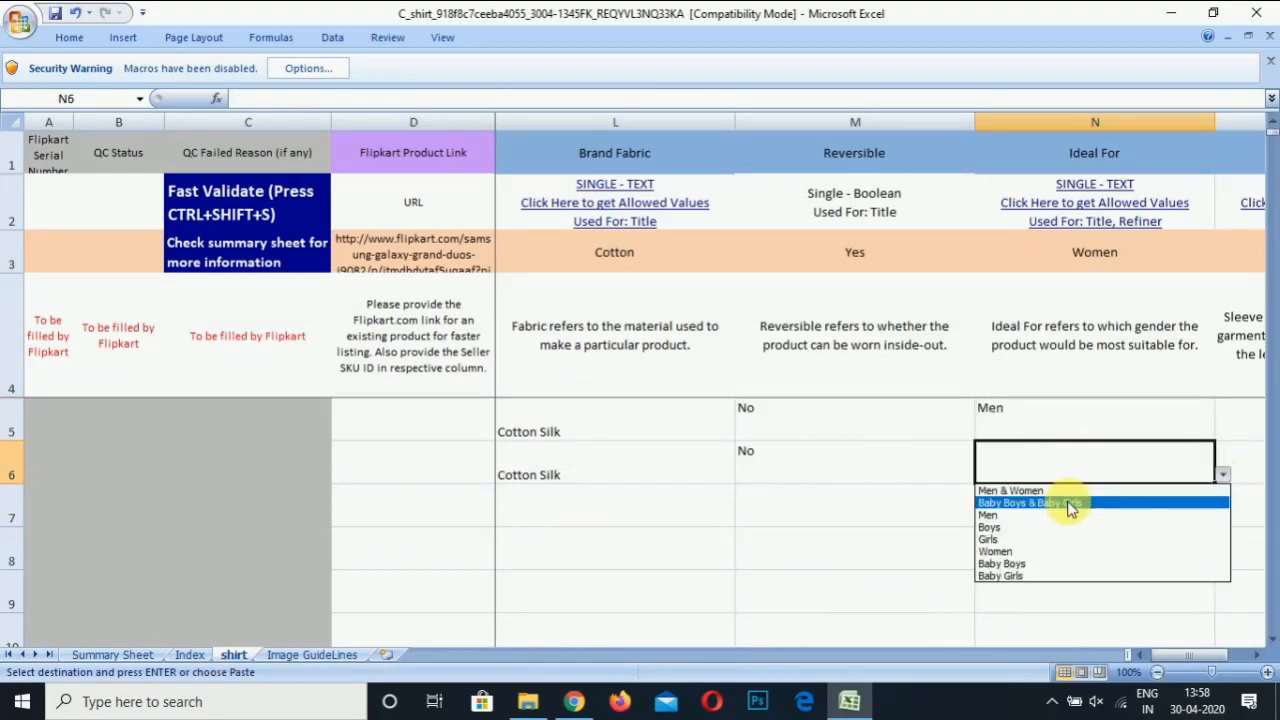
left_click(1043, 514)
Set Sleeve to Full Sleeve for both shirts from the O5 and O6 dropdowns
left_click(1037, 517)
key("Right")
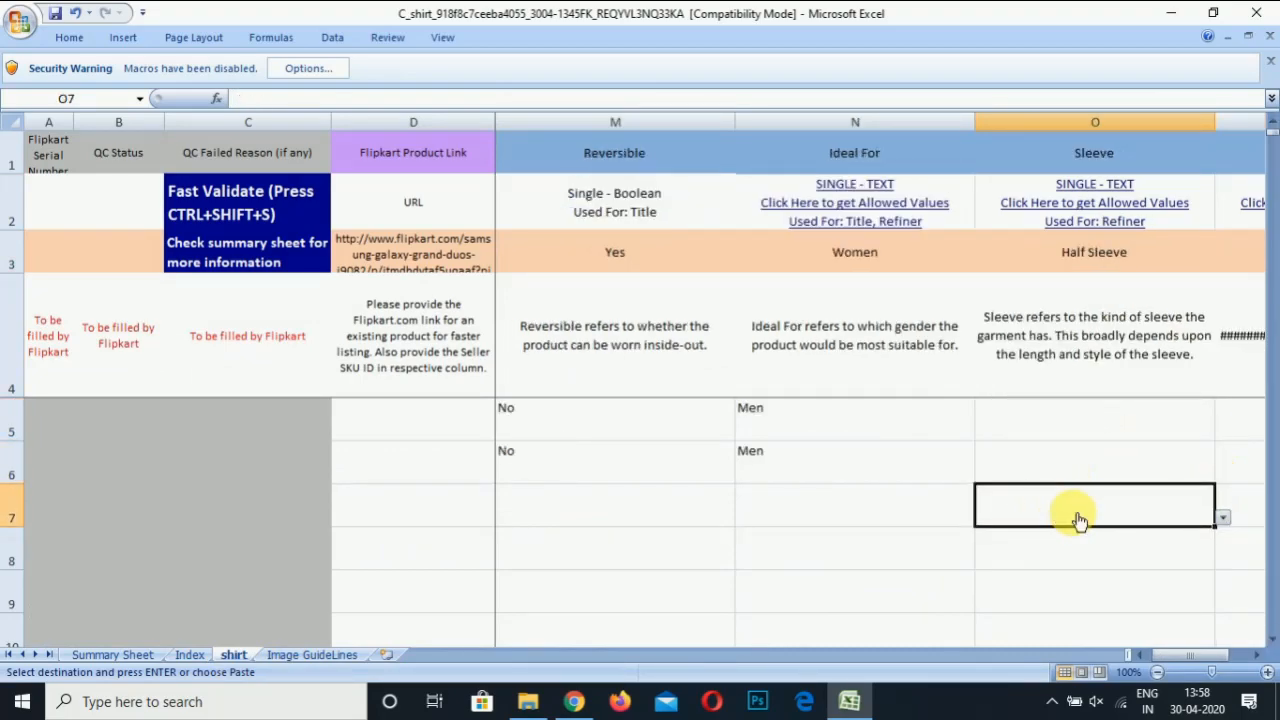
key("Up")
key("Up")
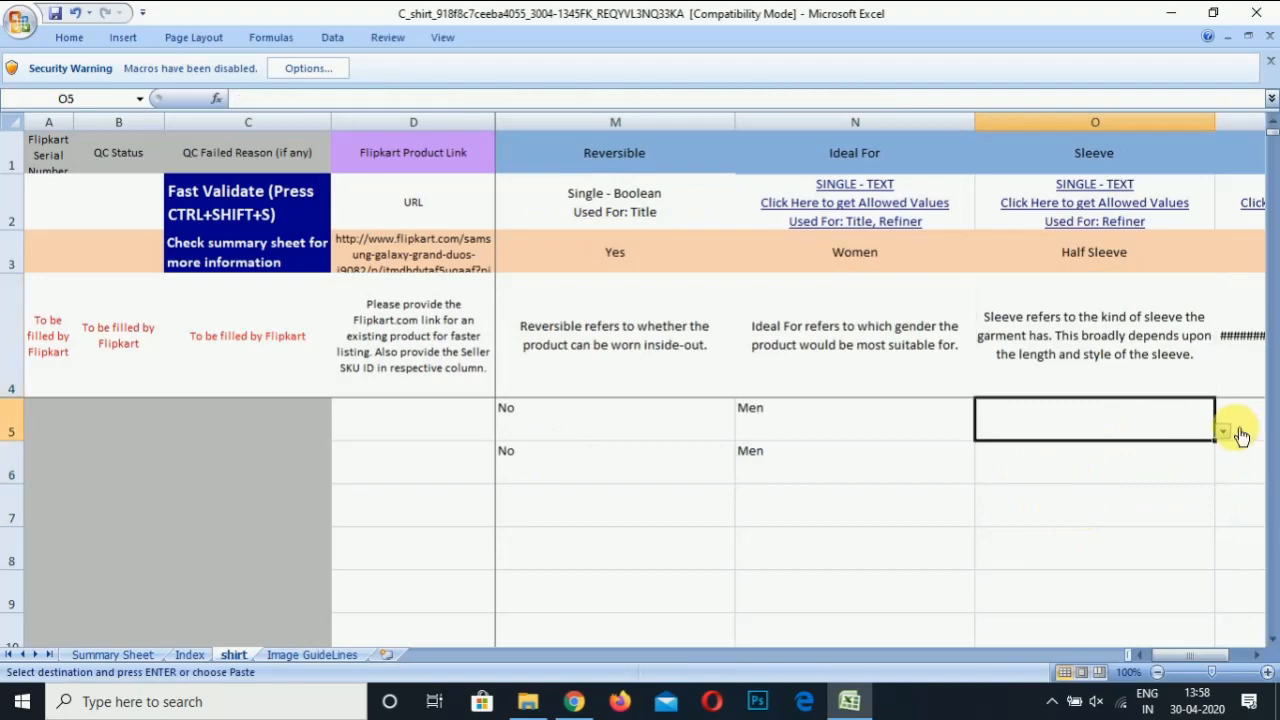
left_click(1238, 433)
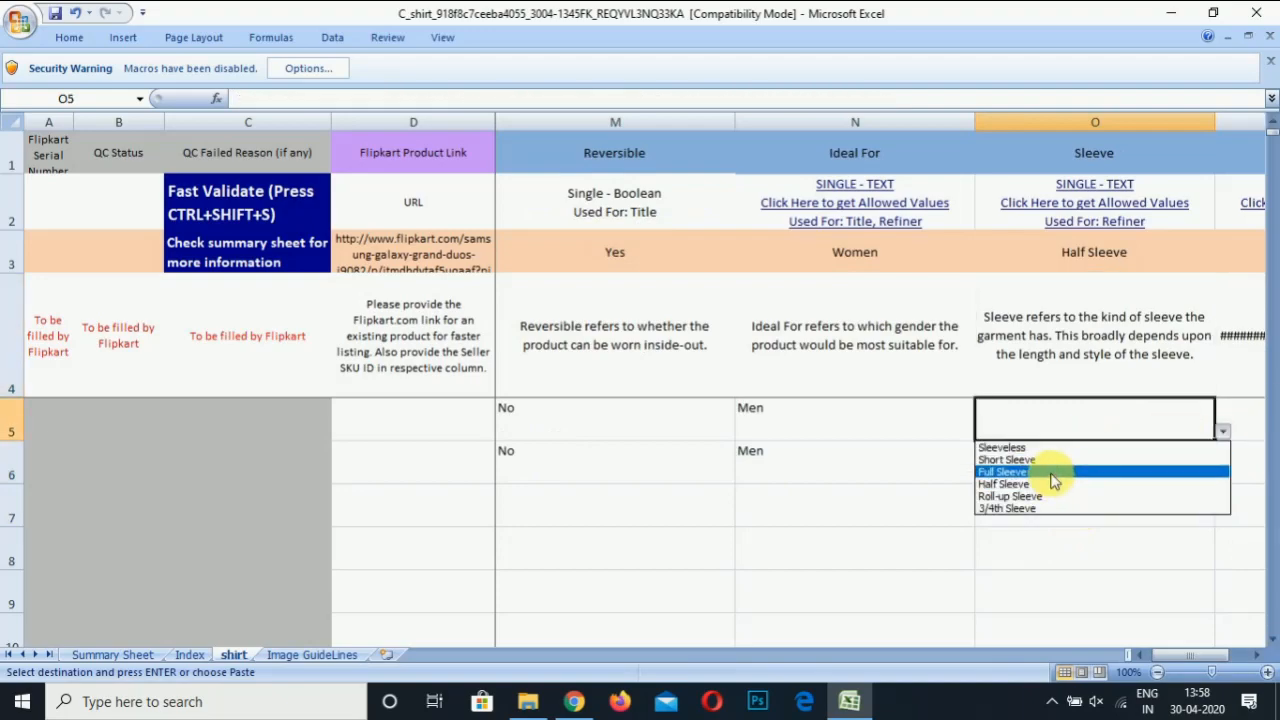
left_click(1052, 480)
left_click(1088, 463)
left_click(1223, 474)
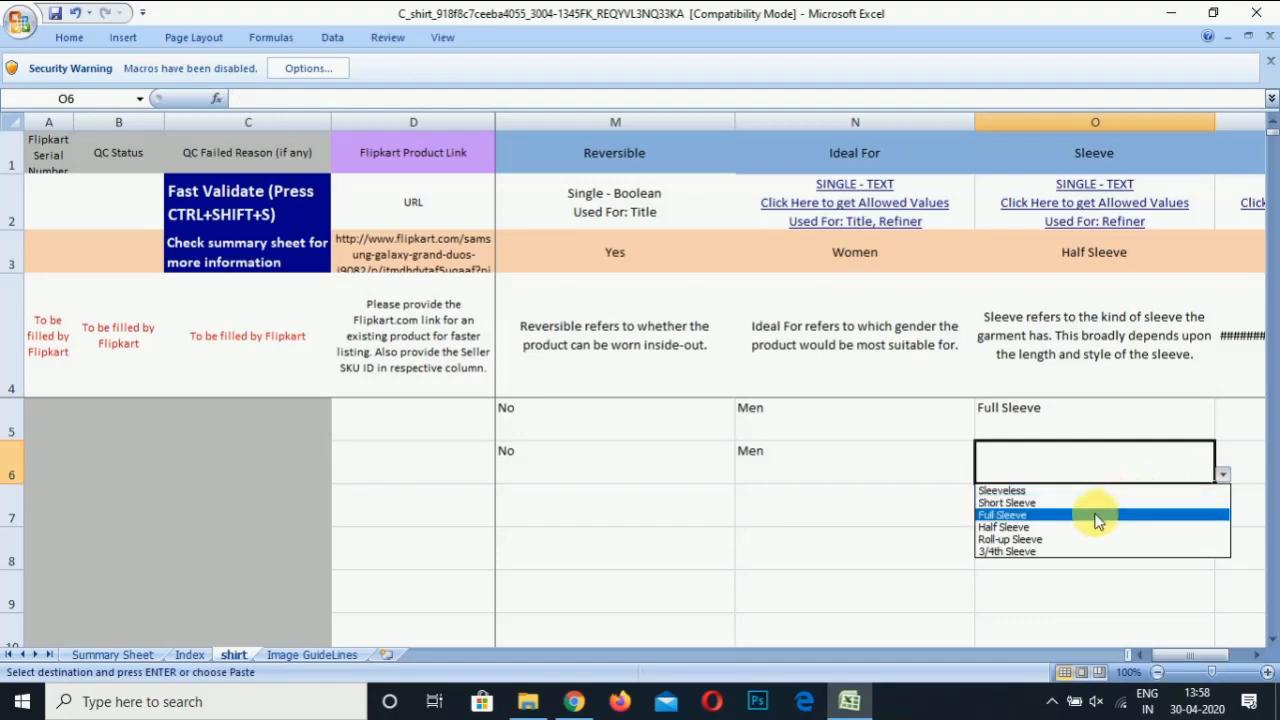
left_click(1095, 515)
Pick Casual as the first shirt's Occasion in P5 and copy it into P6
key("Tab")
key("Up")
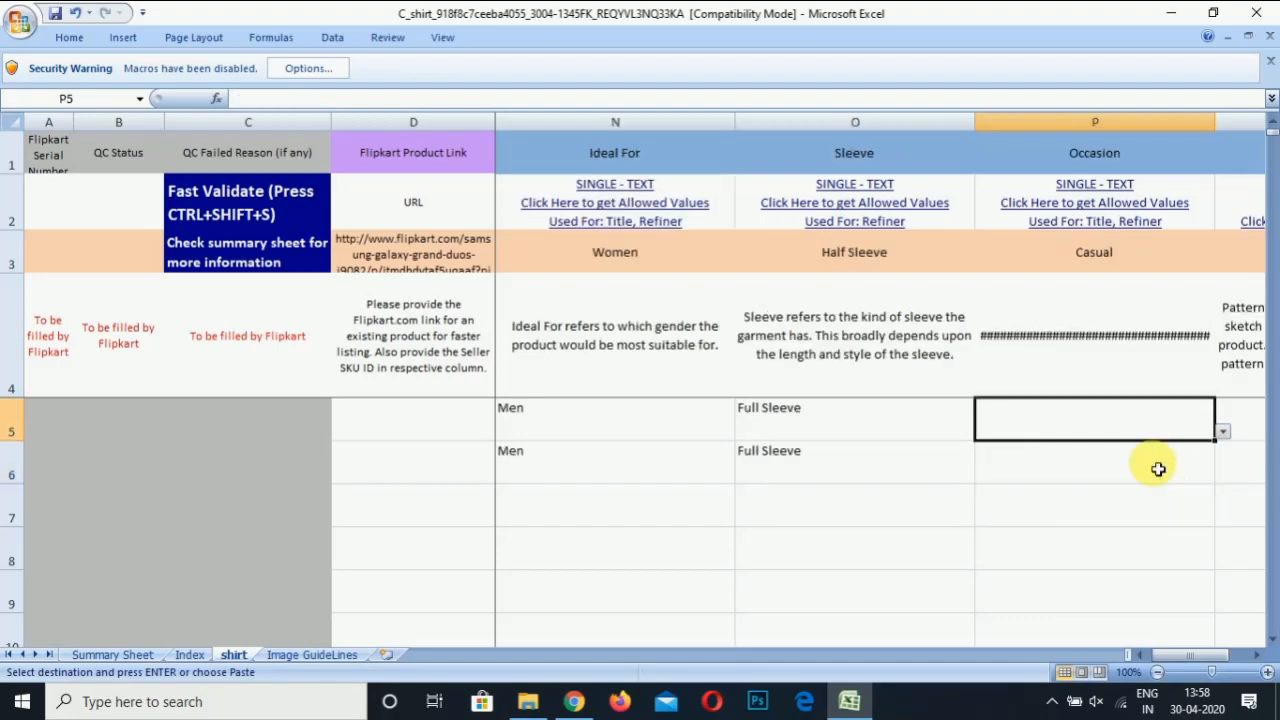
left_click(1225, 434)
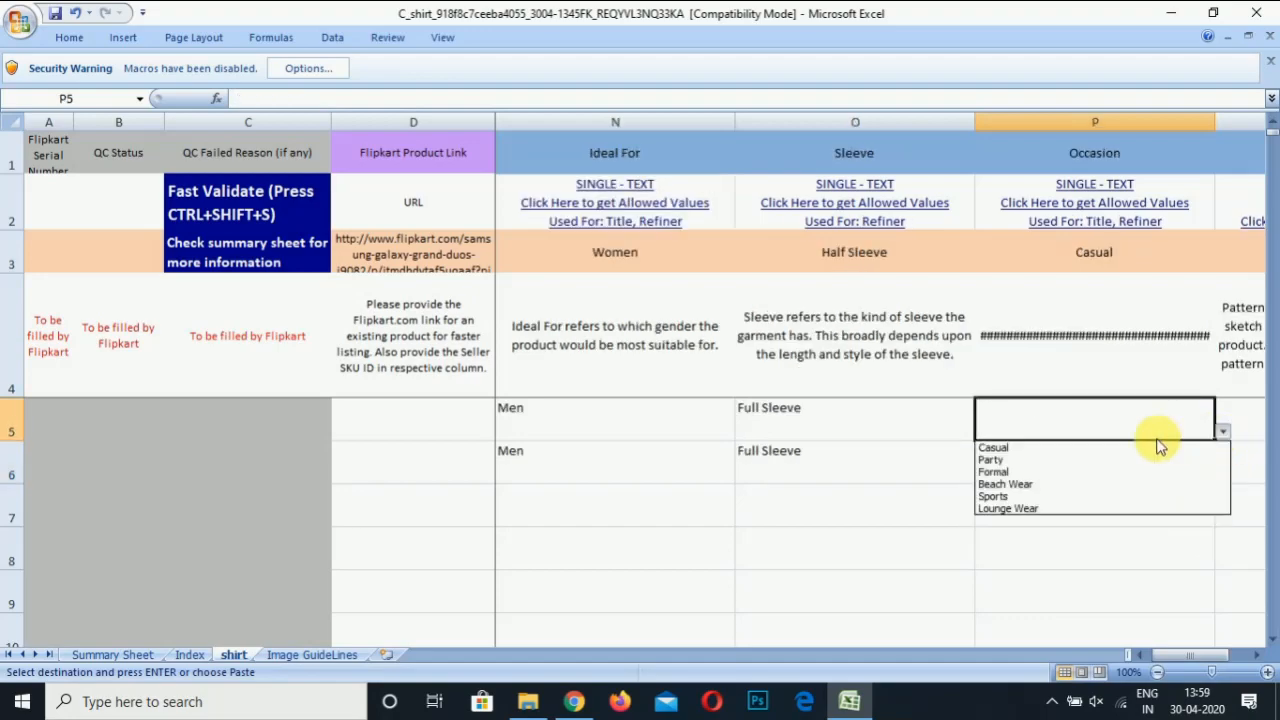
left_click(1090, 452)
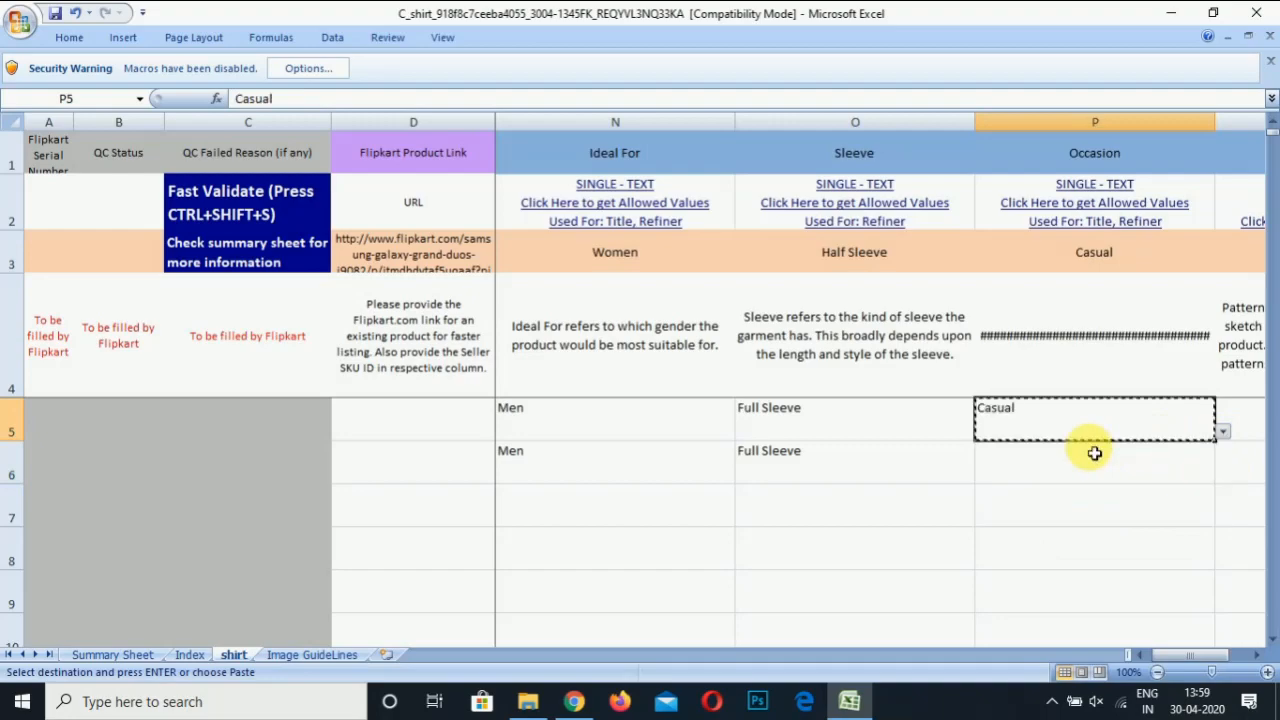
key("ctrl+c")
left_click(1095, 455)
key("ctrl+v")
key("Right")
key("Up")
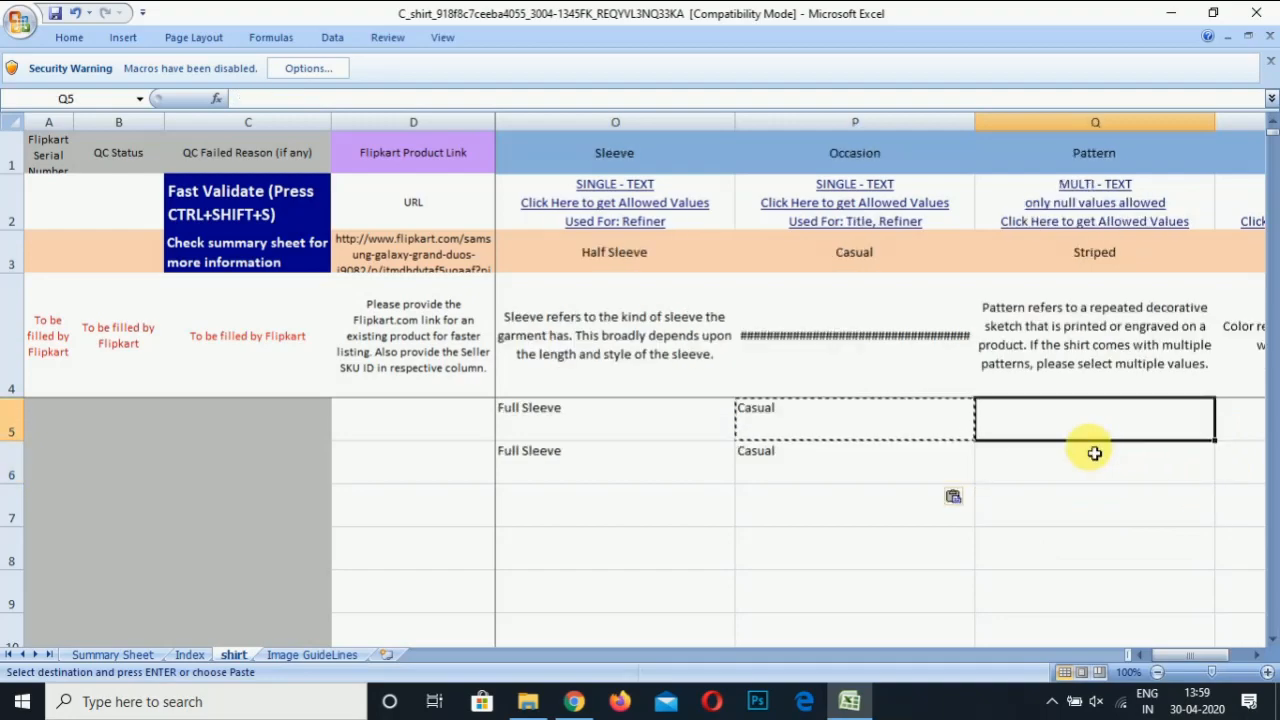
Copy Checkered from the Index sheet's Pattern list and paste it into Q5 and Q6
right_click(1134, 226)
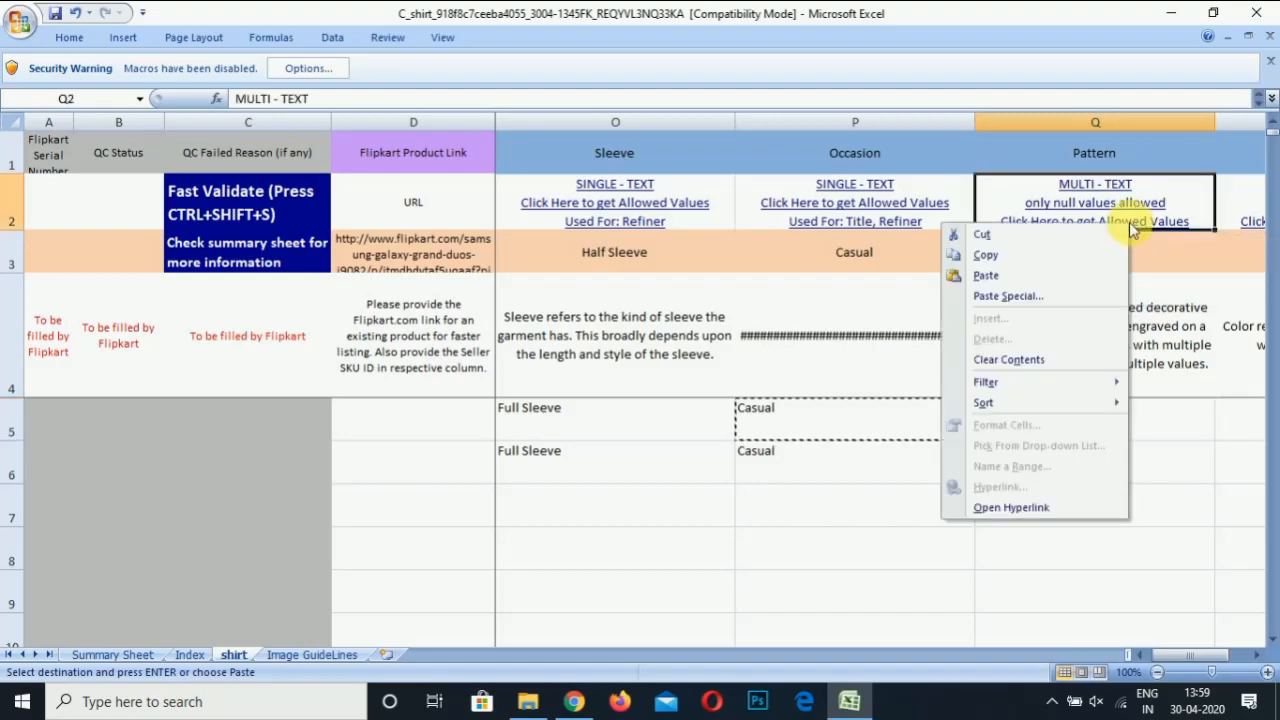
key("Escape")
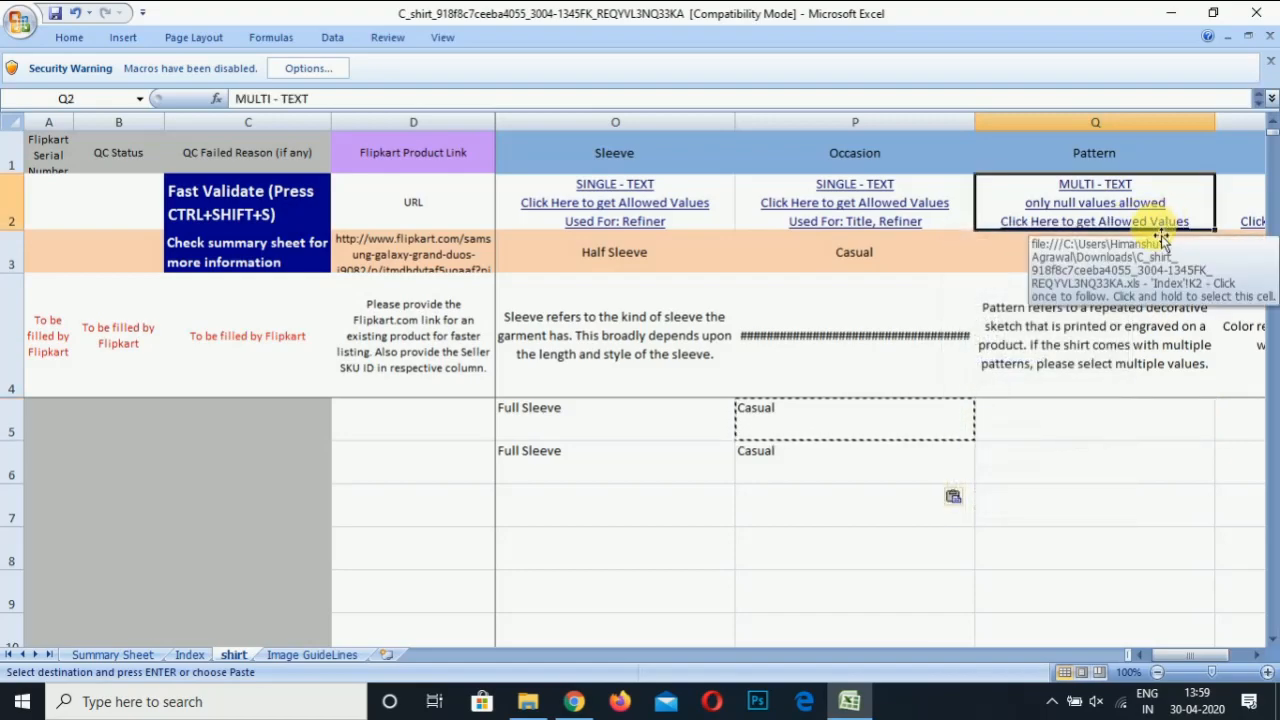
left_click(1150, 230)
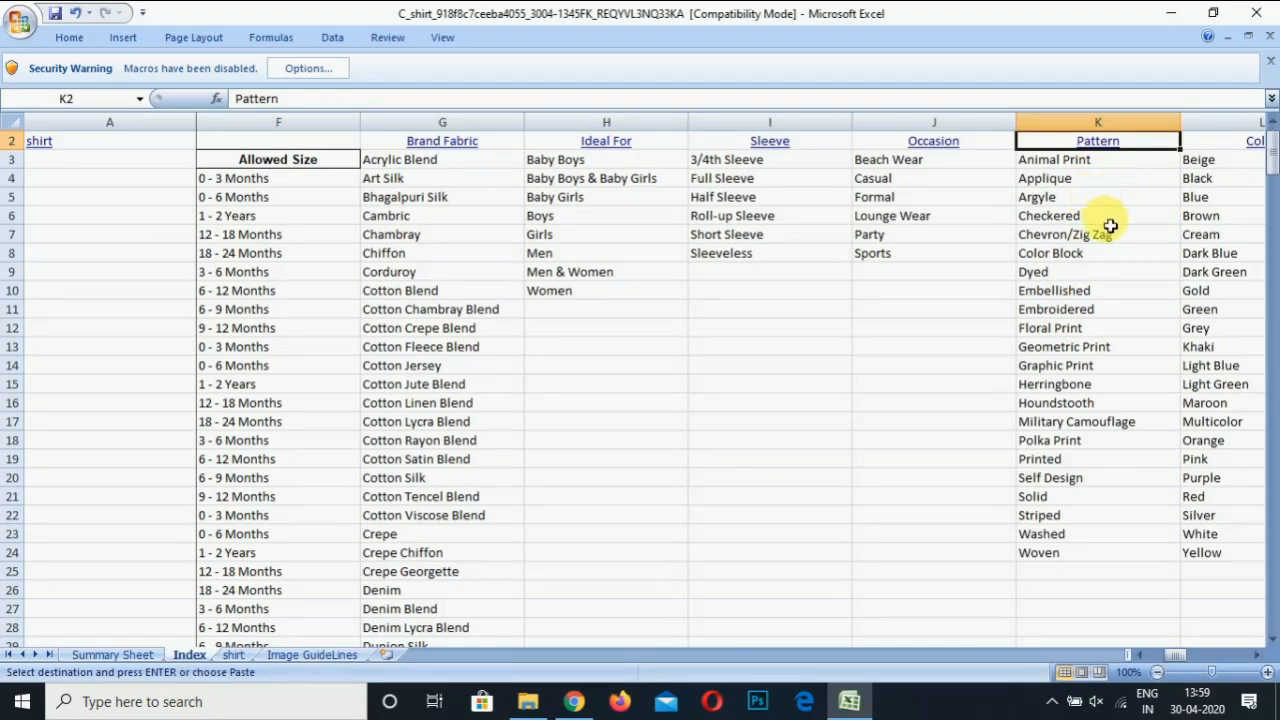
left_click(1108, 220)
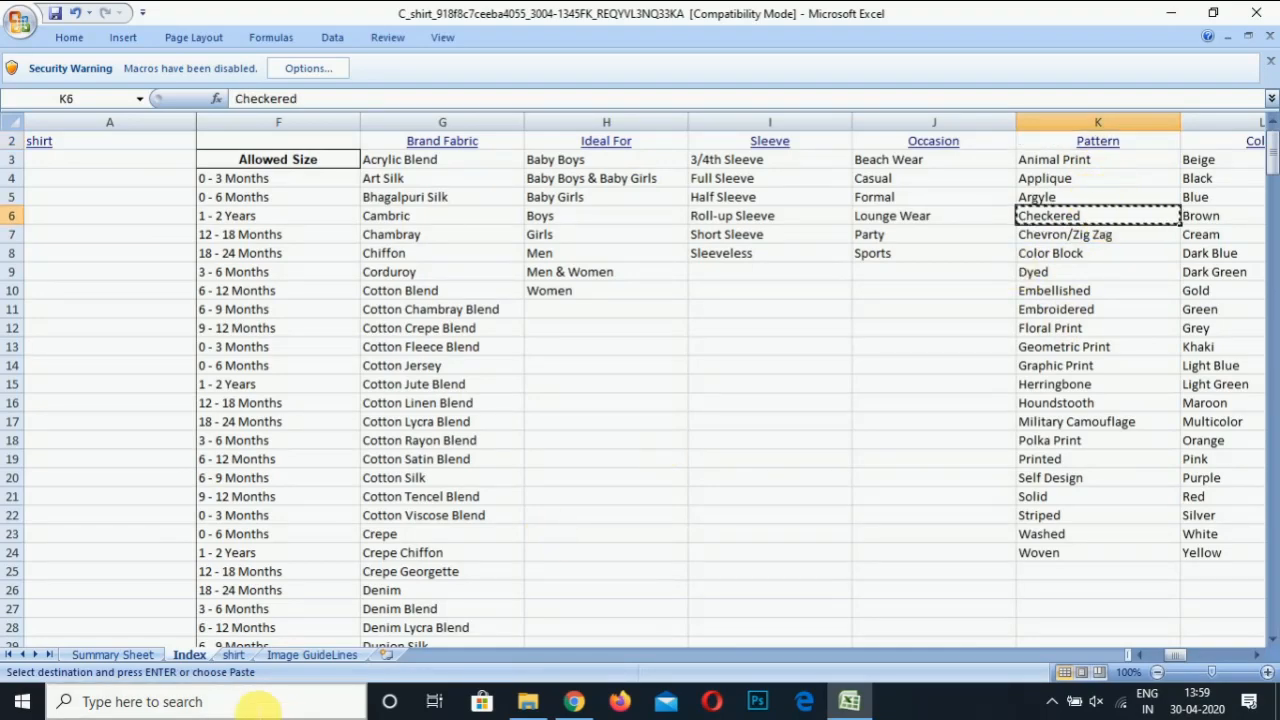
left_click(235, 656)
key("Down")
key("Down")
key("Down")
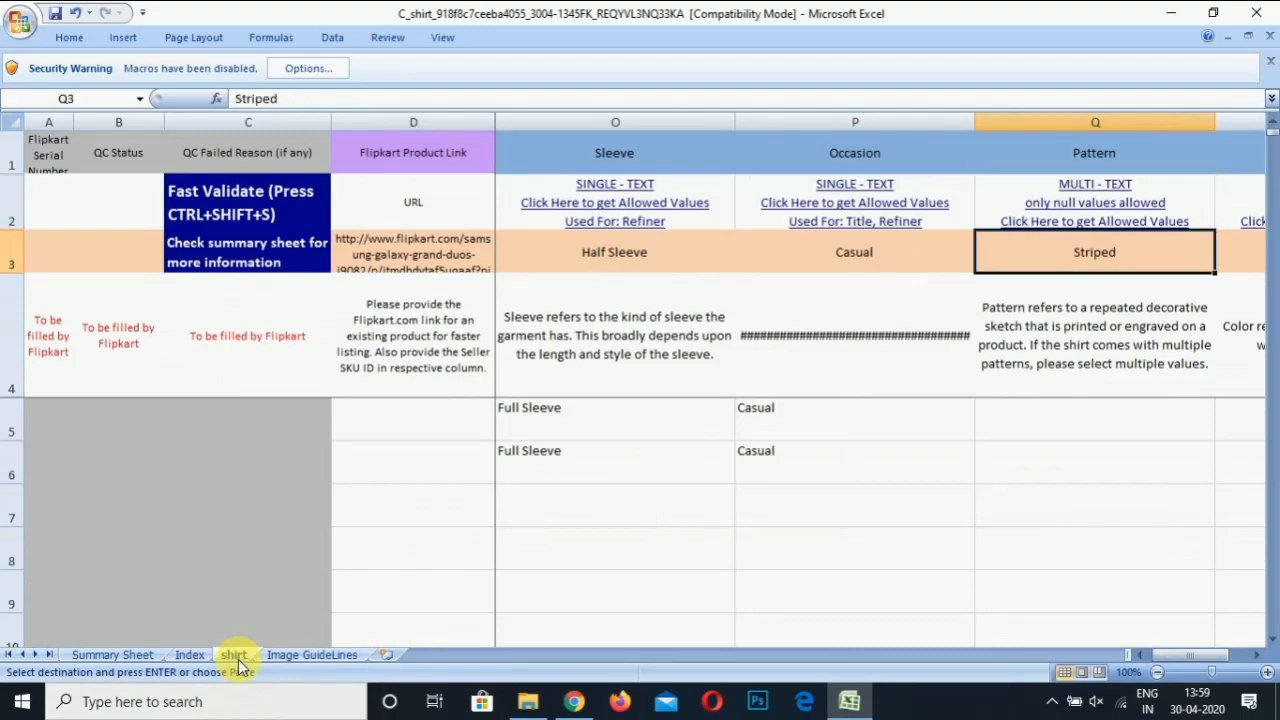
key("ctrl+v")
key("Down")
key("ctrl+v")
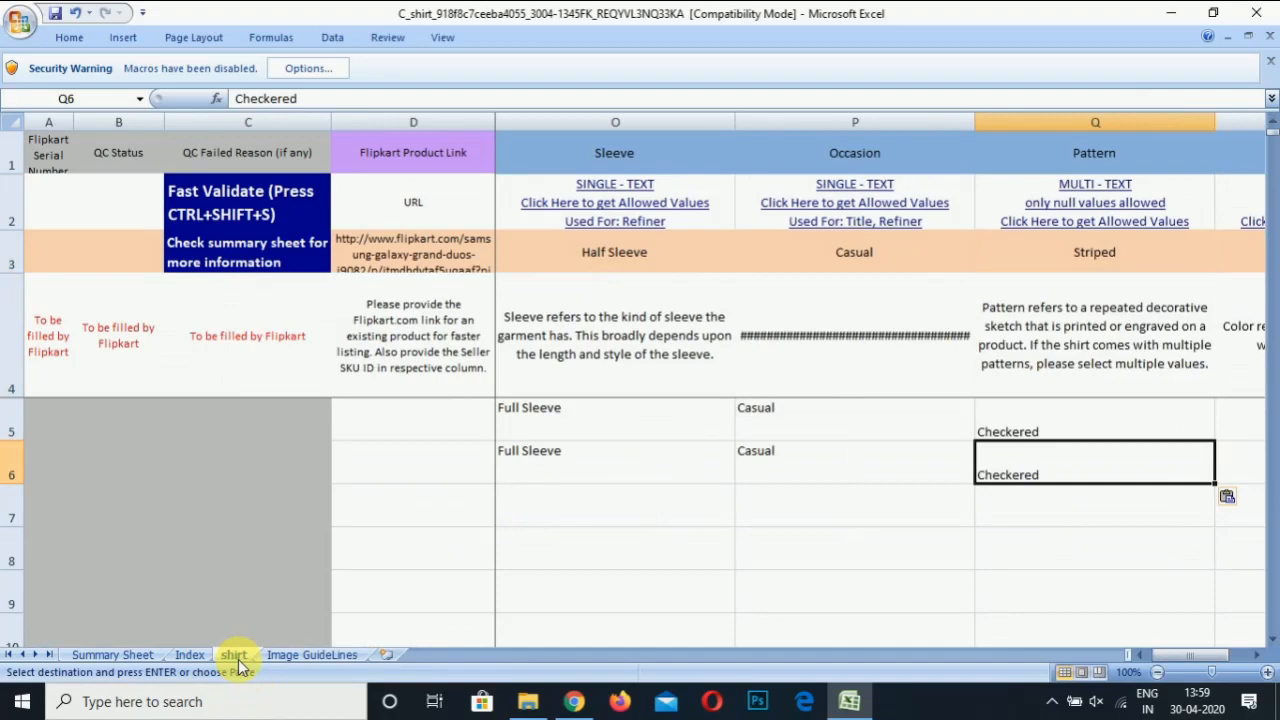
key("Right")
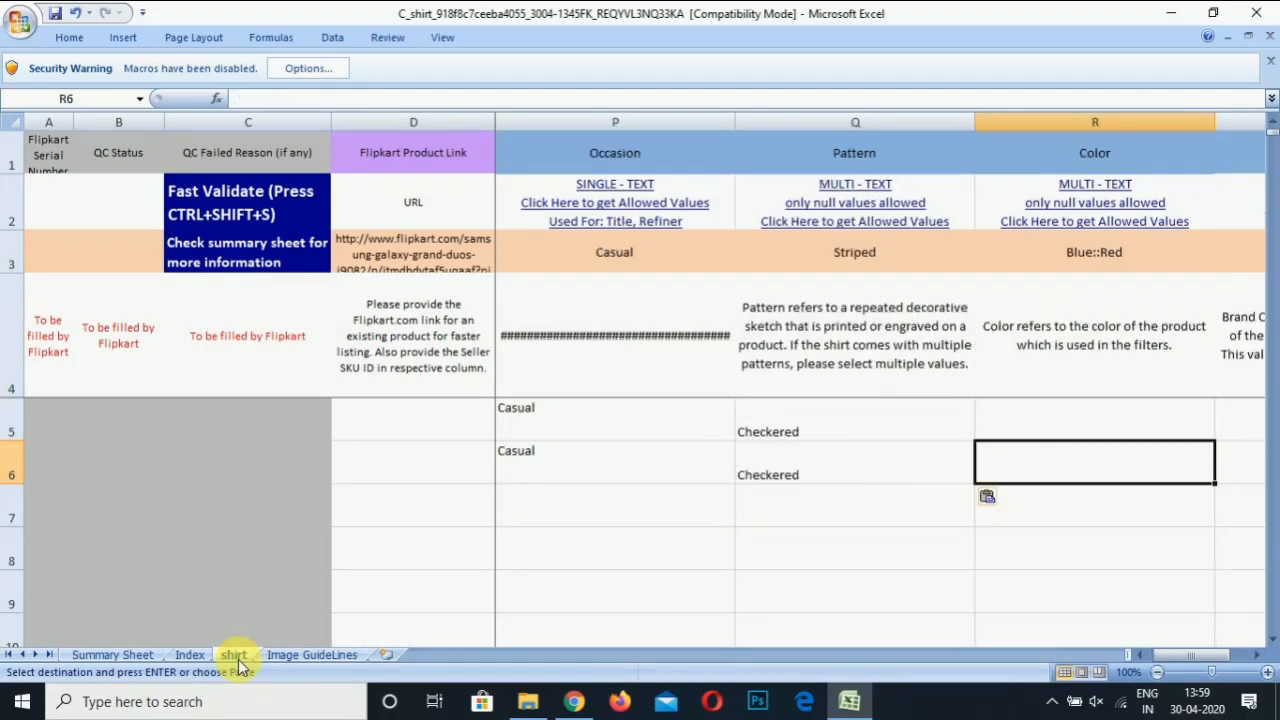
key("Up")
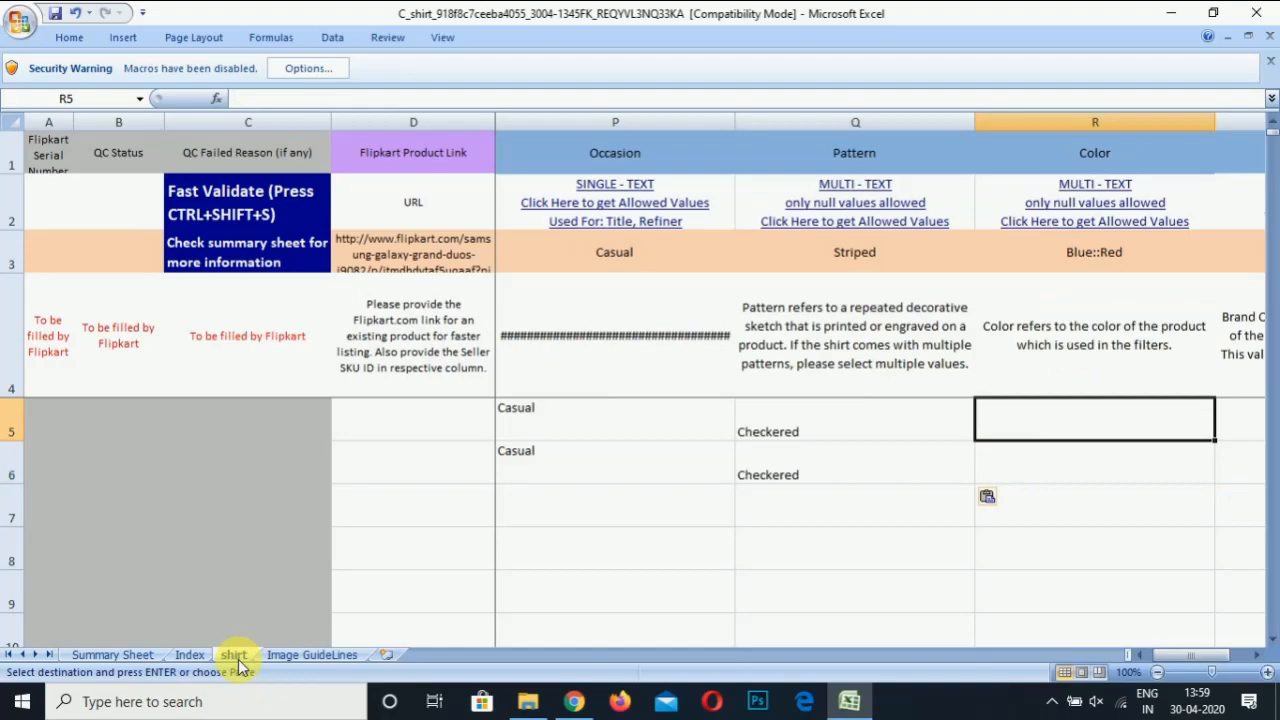
Copy Brown from the Index sheet's Color list into the first shirt's Color cell, R5
left_click(1137, 226)
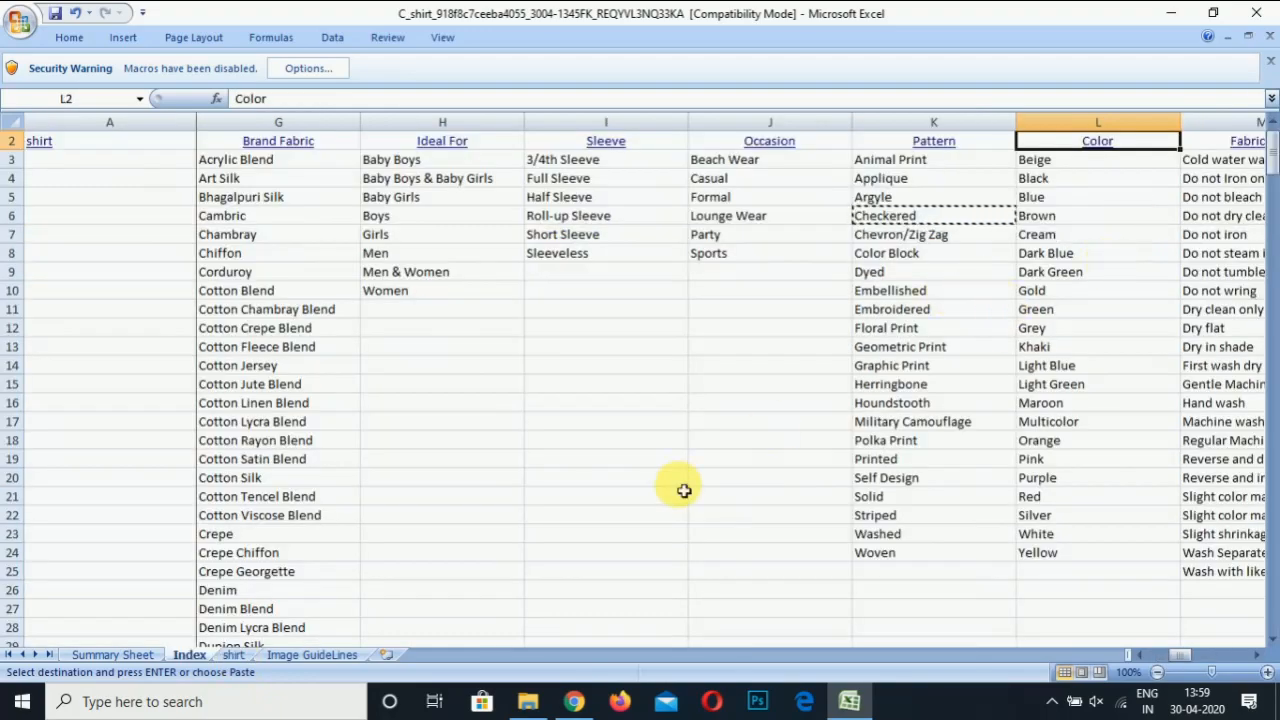
left_click(1095, 312)
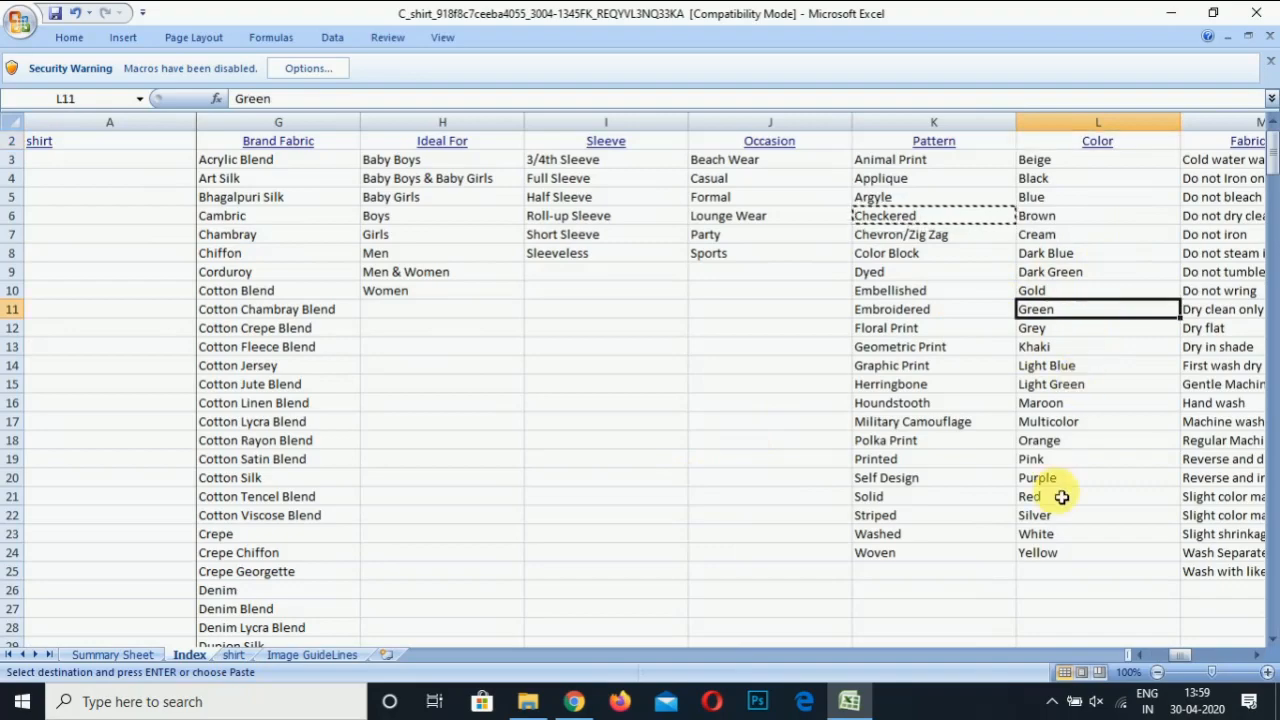
left_click(1070, 213)
key("ctrl+c")
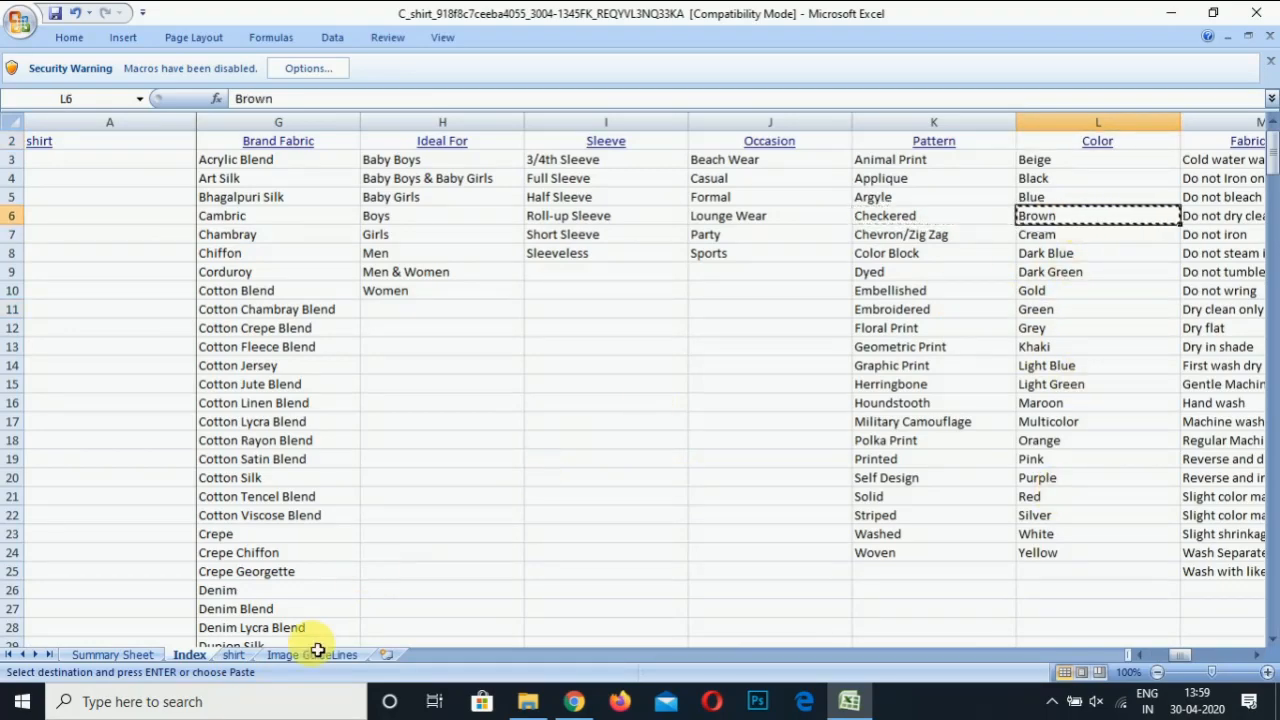
left_click(228, 652)
key("ctrl+v")
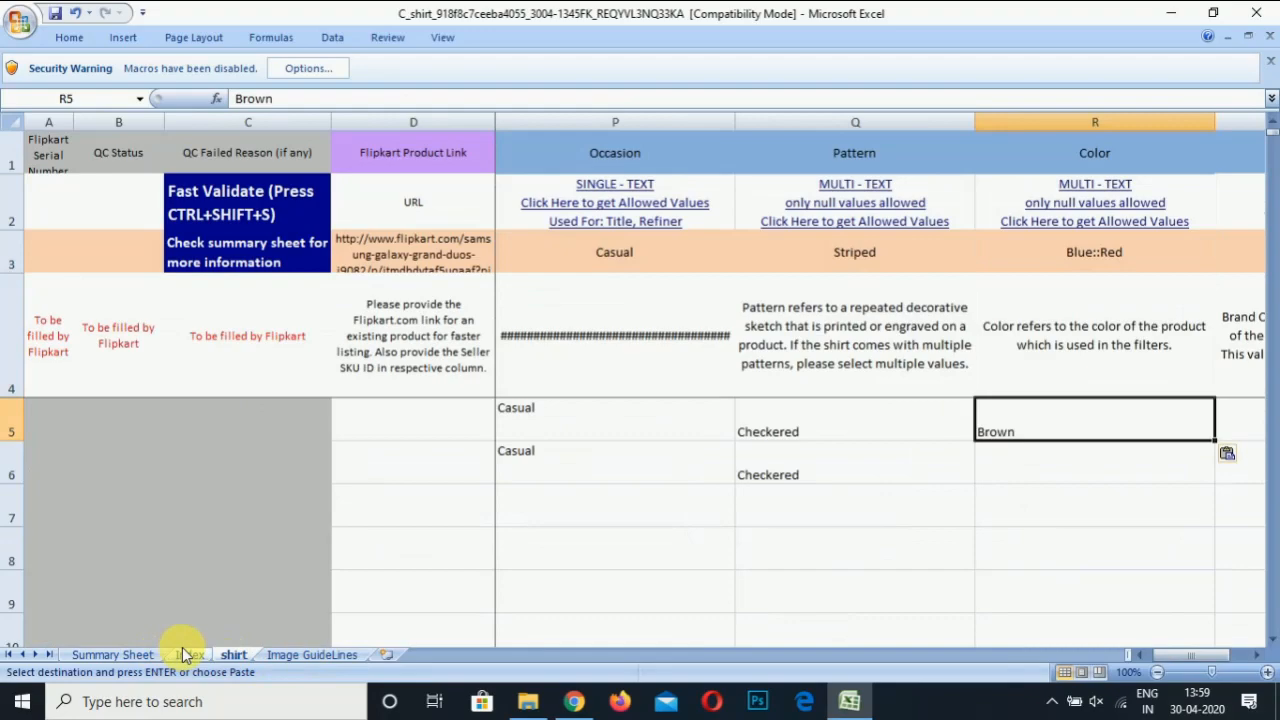
Copy Green from the Index sheet into the second shirt's Color cell, R6
left_click(186, 654)
key("Down")
key("Down")
key("Down")
key("Down")
key("Down")
key("ctrl+c")
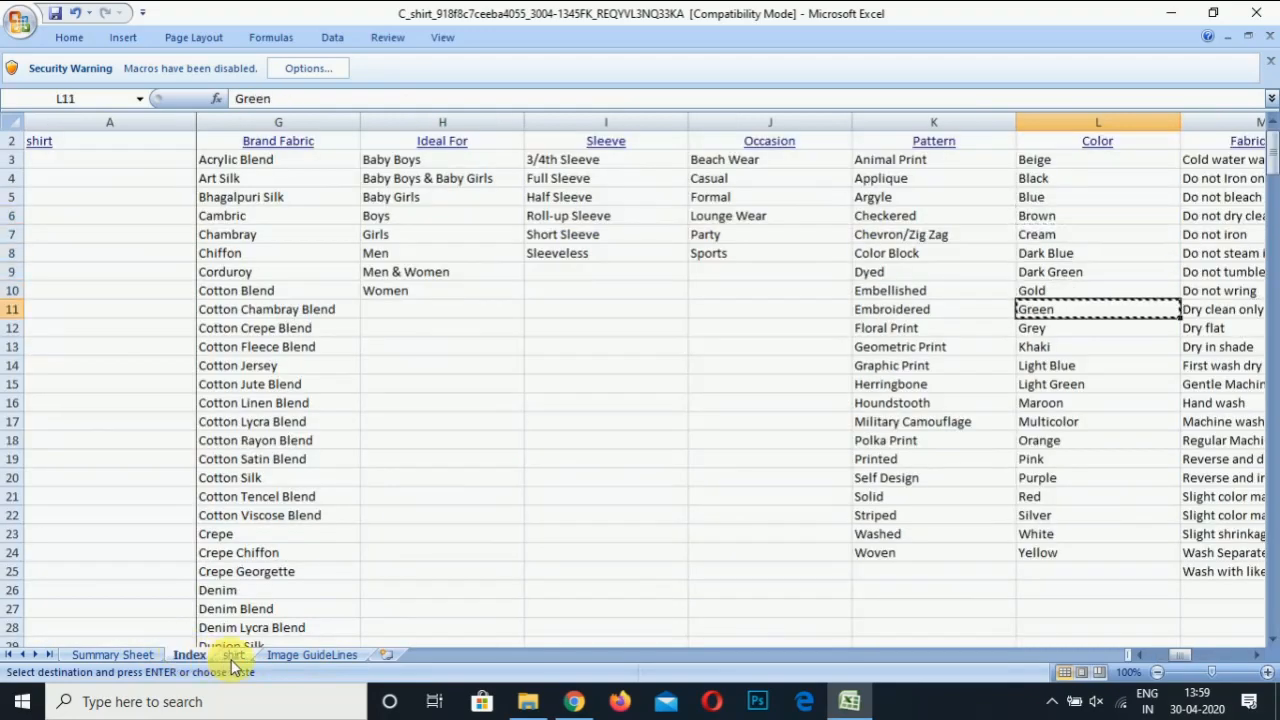
left_click(233, 656)
key("ctrl+v")
key("Right")
key("Up")
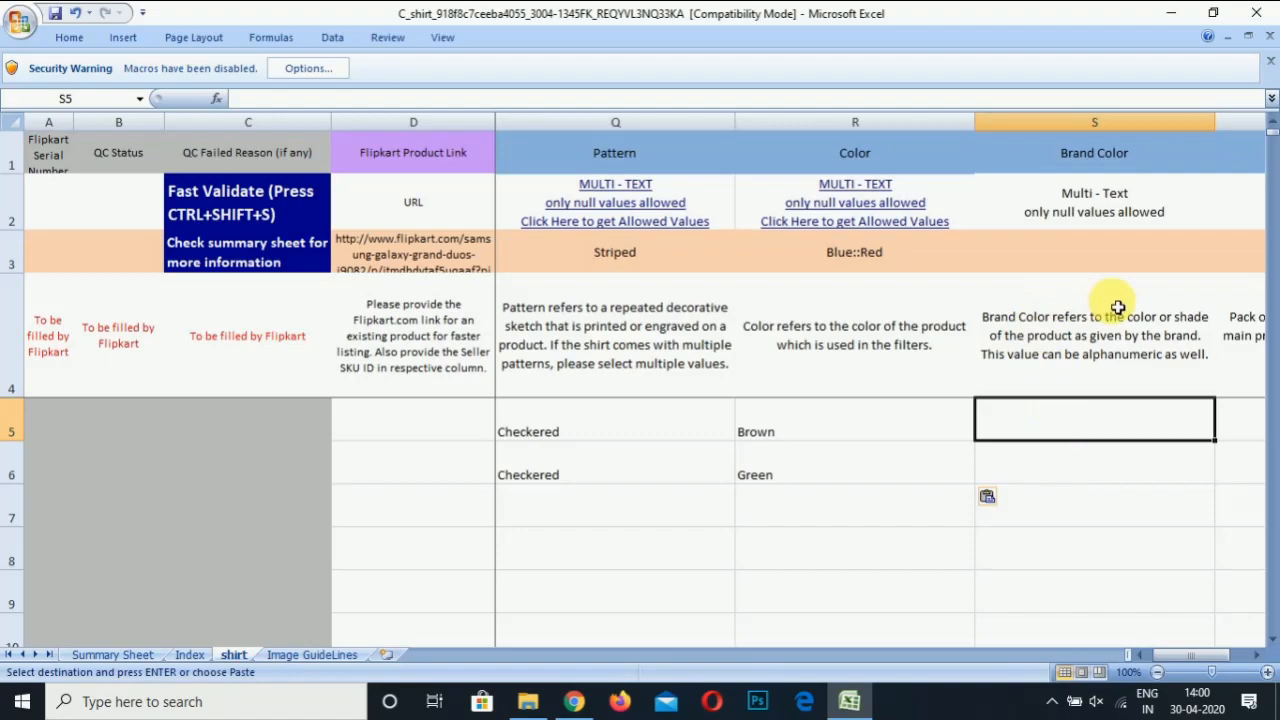
Copy the Colors Brown and Green into Brand Color cells S5 and S6
key("Left")
key("ctrl+c")
key("Right")
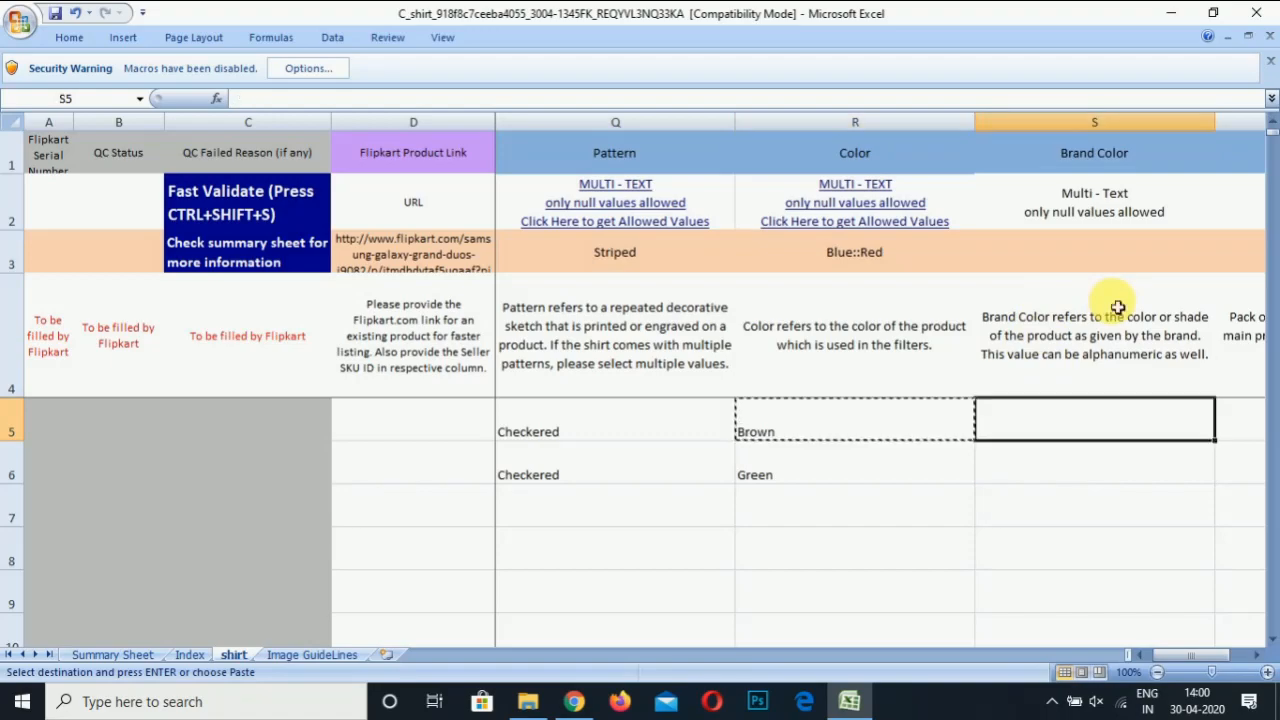
key("ctrl+v")
key("Left")
key("Down")
key("ctrl+c")
key("Right")
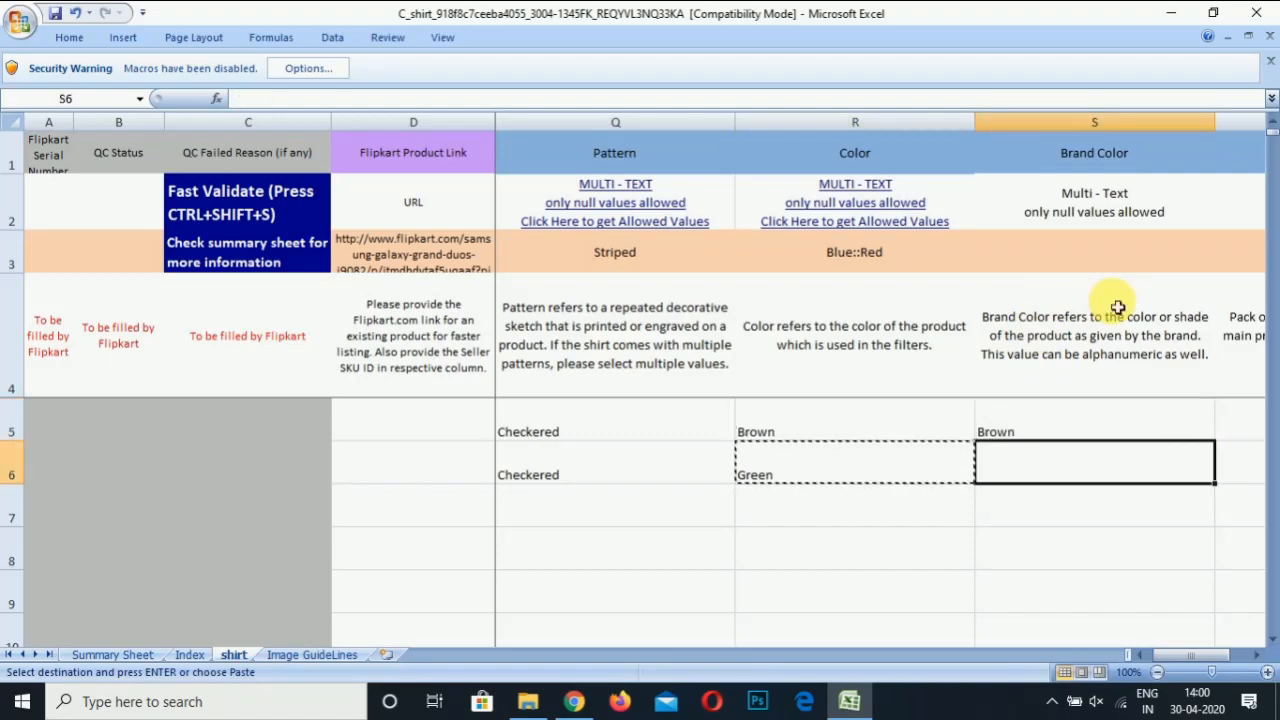
key("ctrl+v")
Enter 1 as Pack of for both shirts in T5 and T6
key("Right")
key("Up")
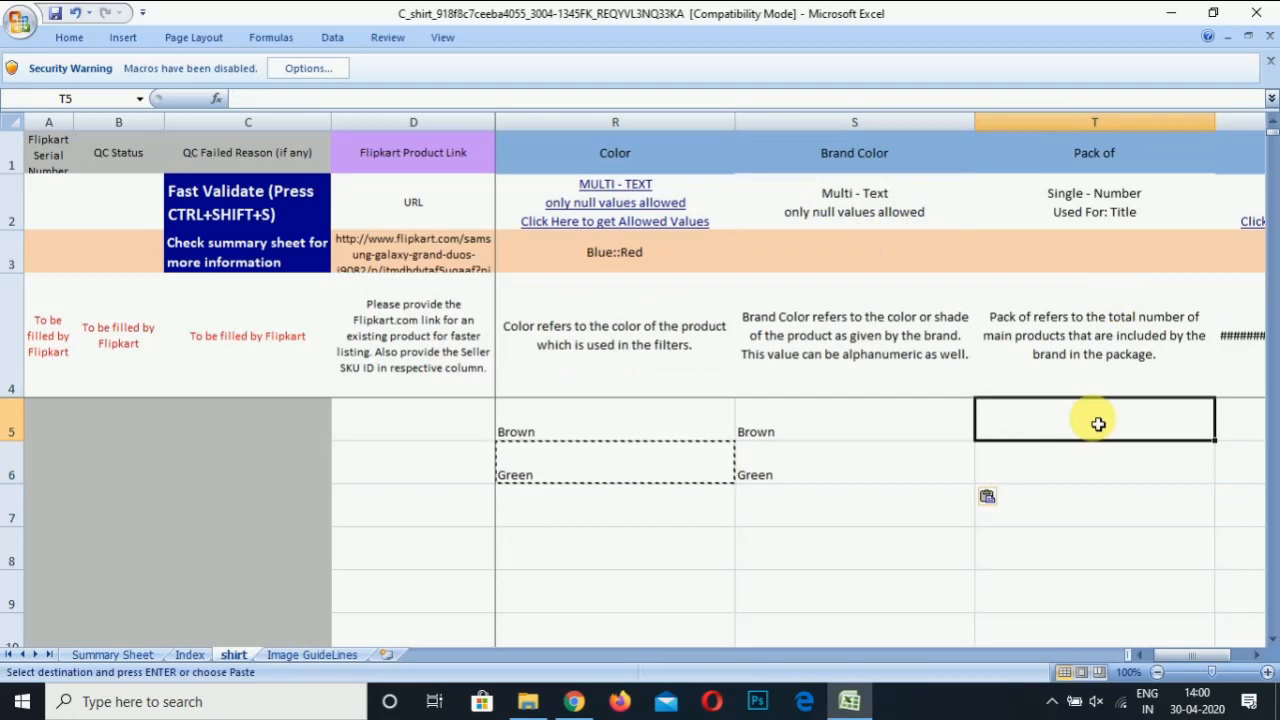
type("1")
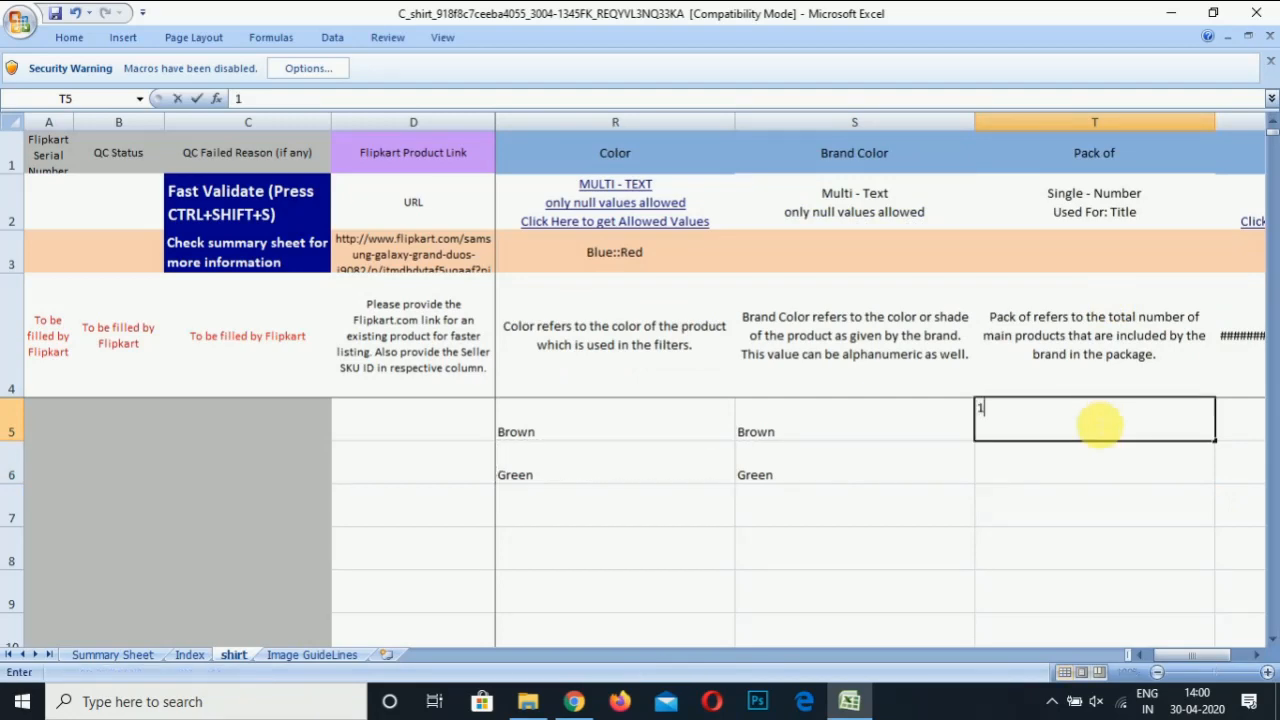
key("Return")
type("1")
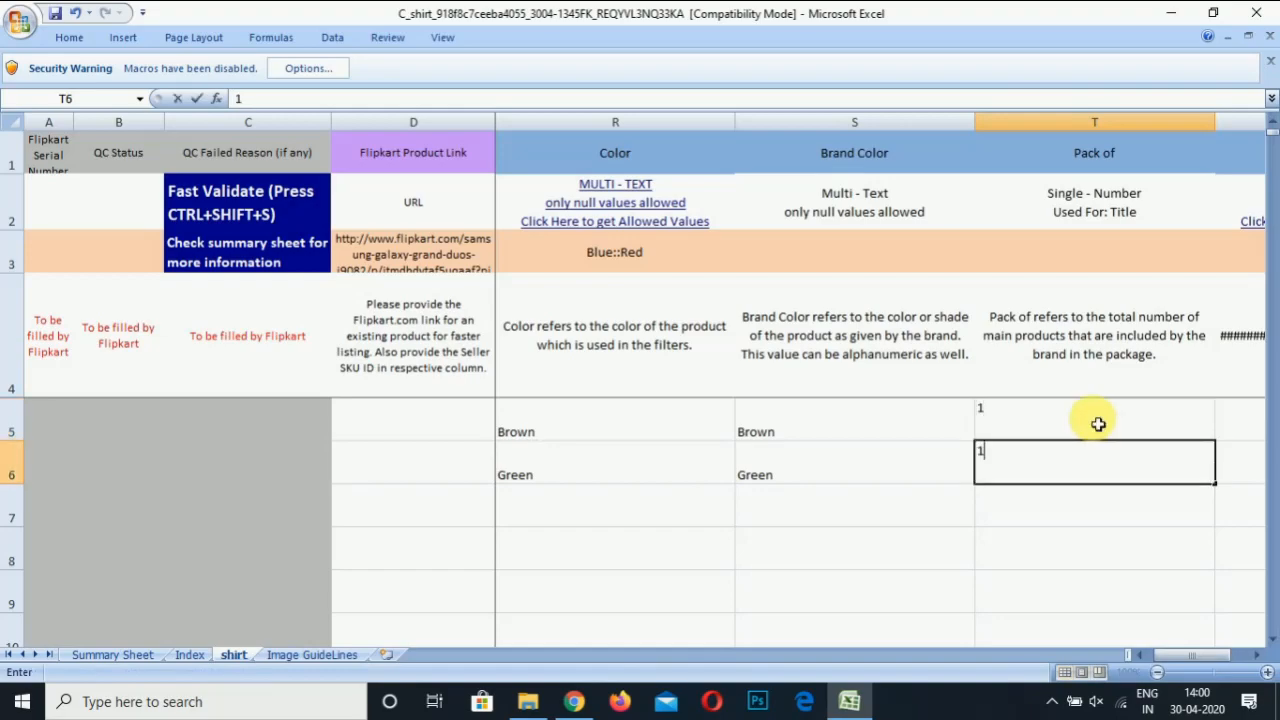
key("Return")
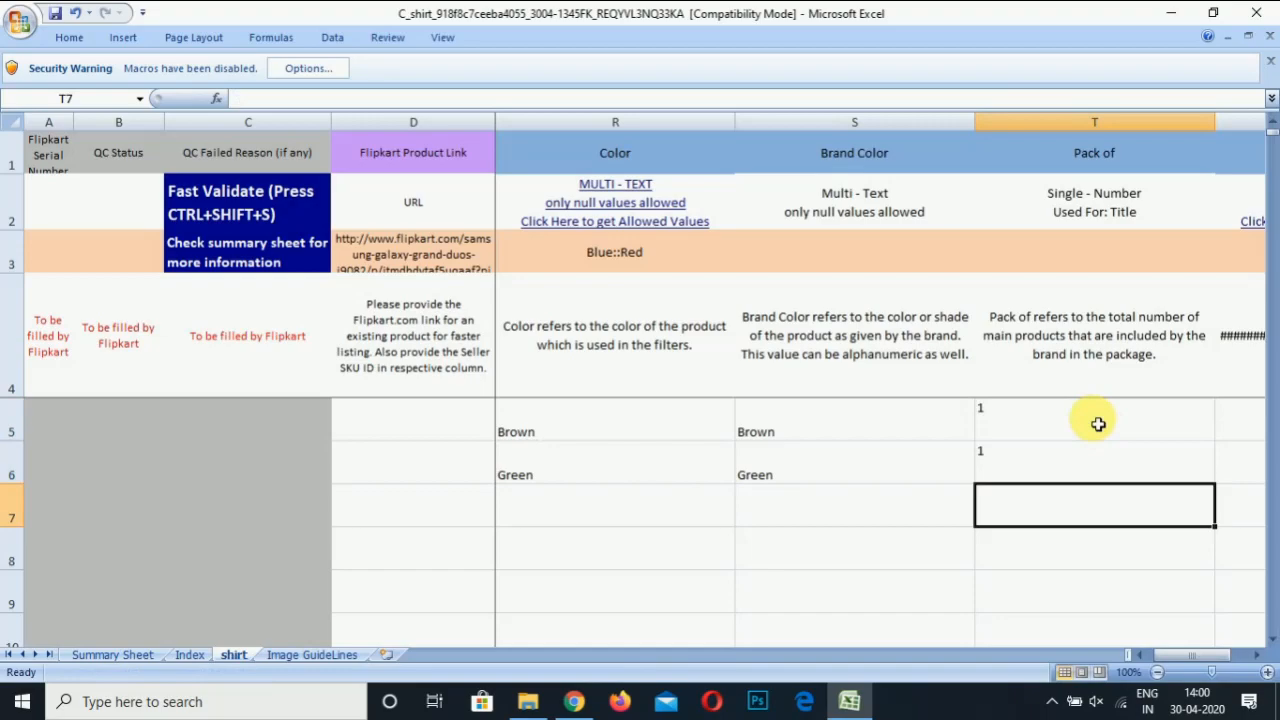
key("Right")
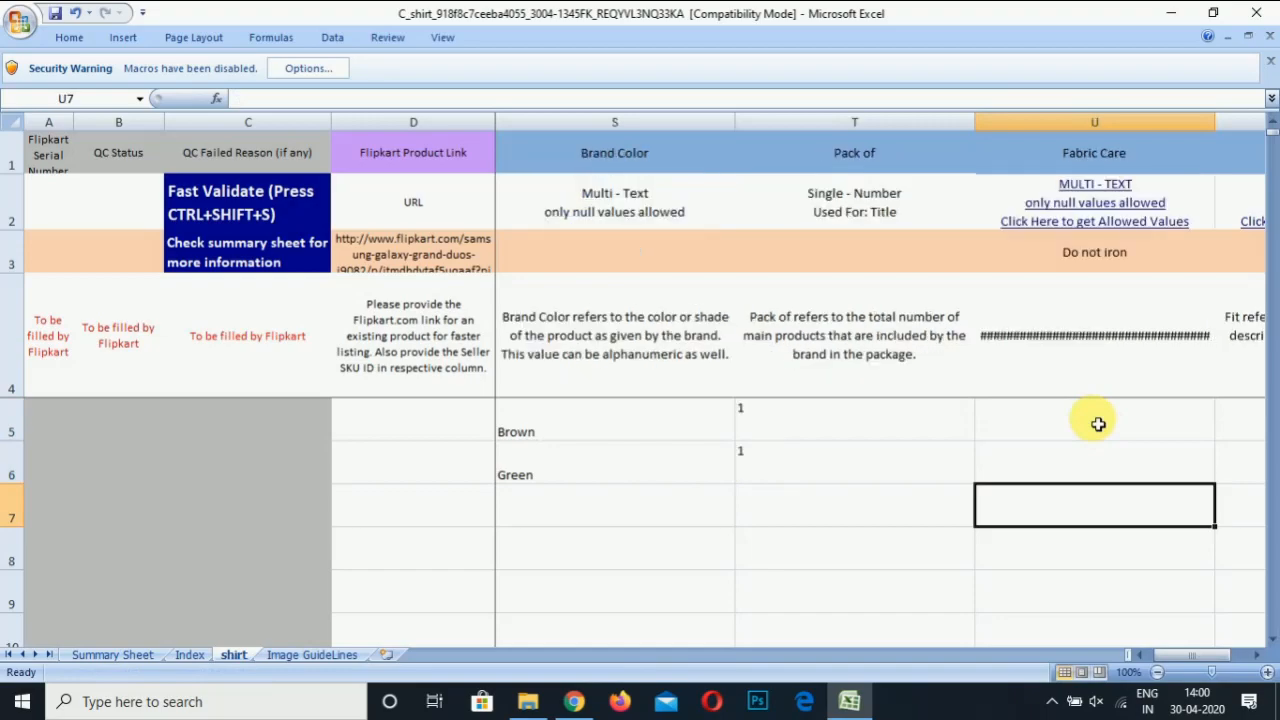
Fill Fabric Care in U5:U6 with 'Slight color may bleed in all washes' from the Index sheet
key("Up")
key("Up")
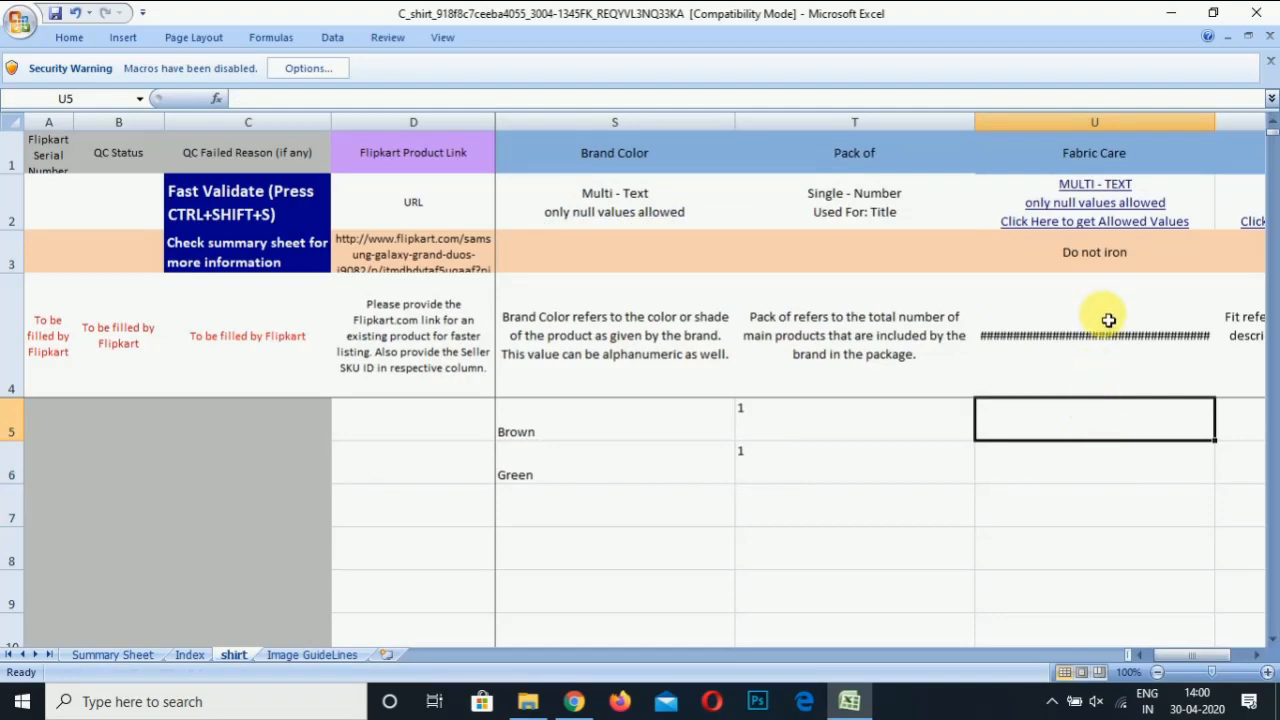
left_click(1122, 221)
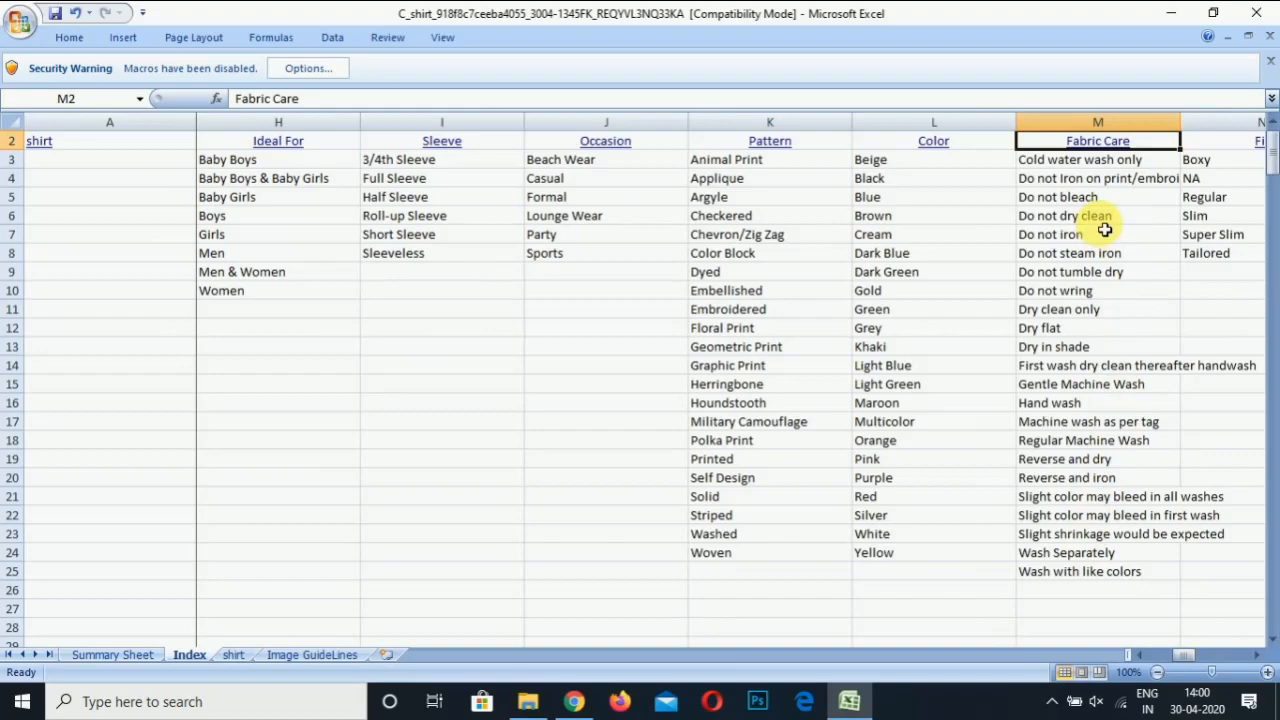
left_click(1092, 502)
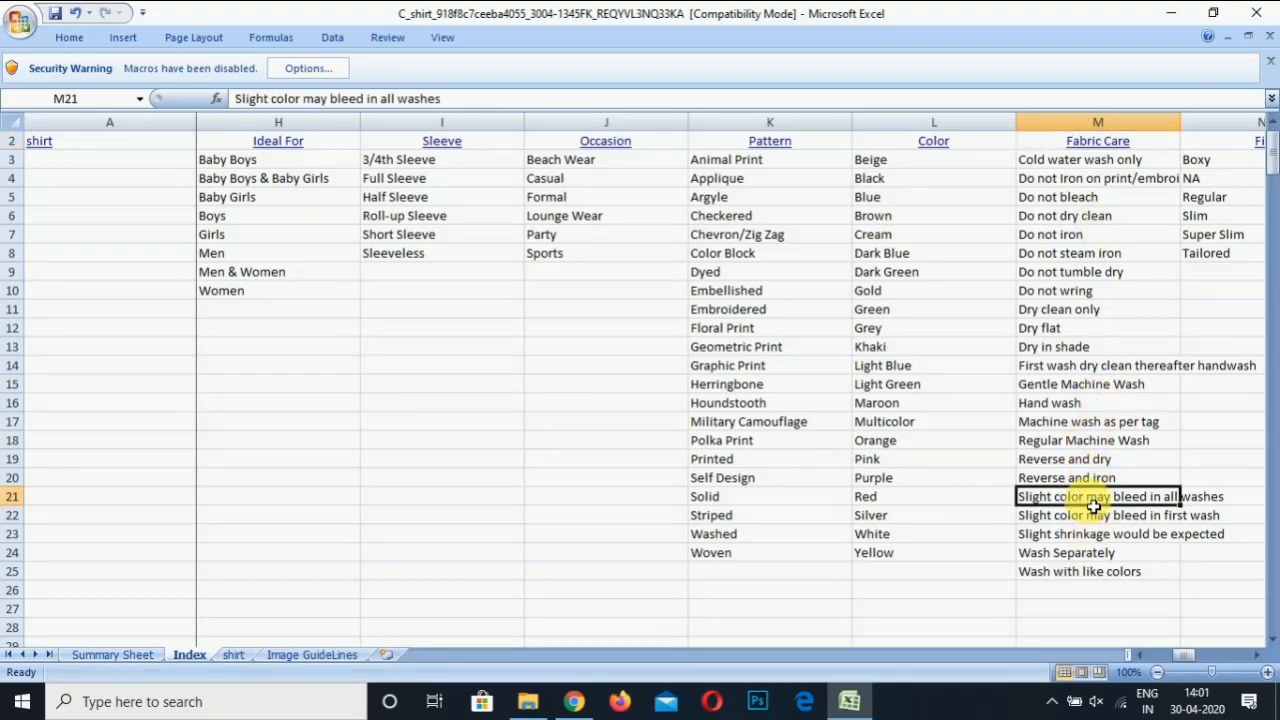
key("ctrl+c")
left_click(229, 656)
left_click(1015, 417)
key("ctrl+v")
key("Down")
key("ctrl+v")
key("Right")
Copy Regular from the Index sheet's Fit list into V5 and V6
left_click(1015, 417)
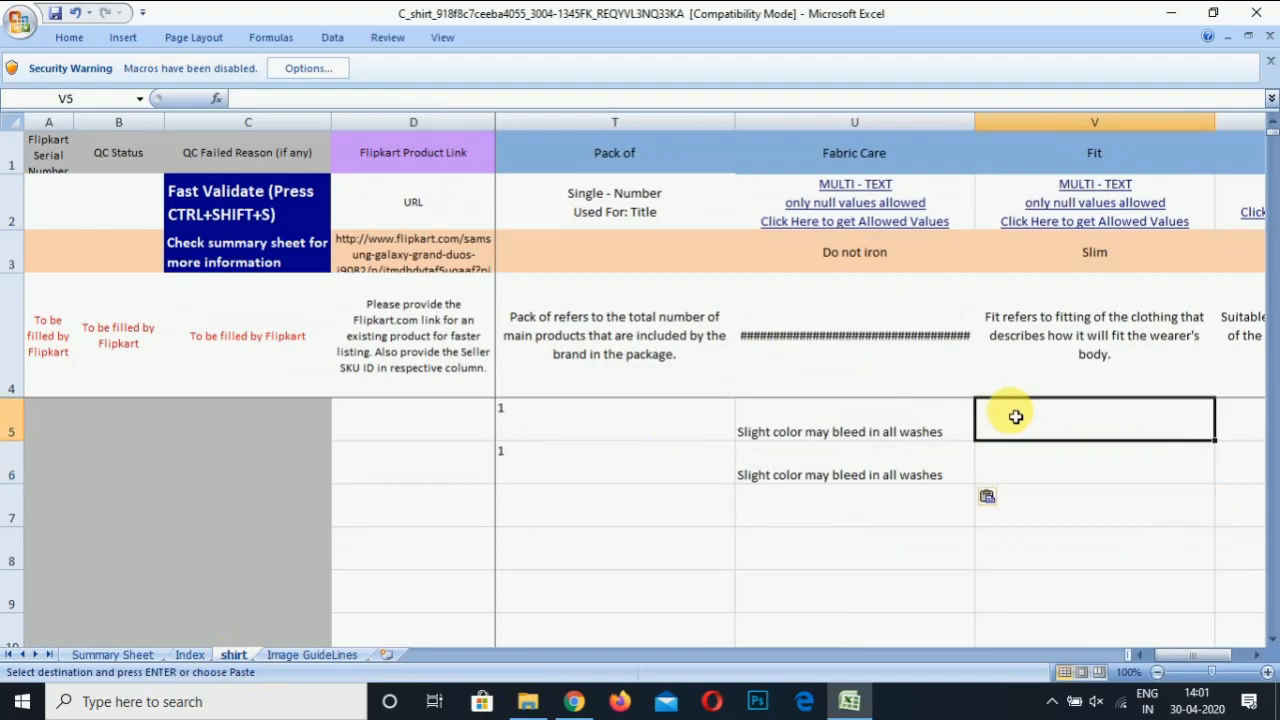
left_click(1169, 216)
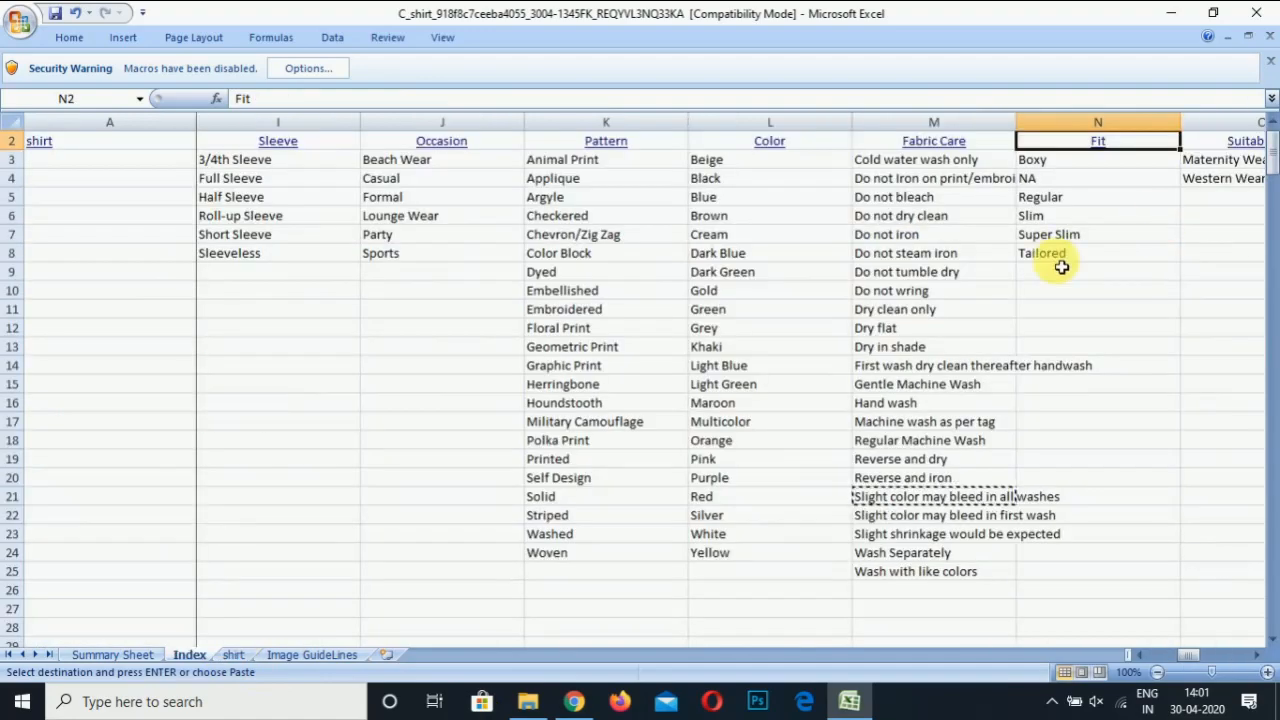
left_click(1082, 206)
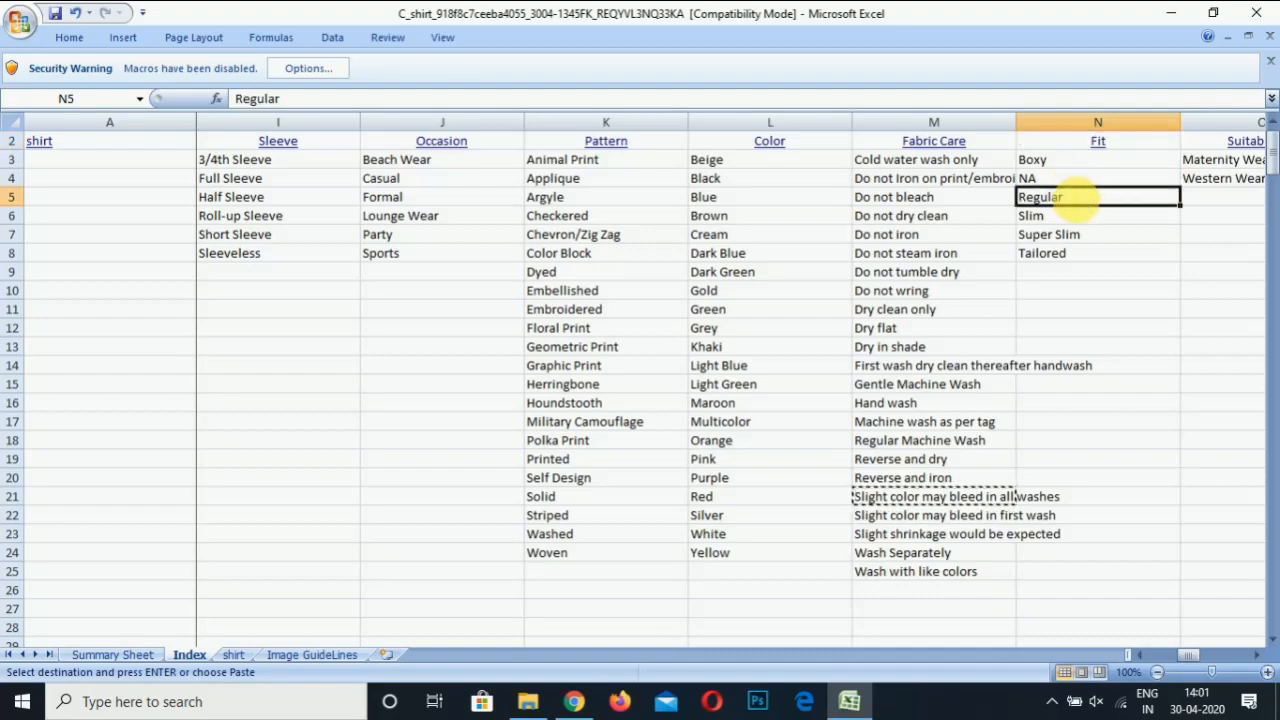
key("ctrl+c")
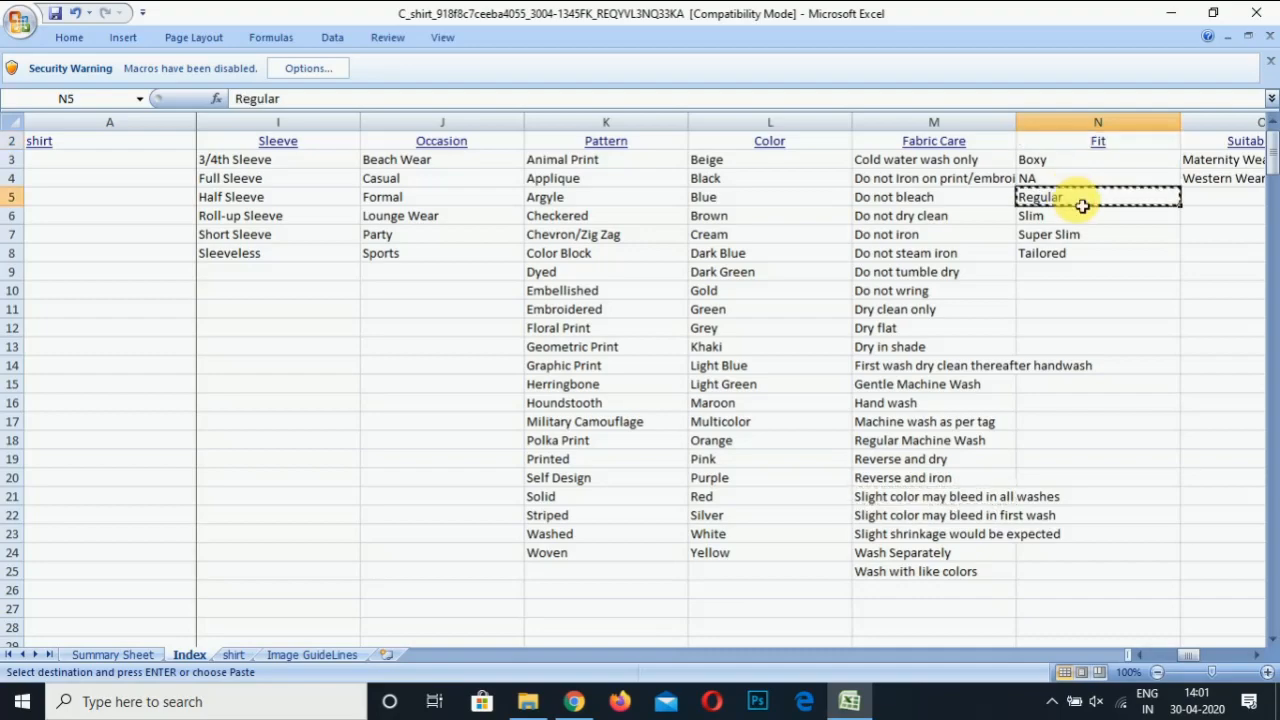
left_click(236, 660)
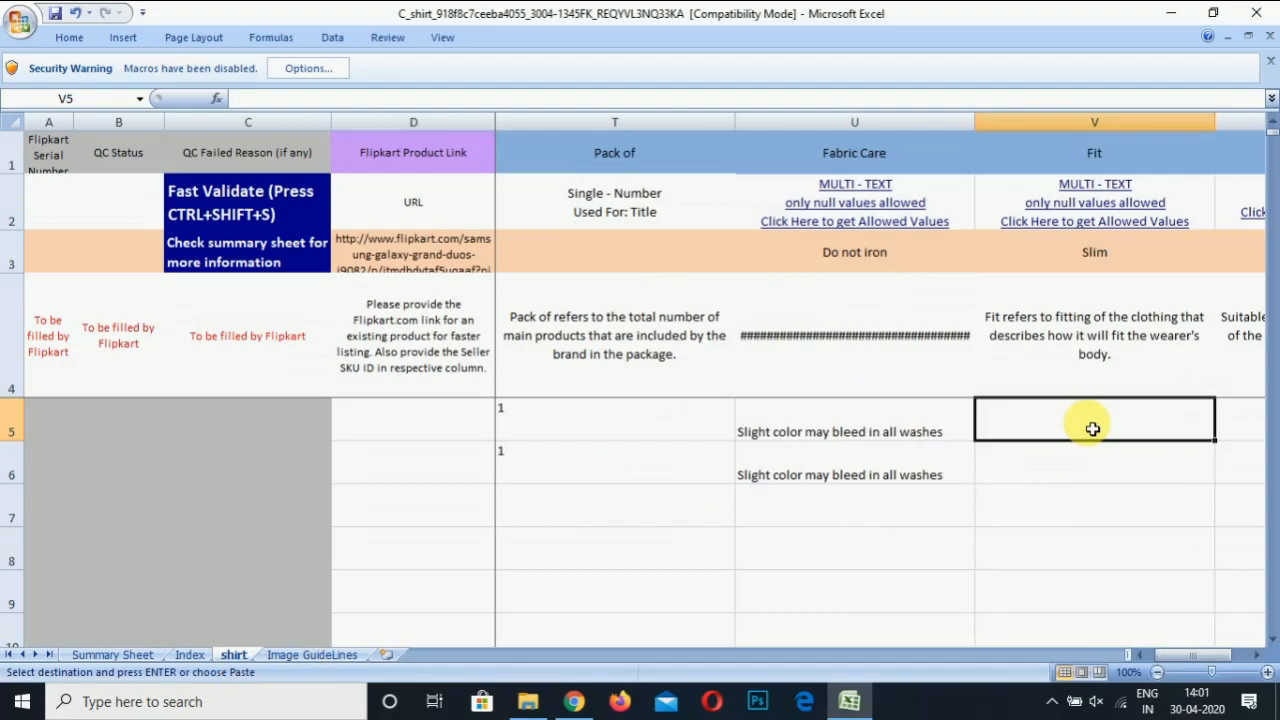
key("ctrl+v")
key("Down")
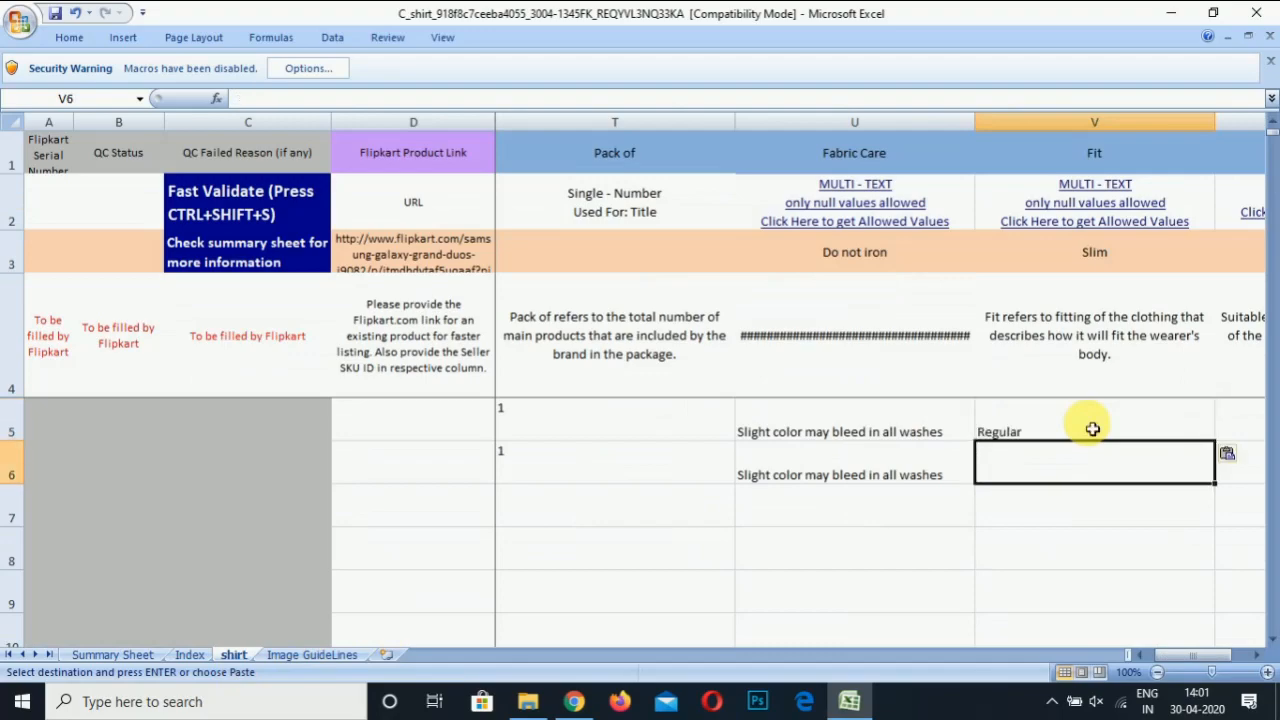
key("ctrl+v")
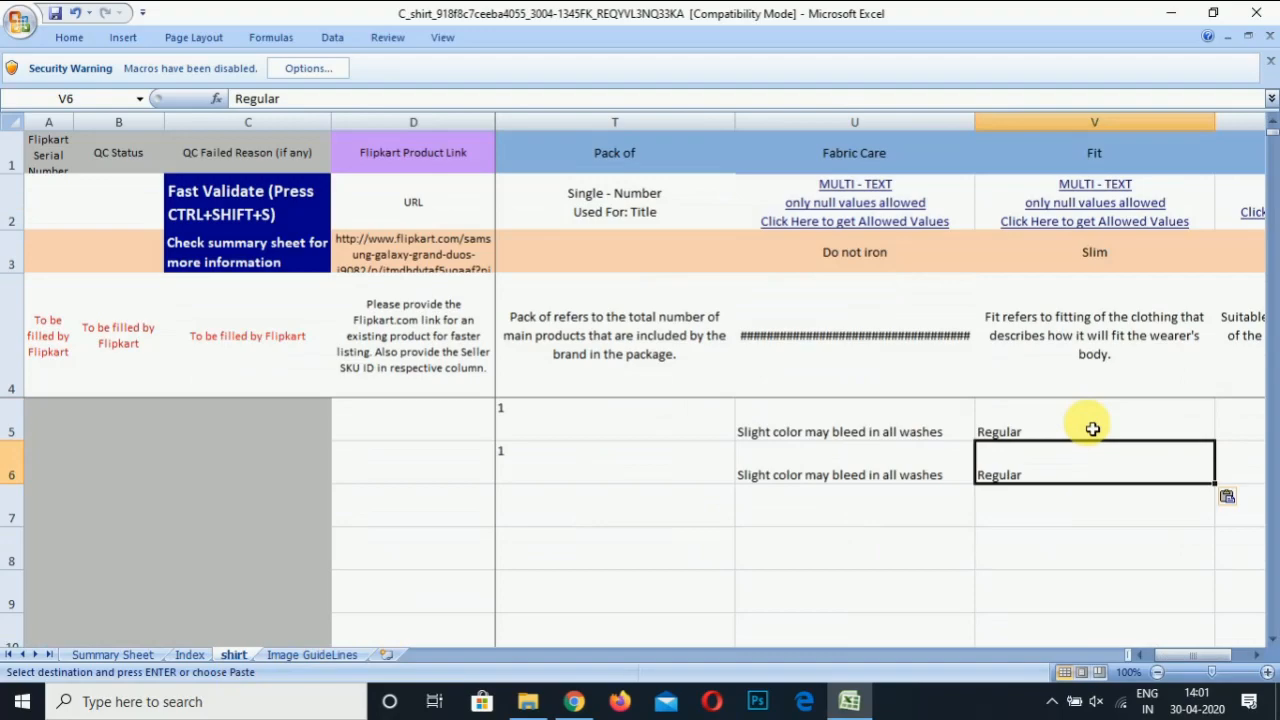
key("Right")
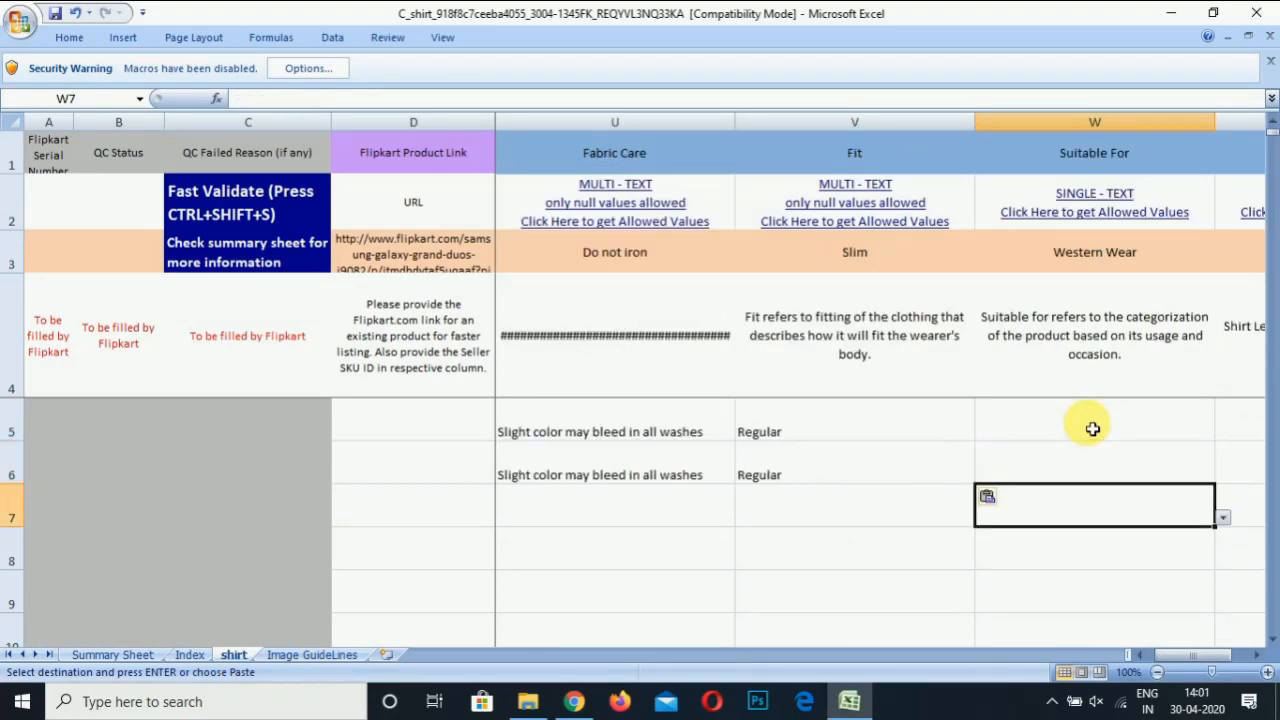
Enter Western Wear as Suitable For in W5 and W6, checked against the Index sheet
left_click(1093, 430)
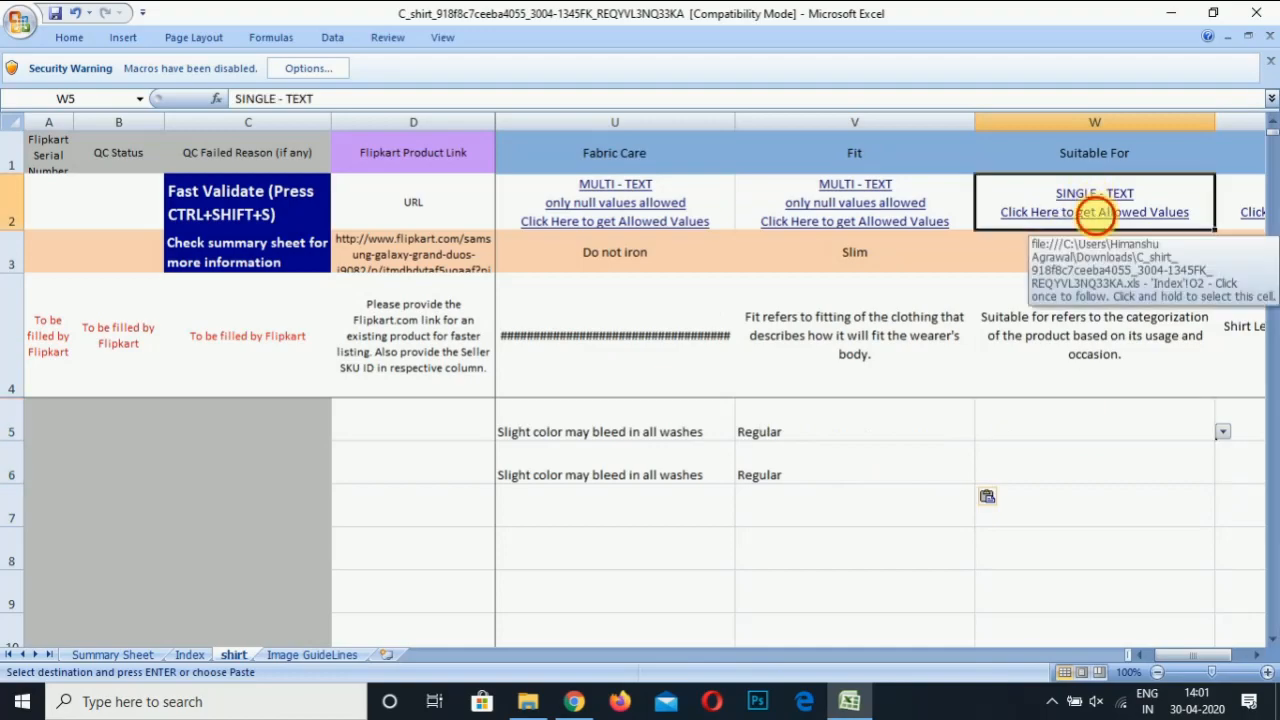
left_click(1094, 212)
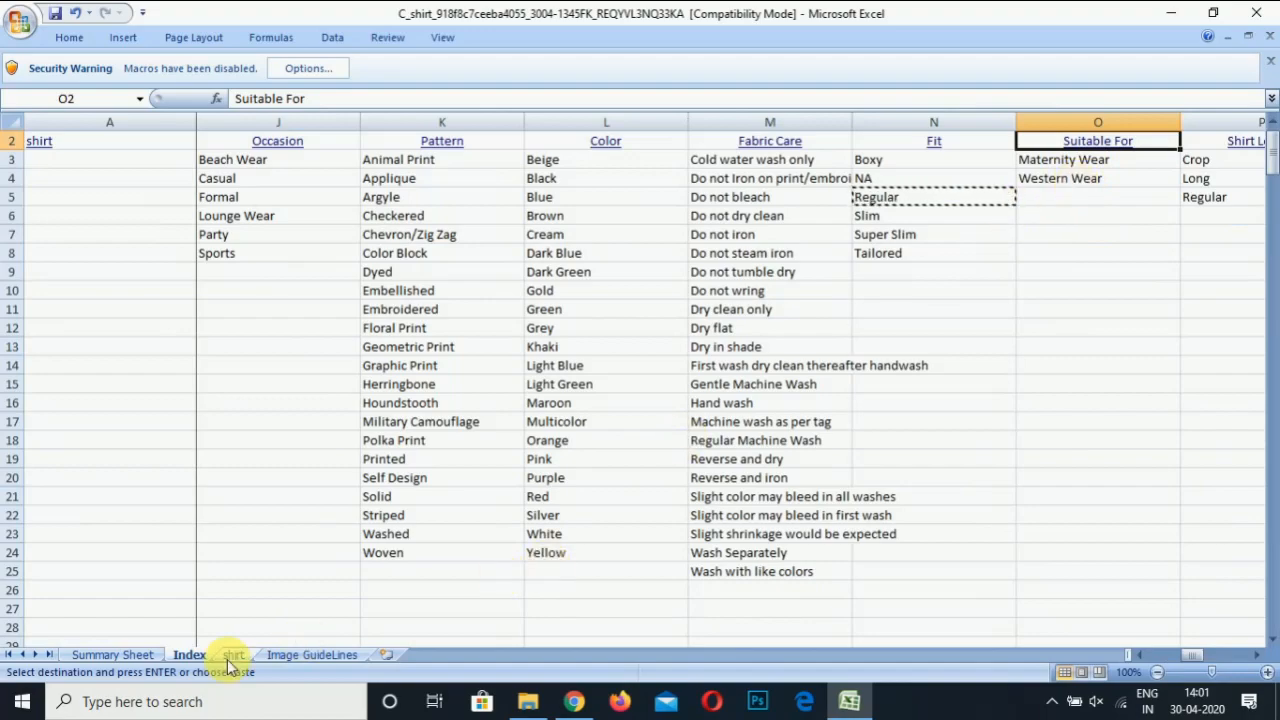
left_click(1092, 179)
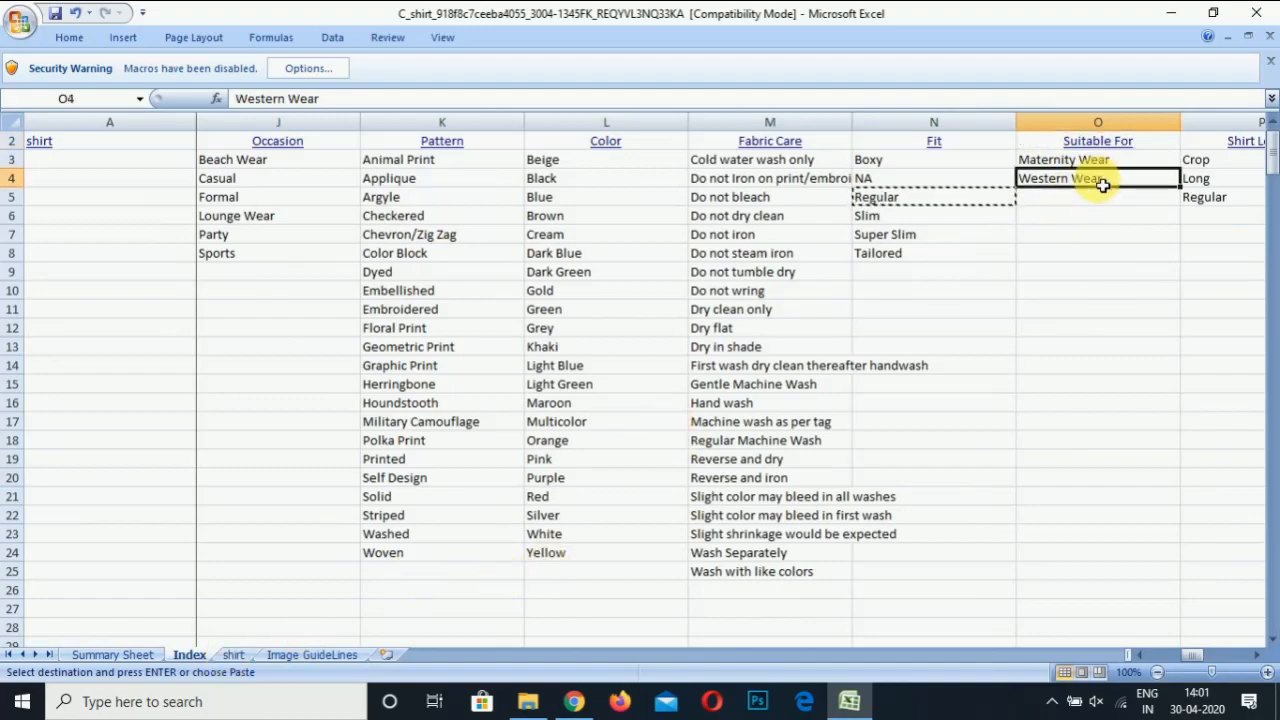
left_click(234, 654)
left_click(1073, 424)
type("Western Wear")
key("Return")
type("Western Wear")
key("Return")
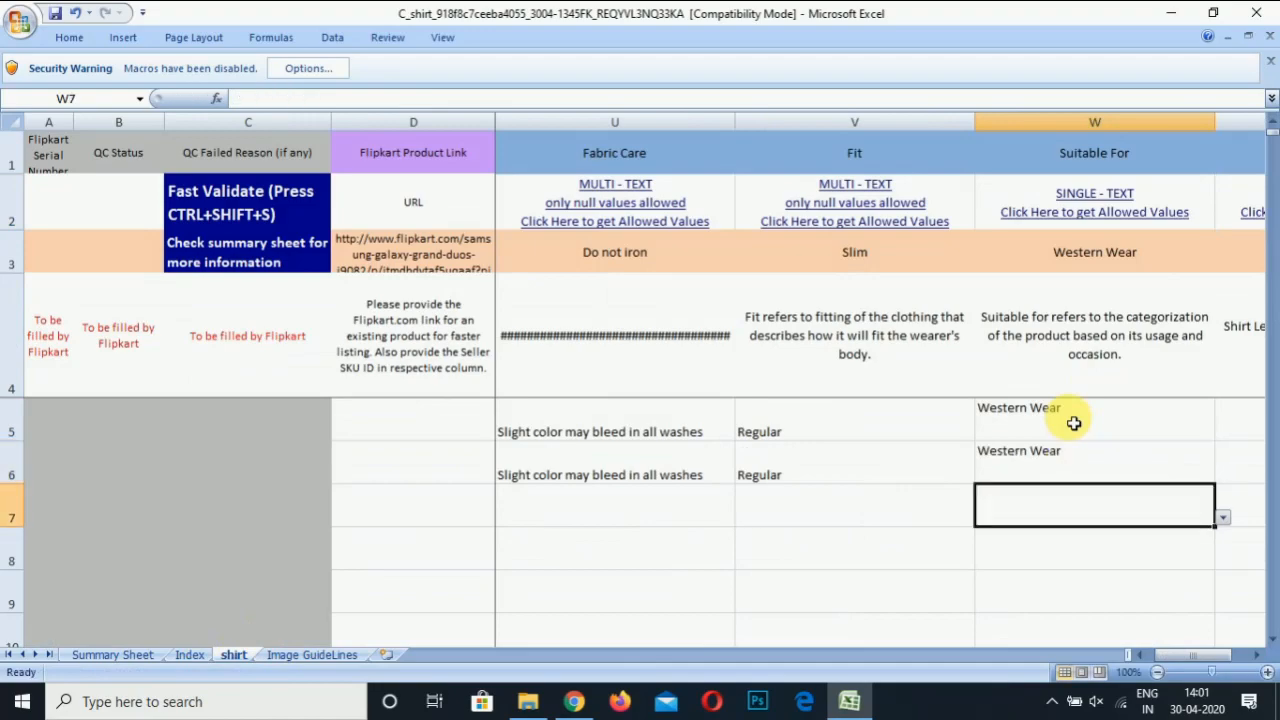
key("Right")
Choose Long as Shirt Length for both rows from the X5 and X6 dropdowns
key("Up")
key("Up")
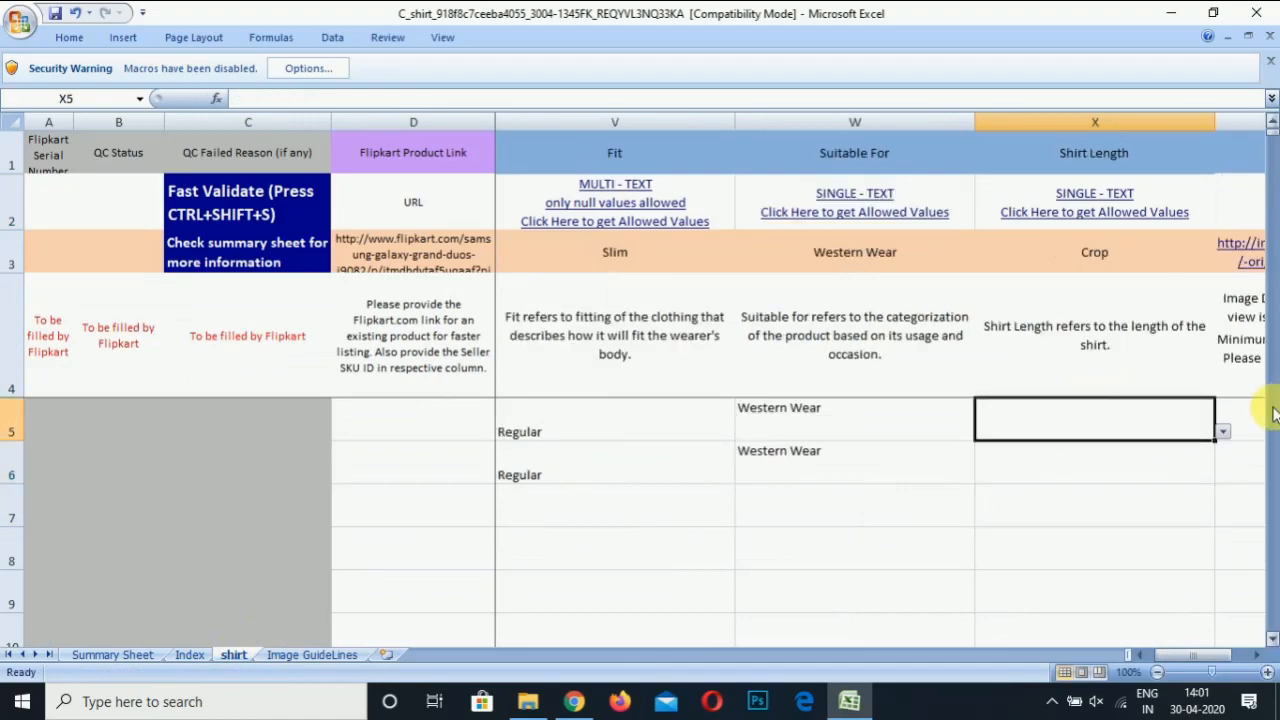
left_click(1224, 433)
left_click(1130, 448)
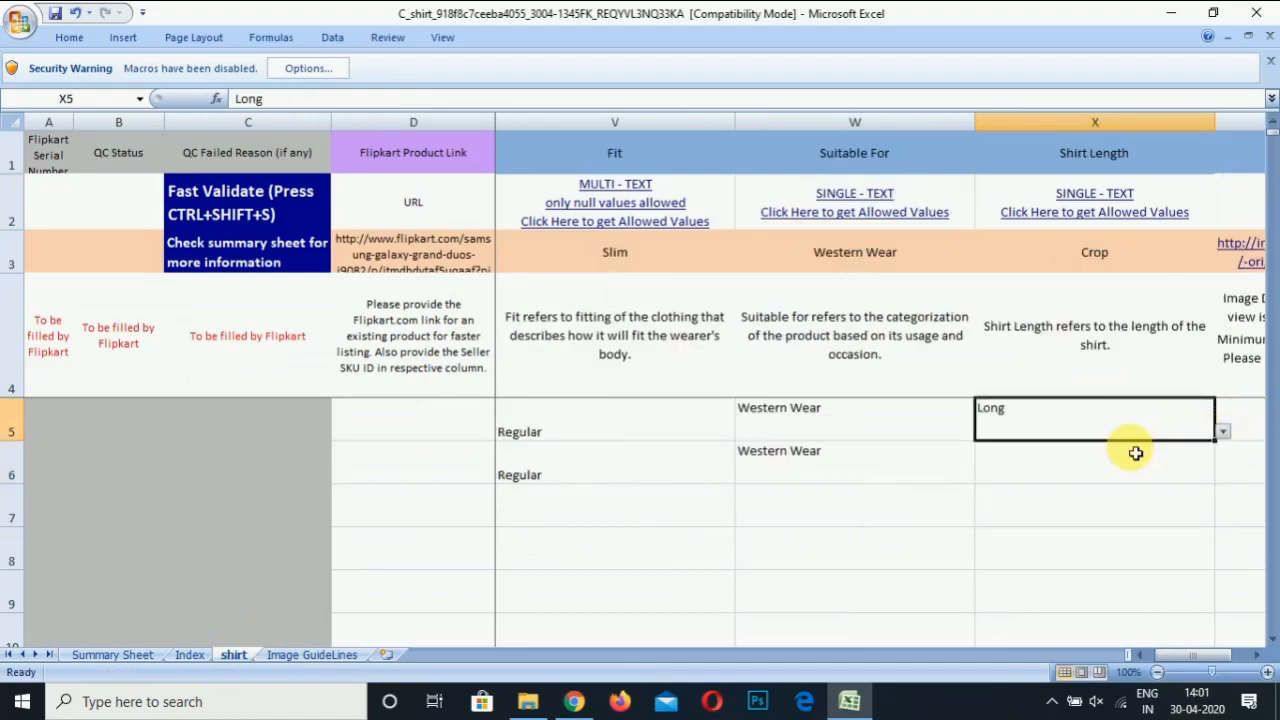
left_click(1157, 455)
left_click(1224, 475)
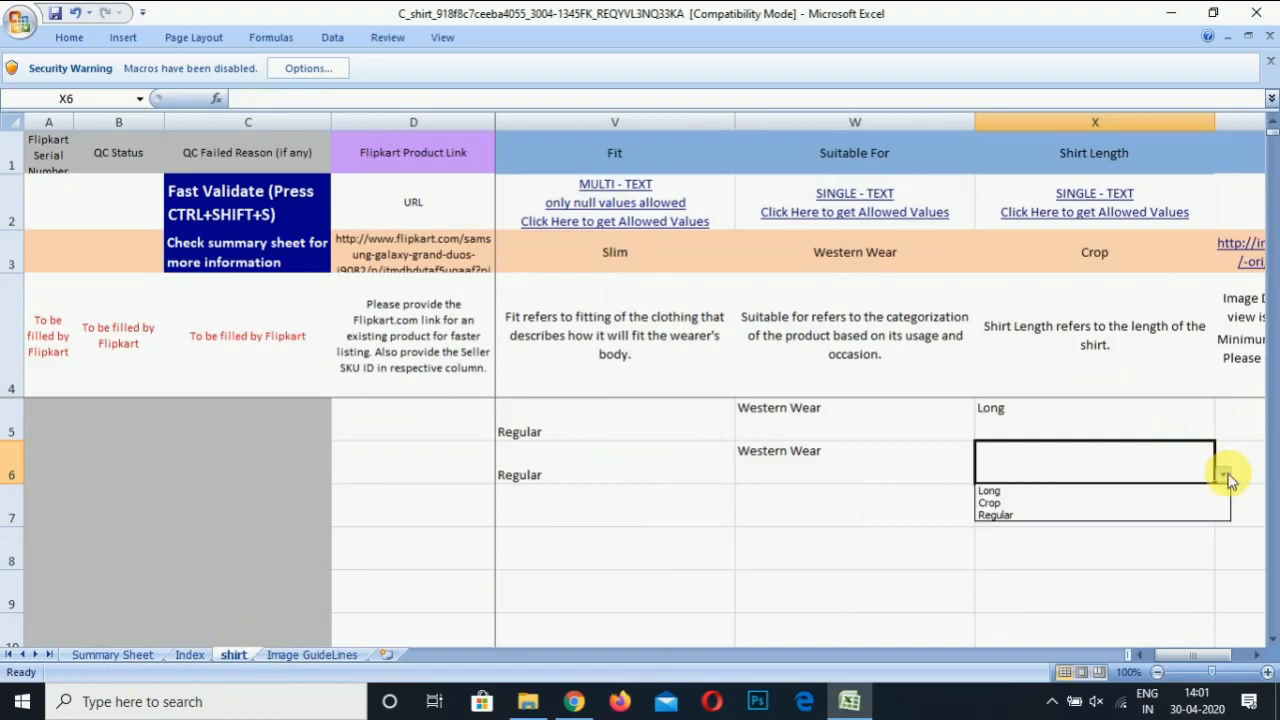
left_click(1128, 491)
left_click(1137, 520)
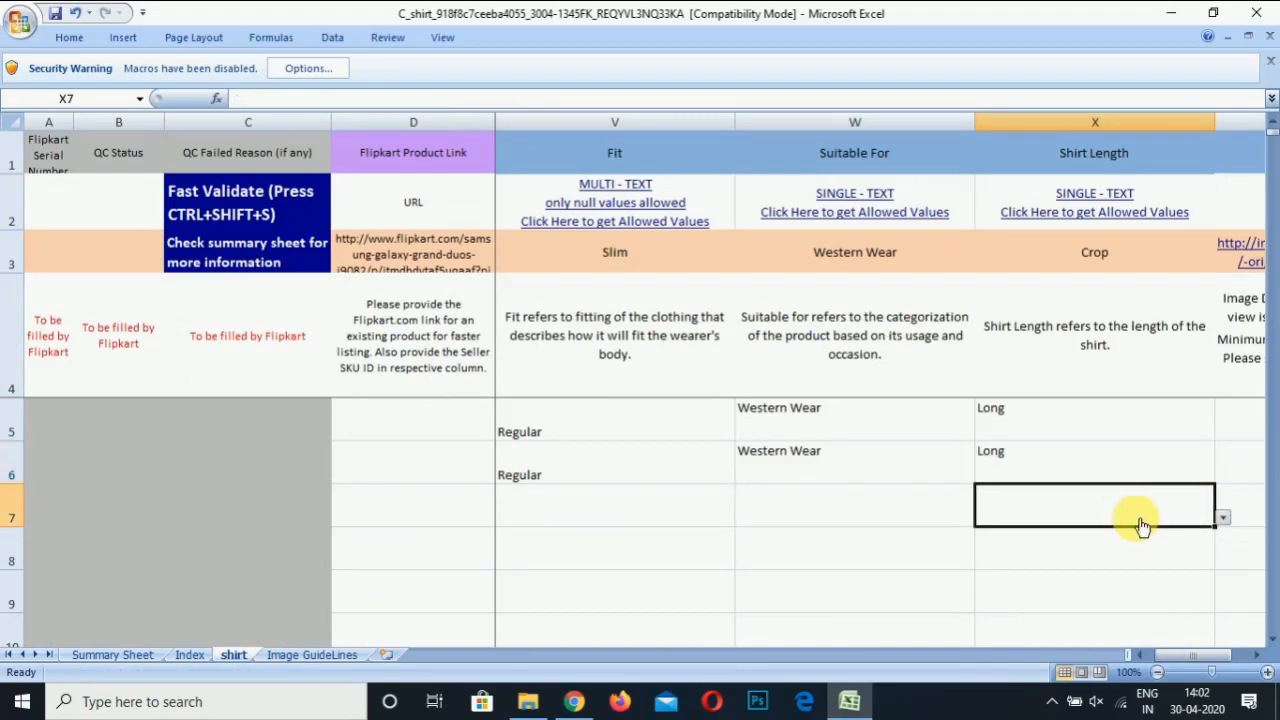
key("Tab")
key("Up")
key("Up")
key("Right")
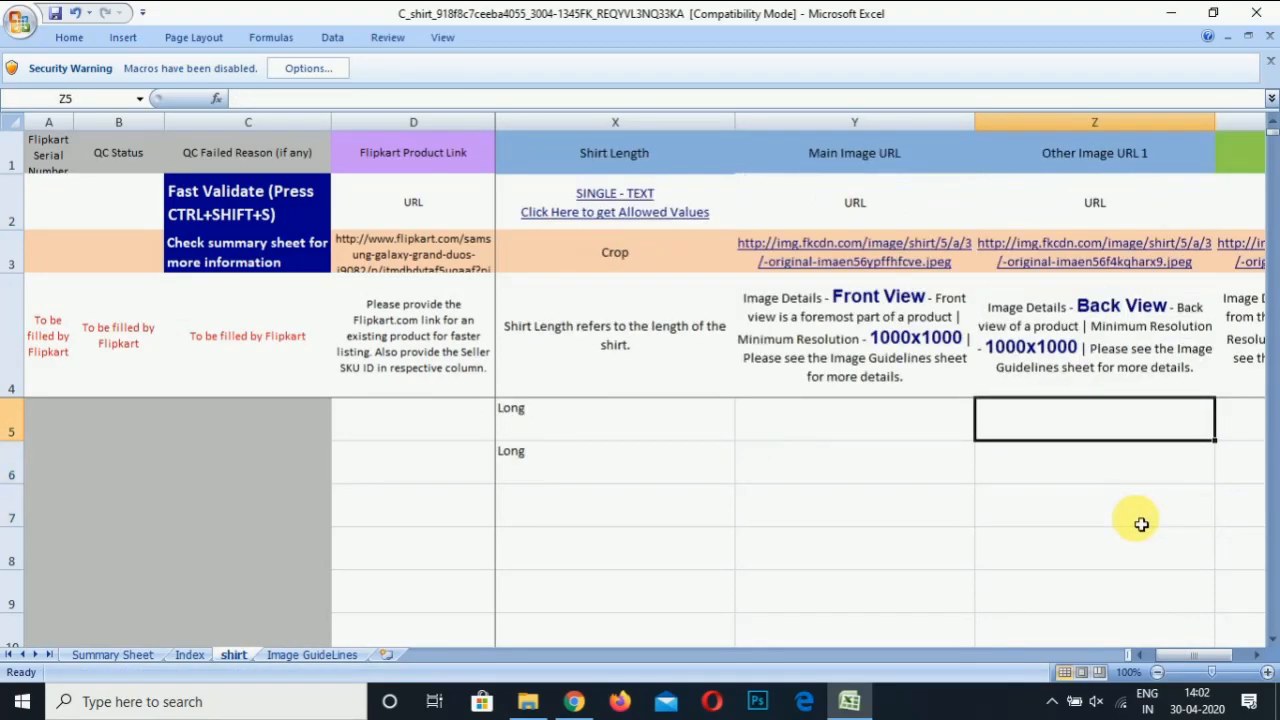
Switch from the Excel workbook to the Flipkart Seller Dashboard in Chrome from the taskbar
key("Left")
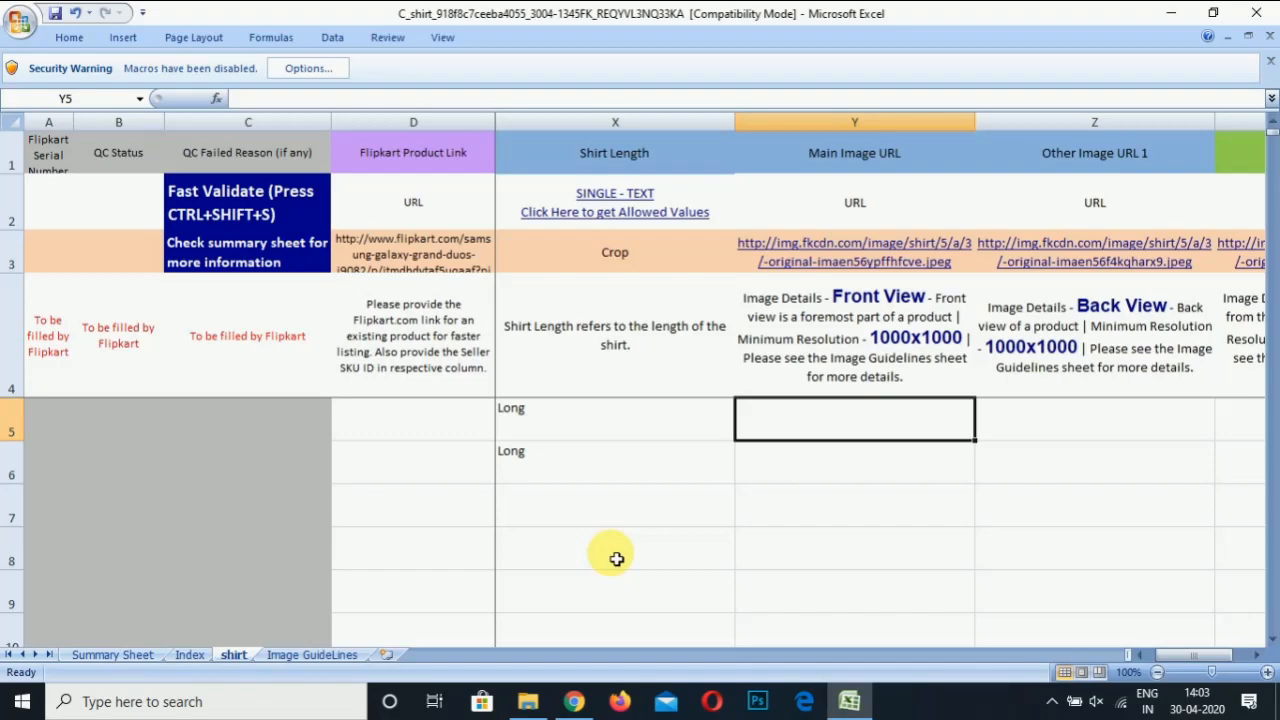
left_click(594, 630)
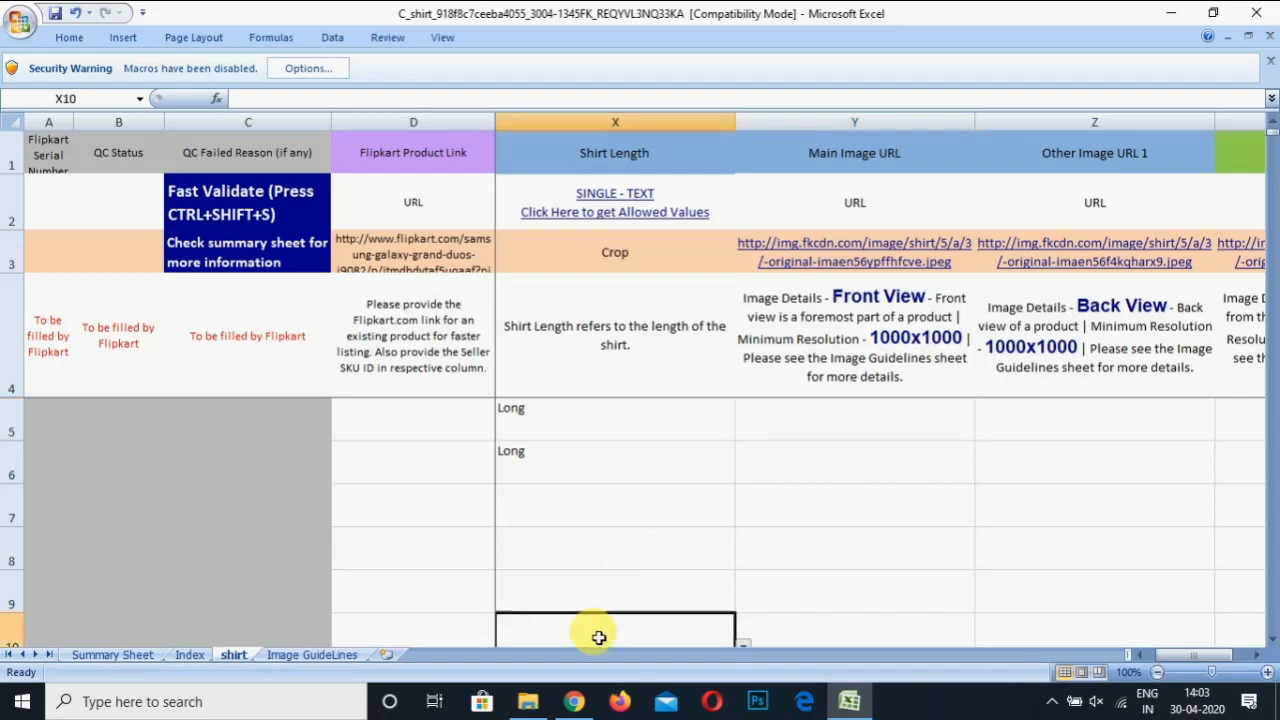
left_click(577, 703)
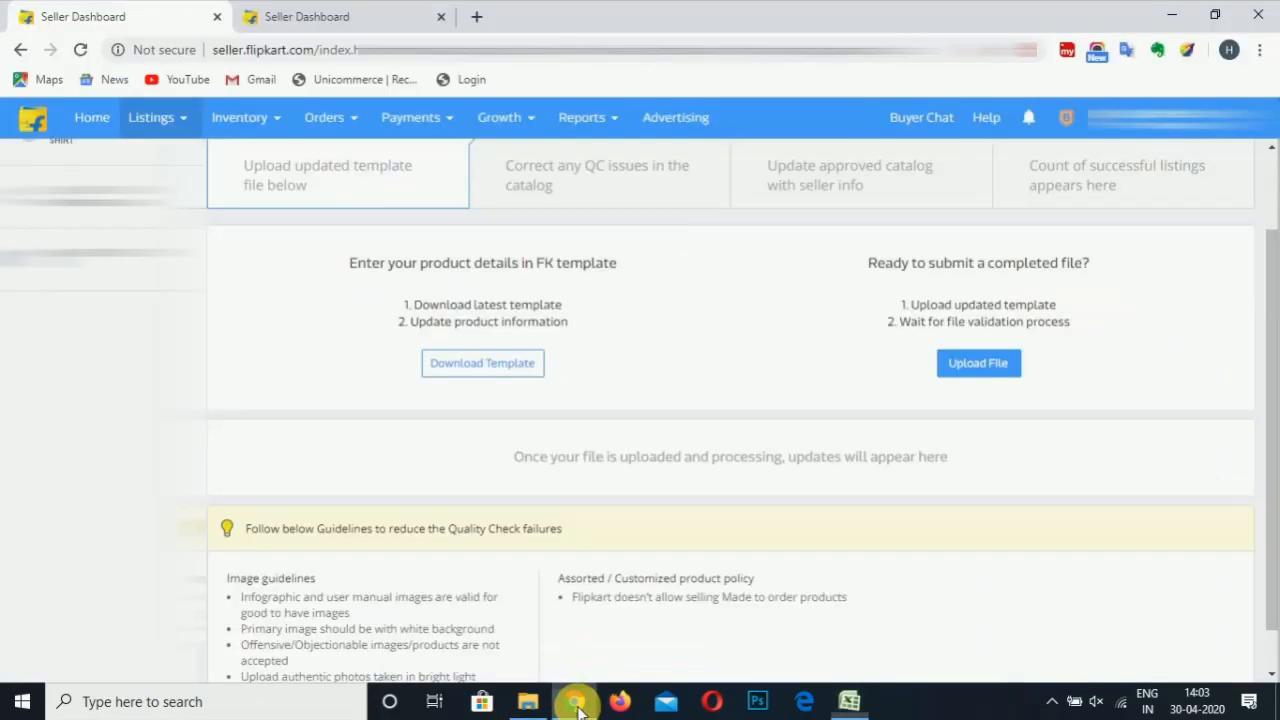
Go to dropbox.com in a new Chrome tab
left_click(479, 17)
type("dr")
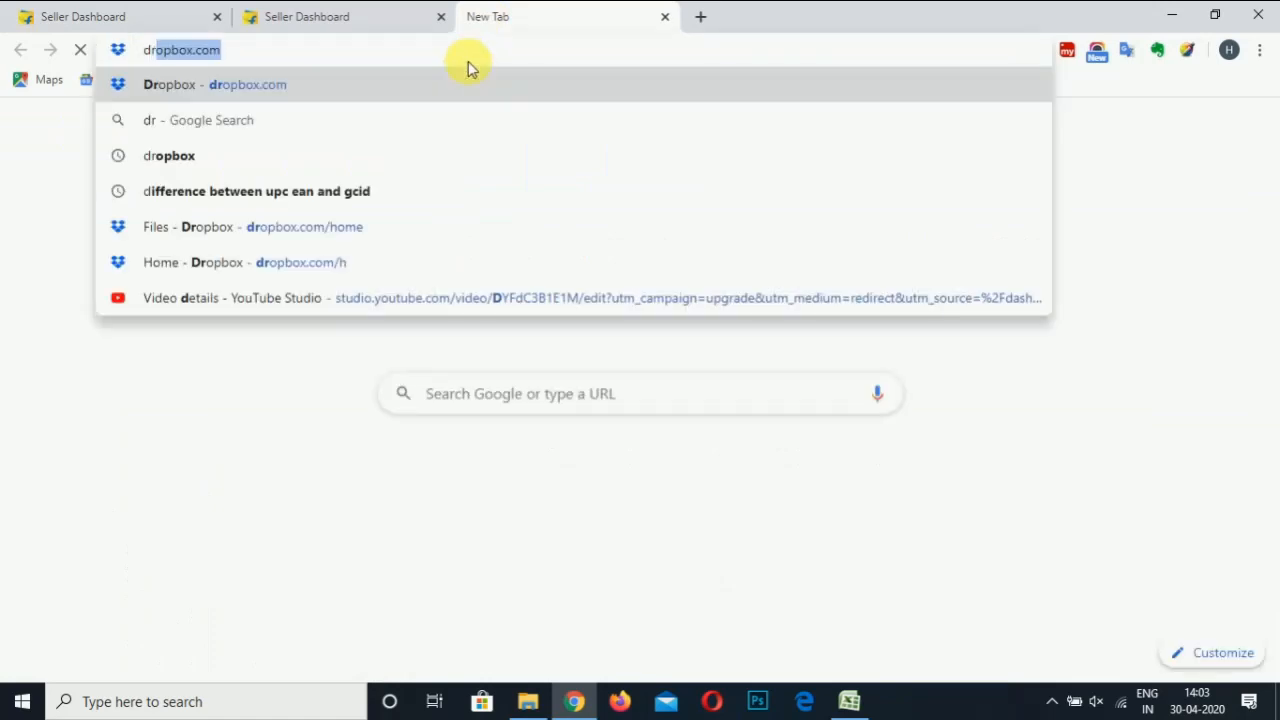
type("opbox.com")
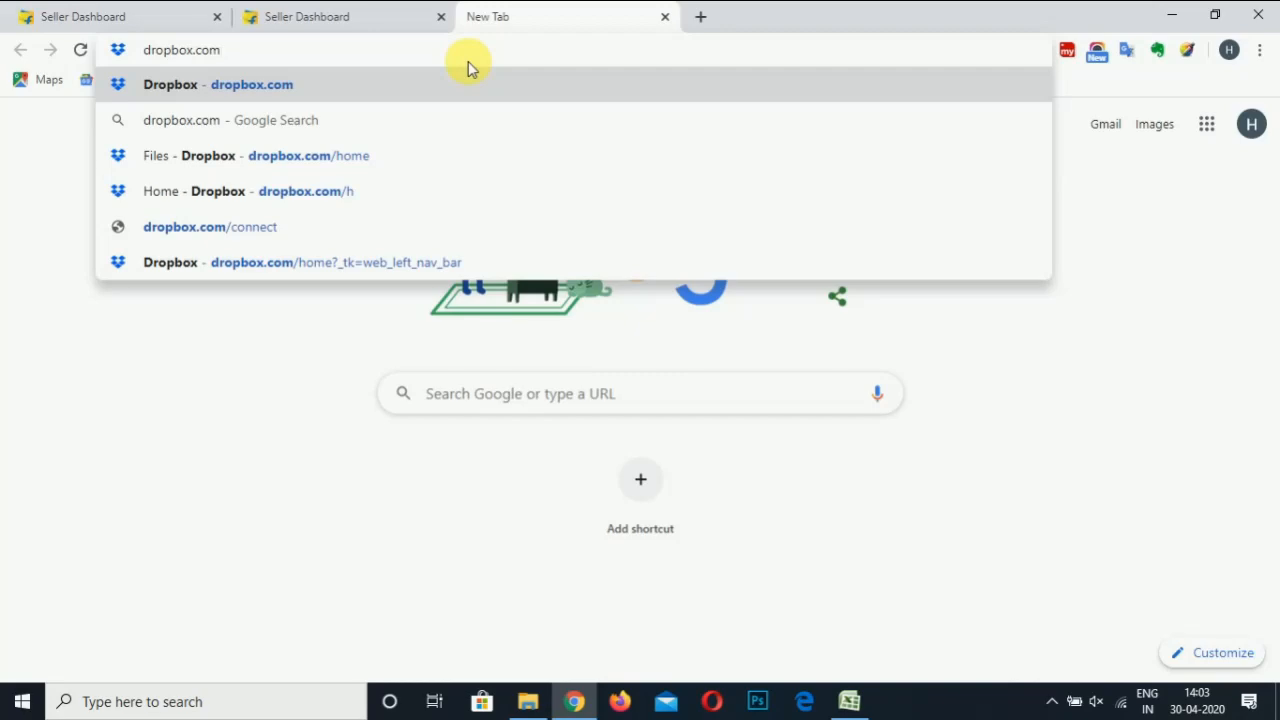
key("Return")
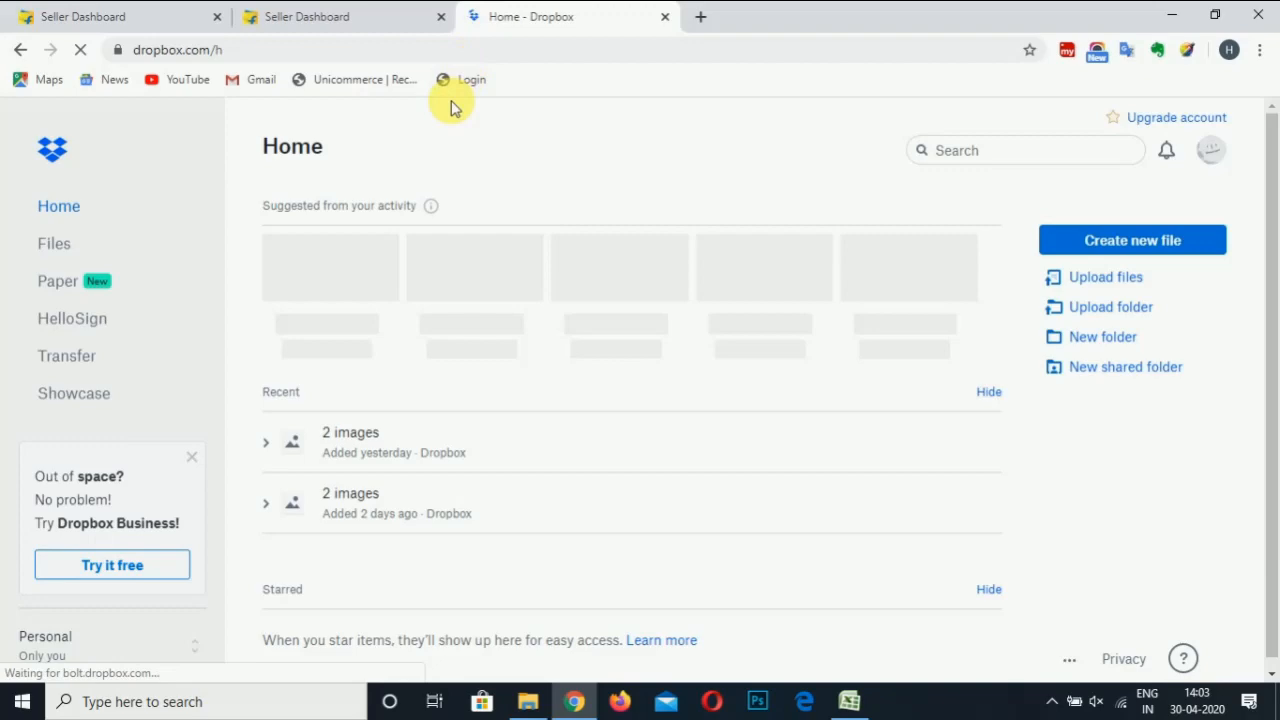
Copy the Dropbox view link for casual_shirt_image.jpg and paste it into Excel cell Y5
left_click(60, 240)
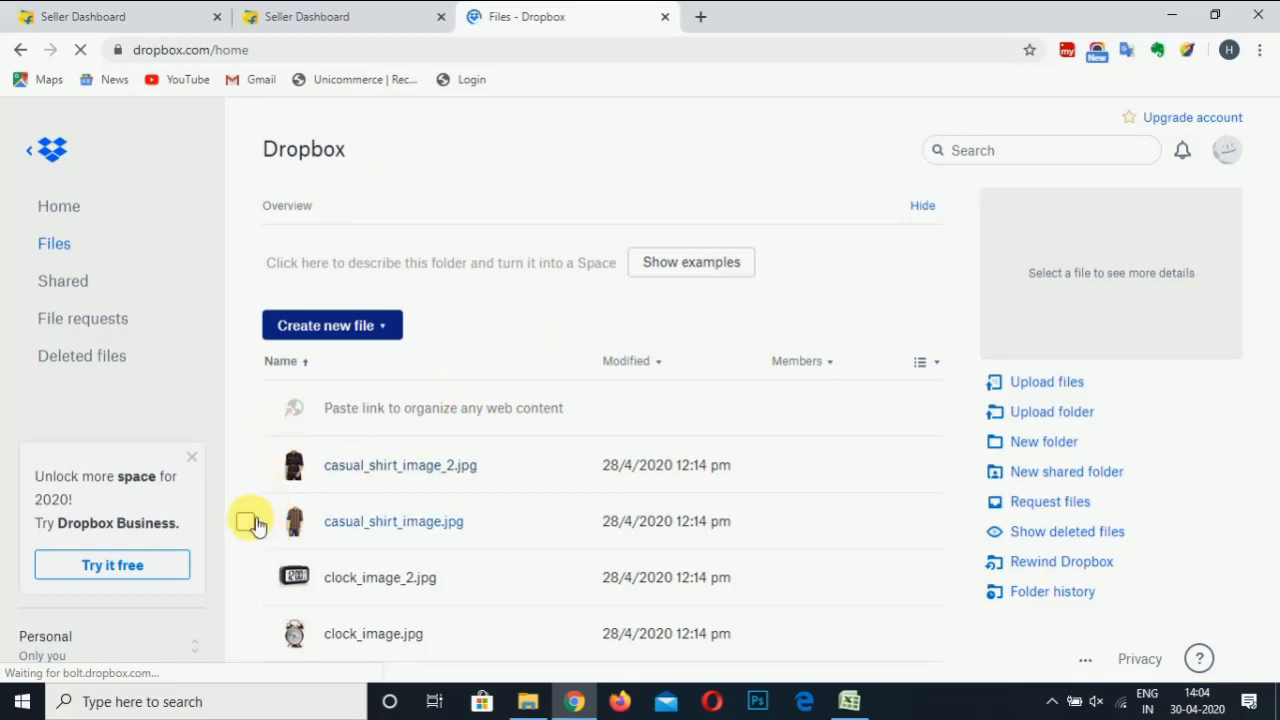
left_click(246, 521)
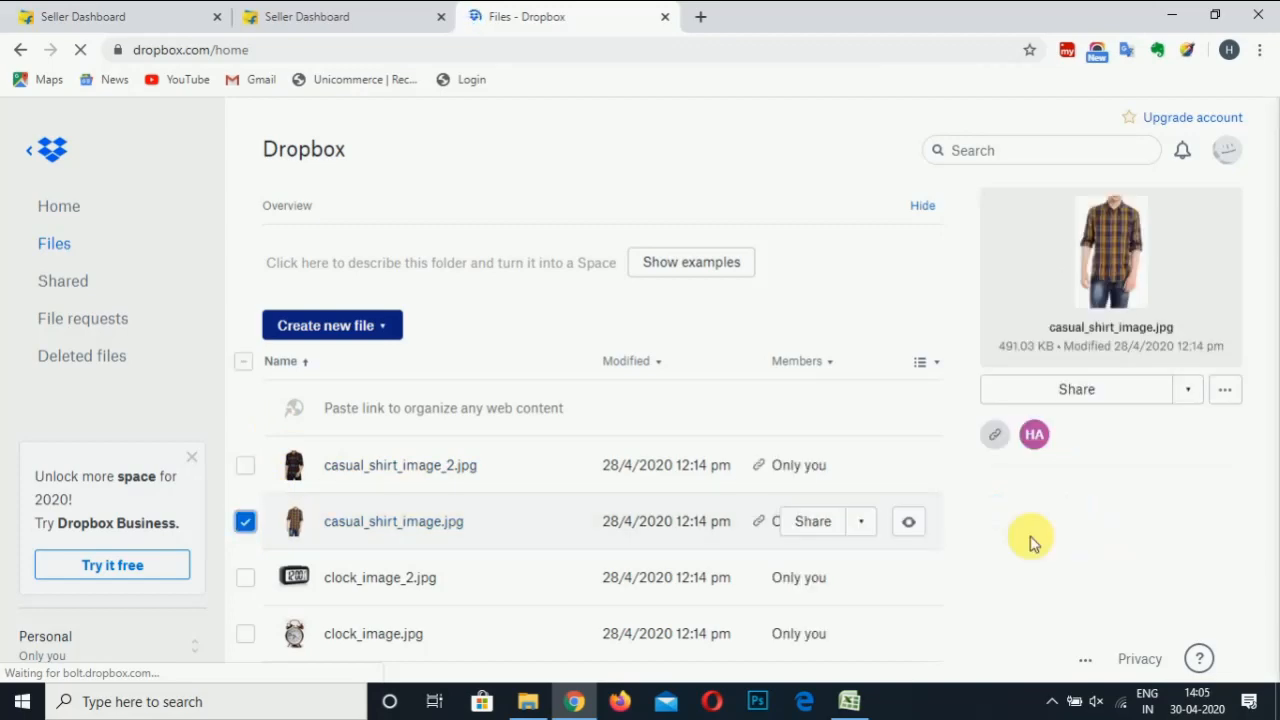
left_click(1112, 392)
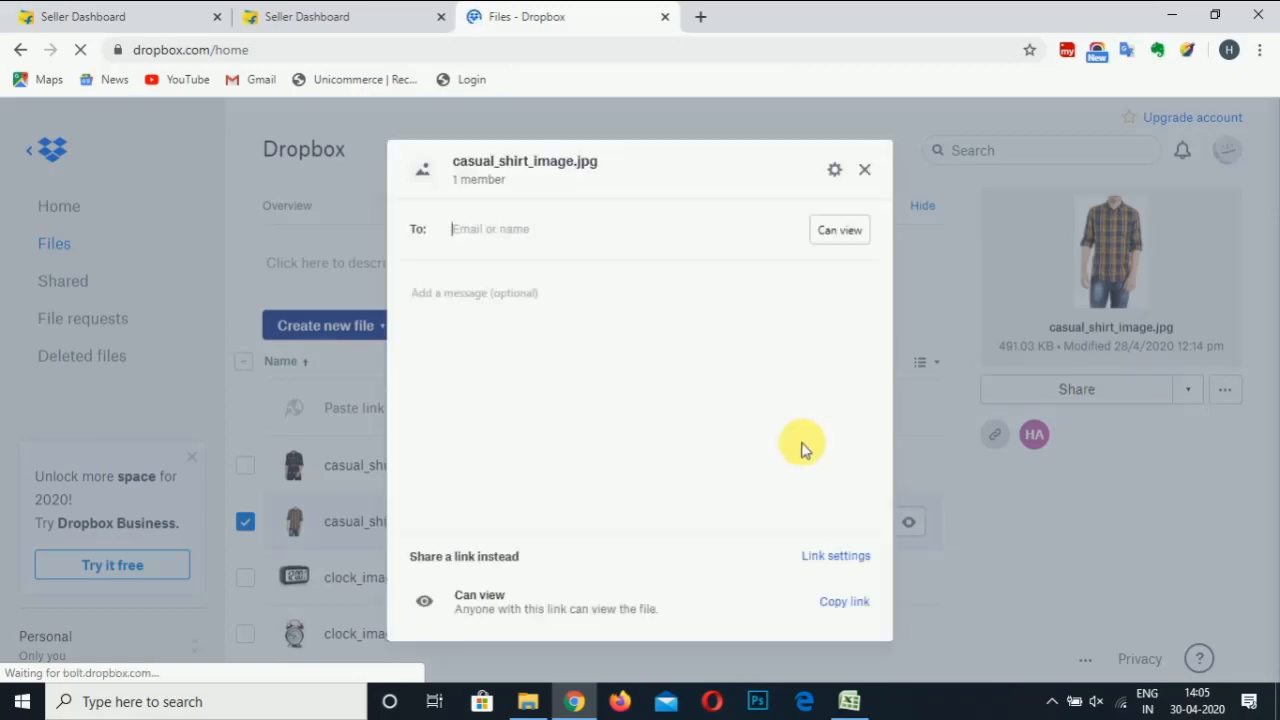
left_click(857, 605)
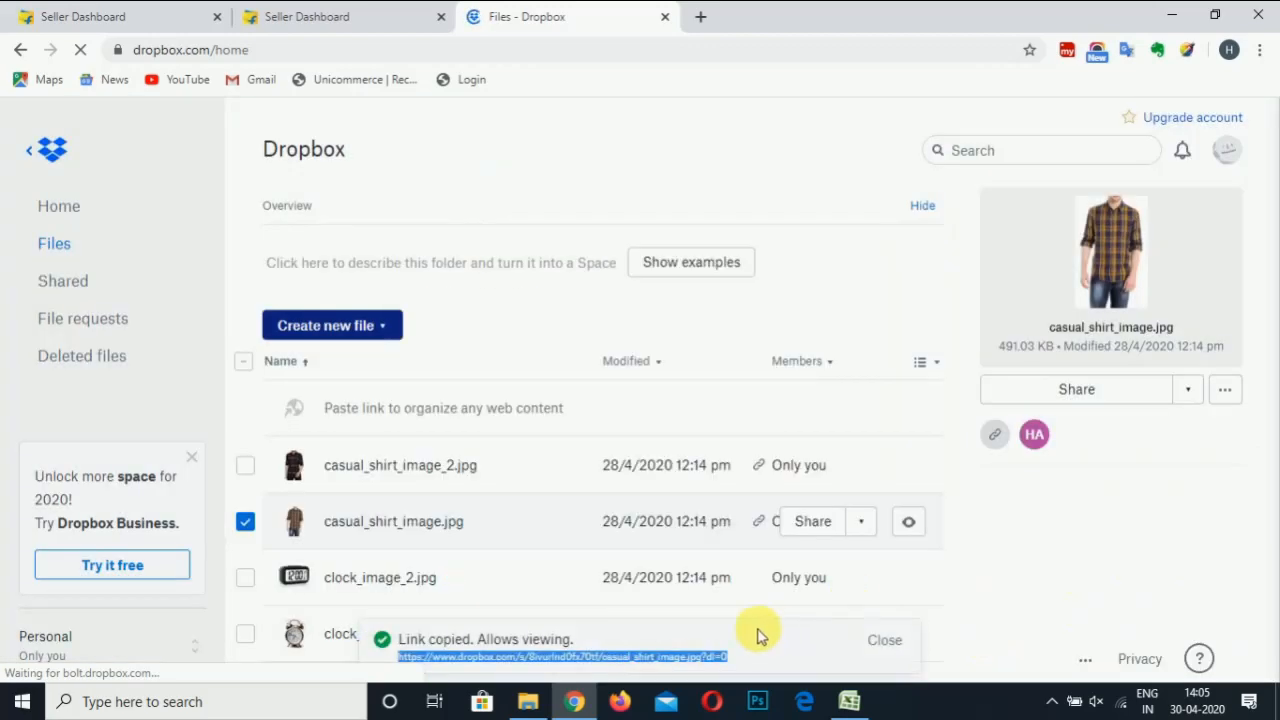
left_click(849, 701)
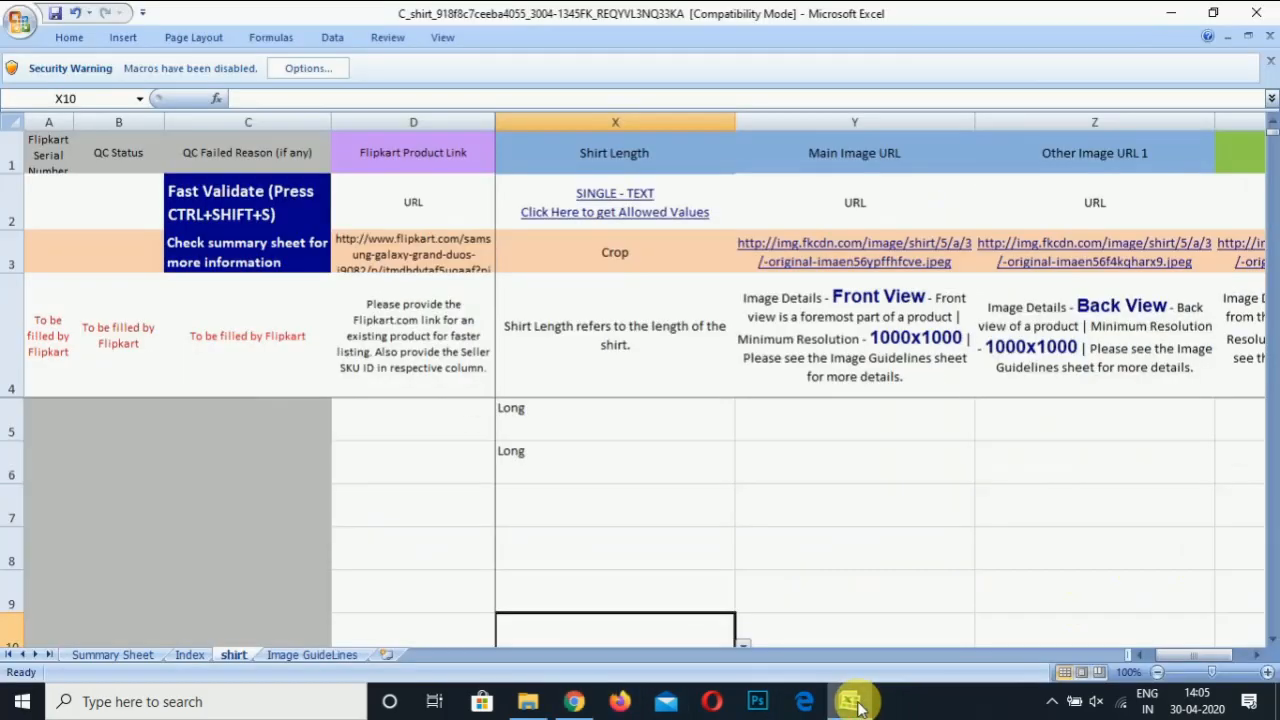
left_click(851, 418)
key("ctrl+v")
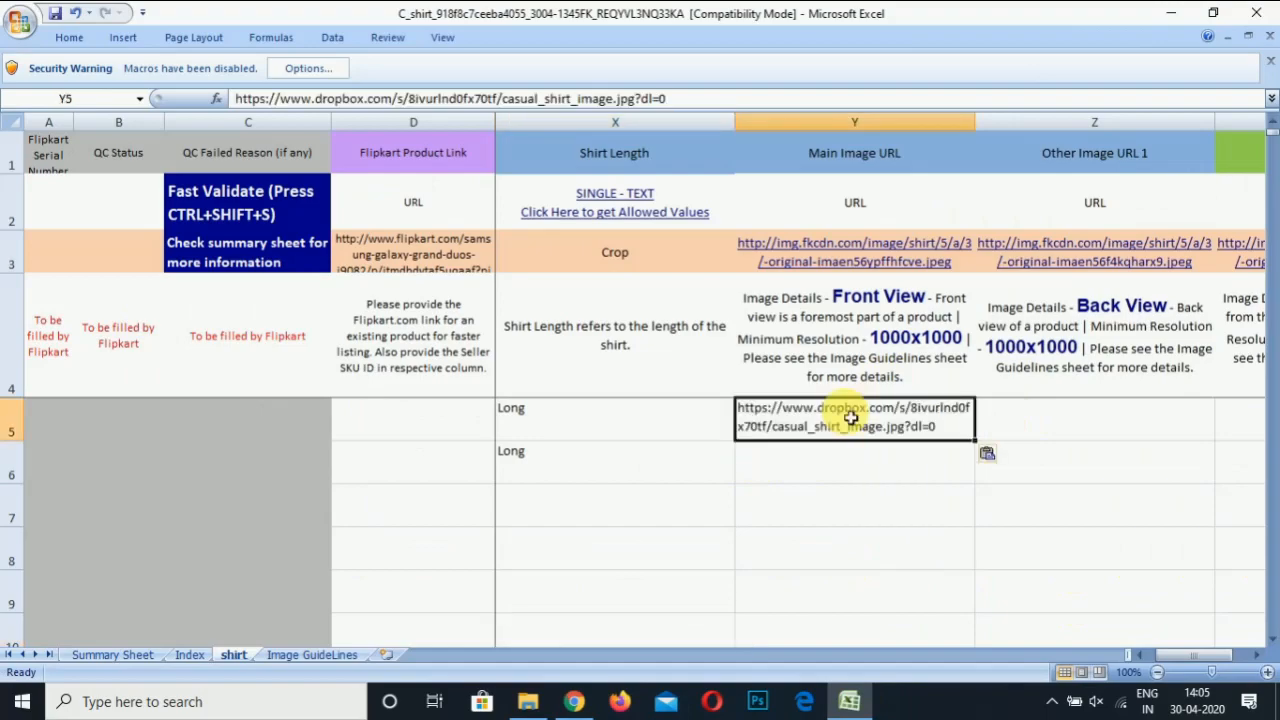
left_click(572, 702)
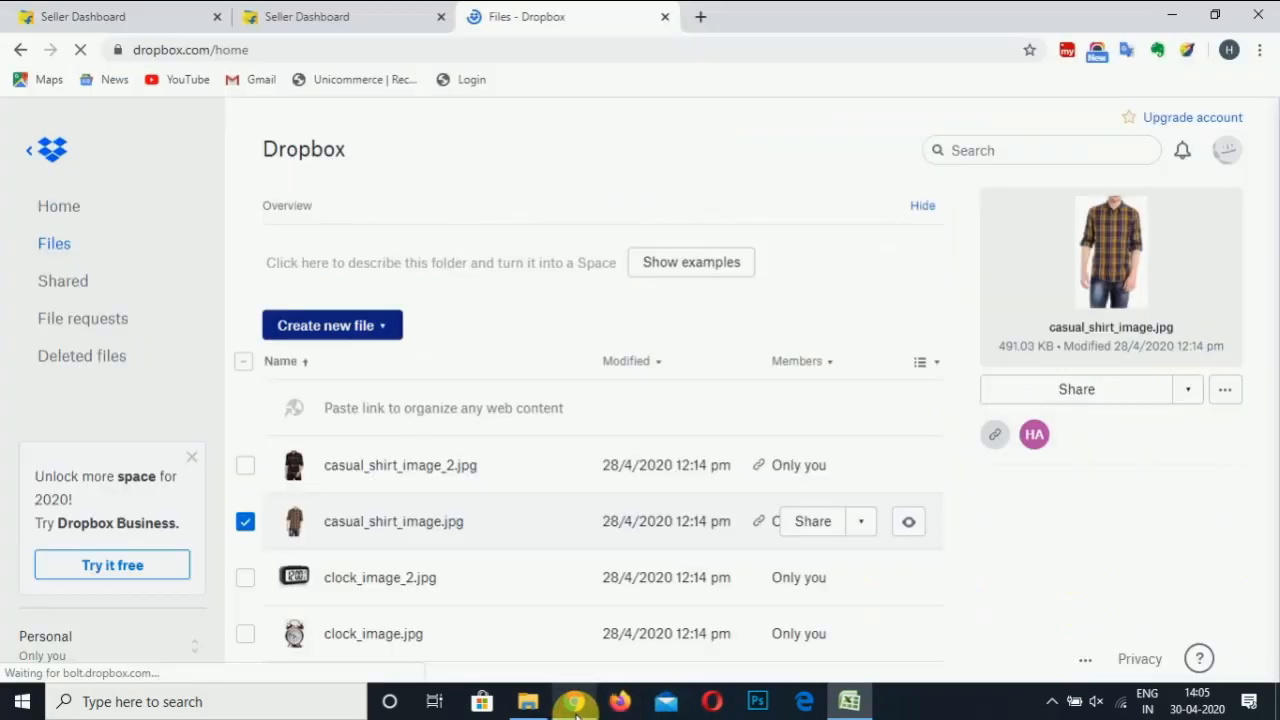
Select only casual_shirt_image_2.jpg in Dropbox and copy its share link
left_click(245, 465)
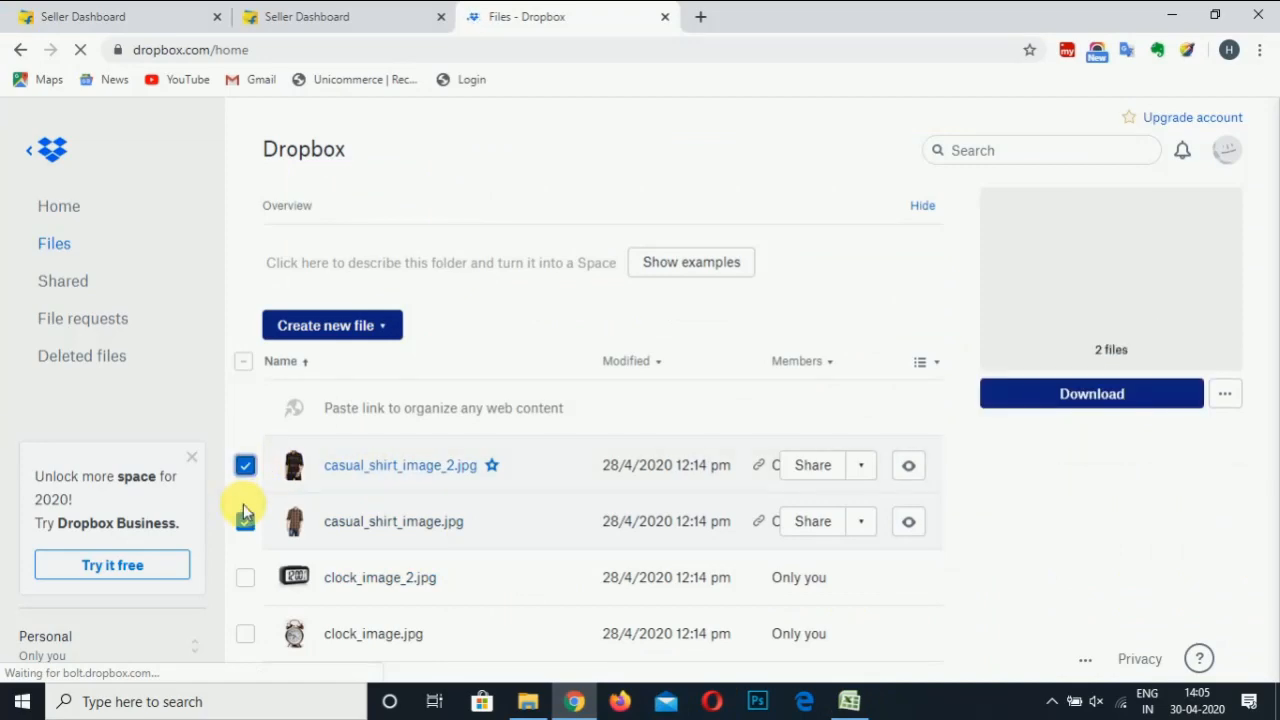
left_click(245, 522)
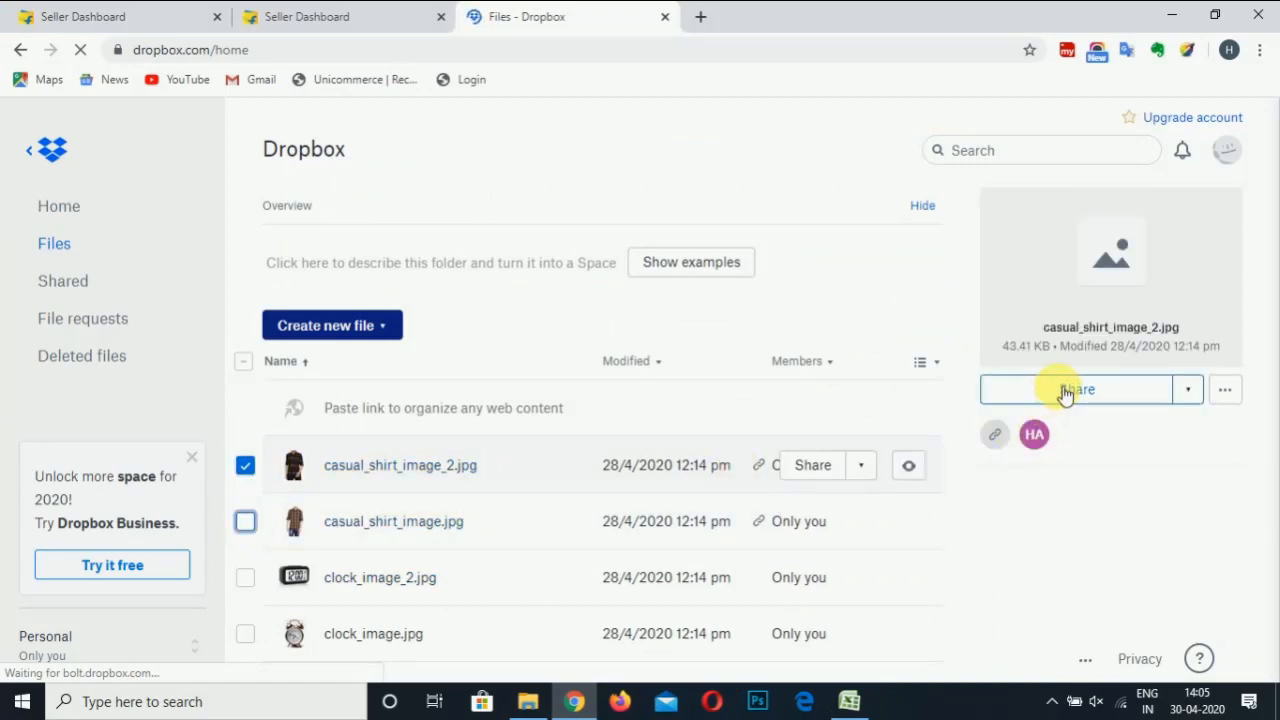
left_click(1060, 389)
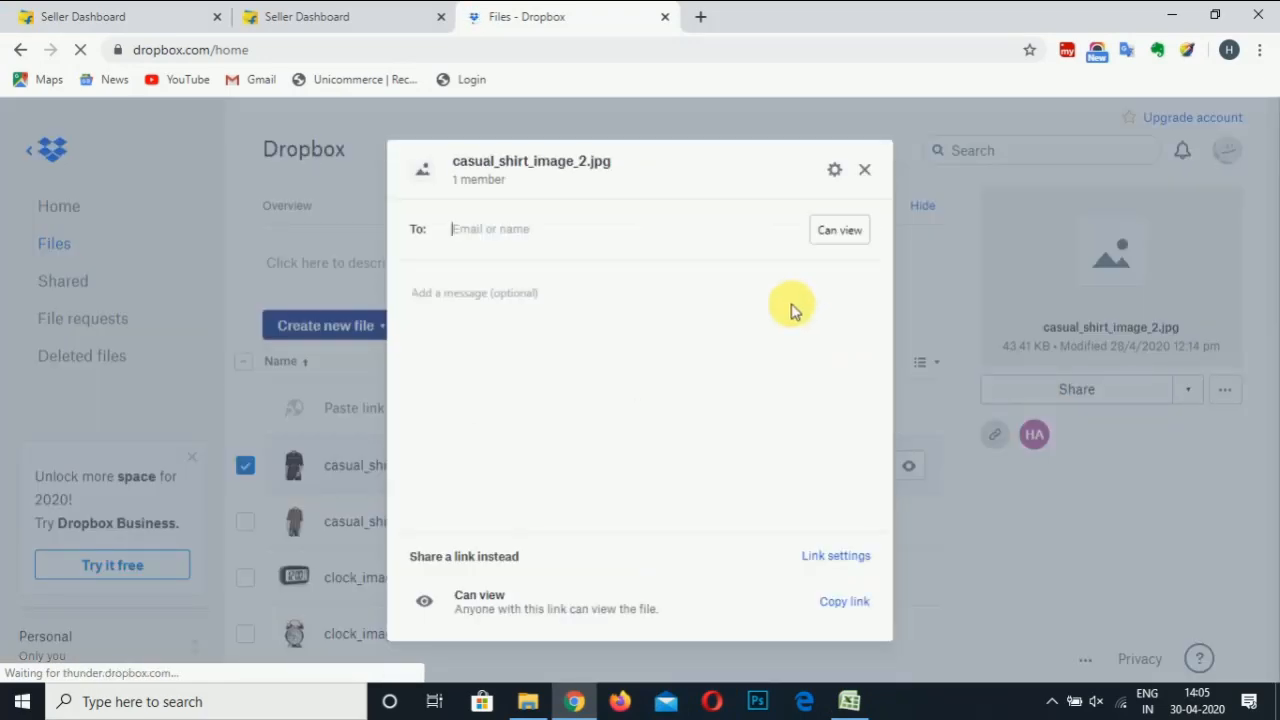
left_click(845, 604)
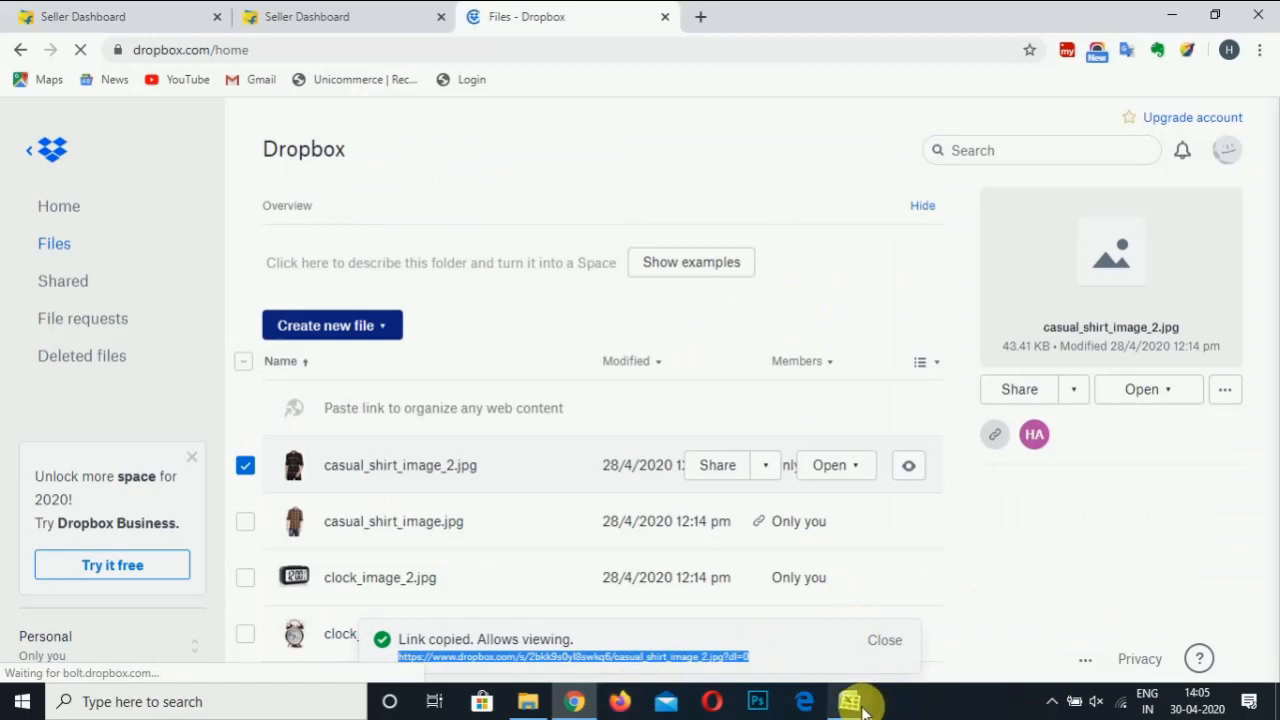
left_click(849, 701)
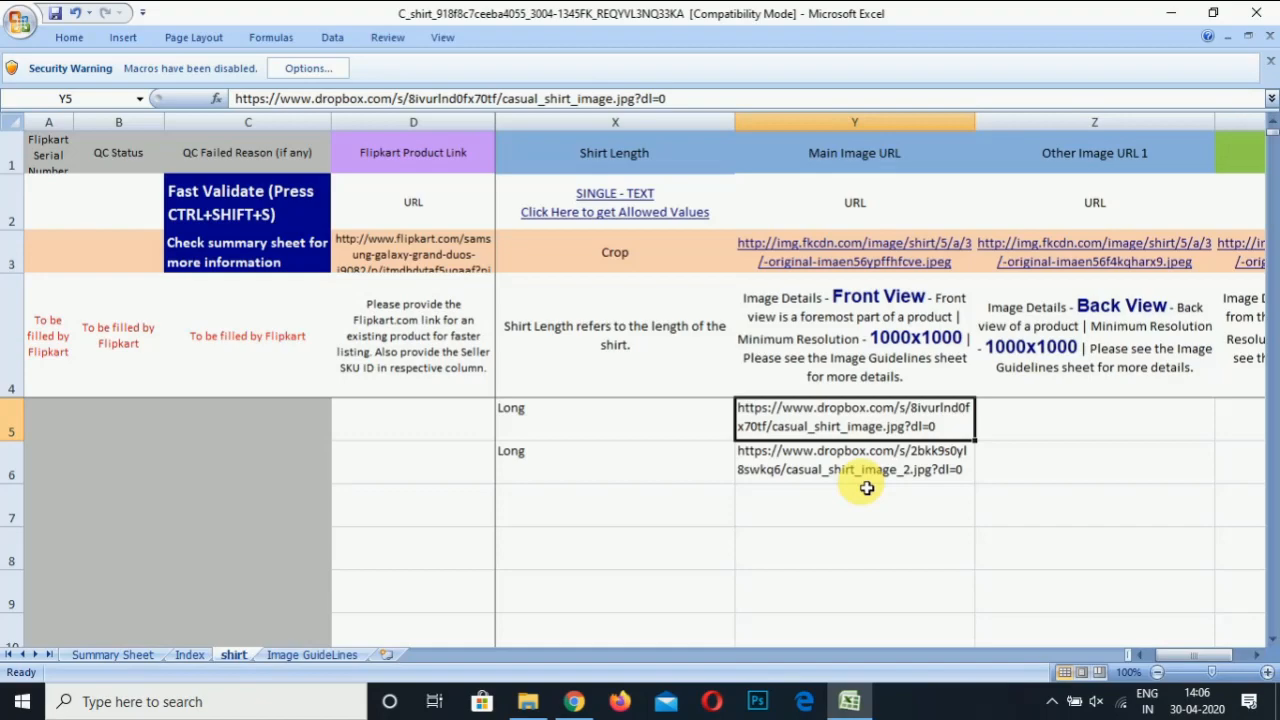
Copy the casual_shirt_image.jpg link from Y5 into Other Image URL 1 cells Z5 and Z6
key("ctrl+c")
key("Right")
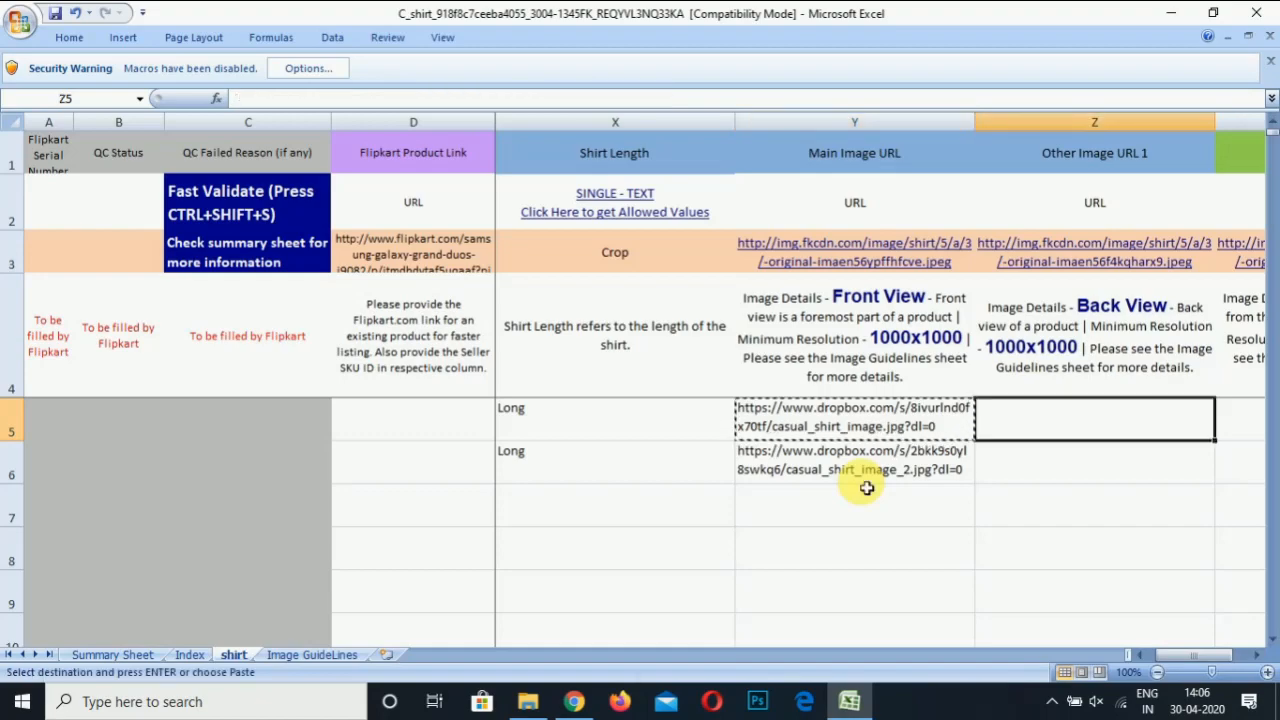
key("ctrl+v")
key("Down")
key("ctrl+v")
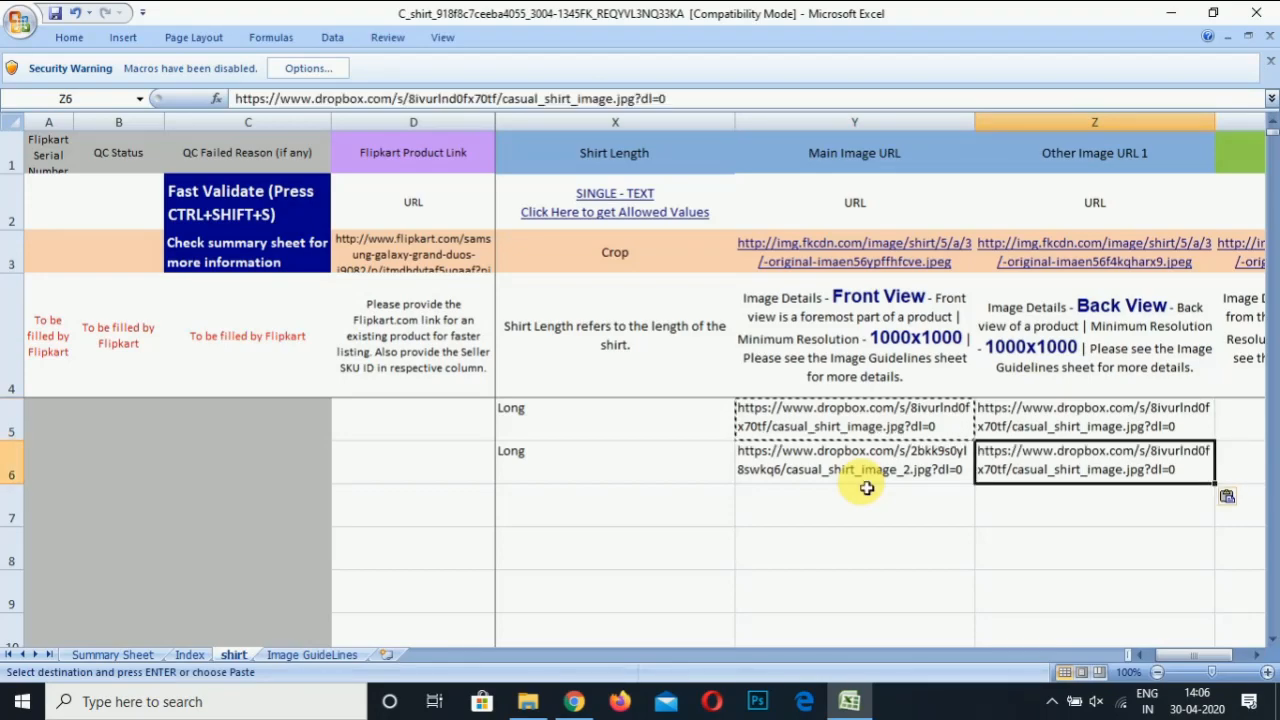
key("Right")
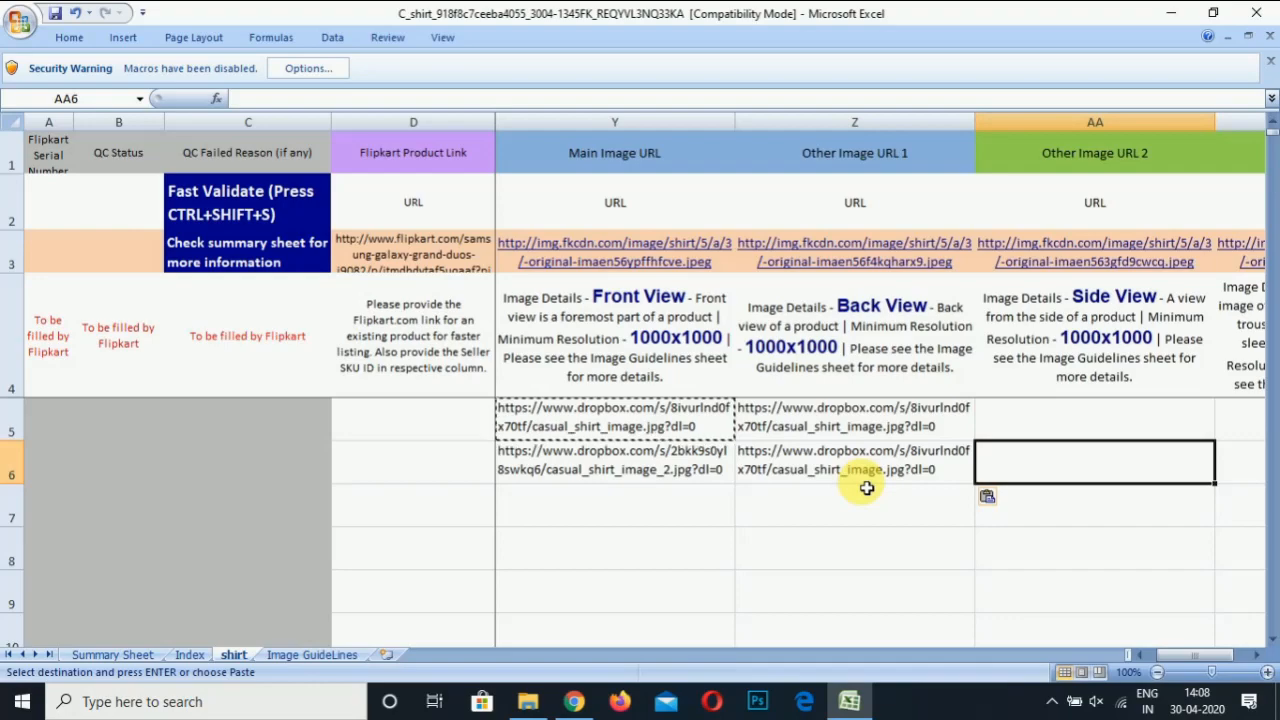
key("Up")
Check the Other Image URL, Main Palette Image, Brand Fit, Model Name and EAN/UPC columns
key("Right")
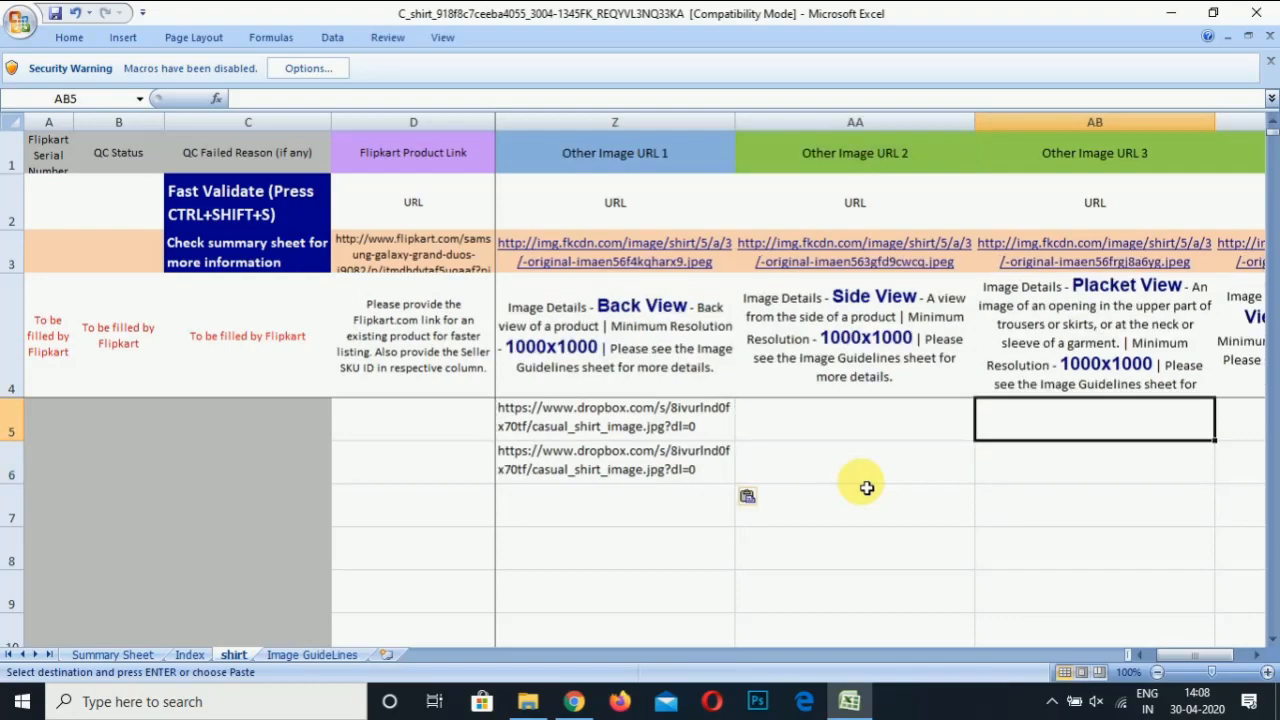
key("Left")
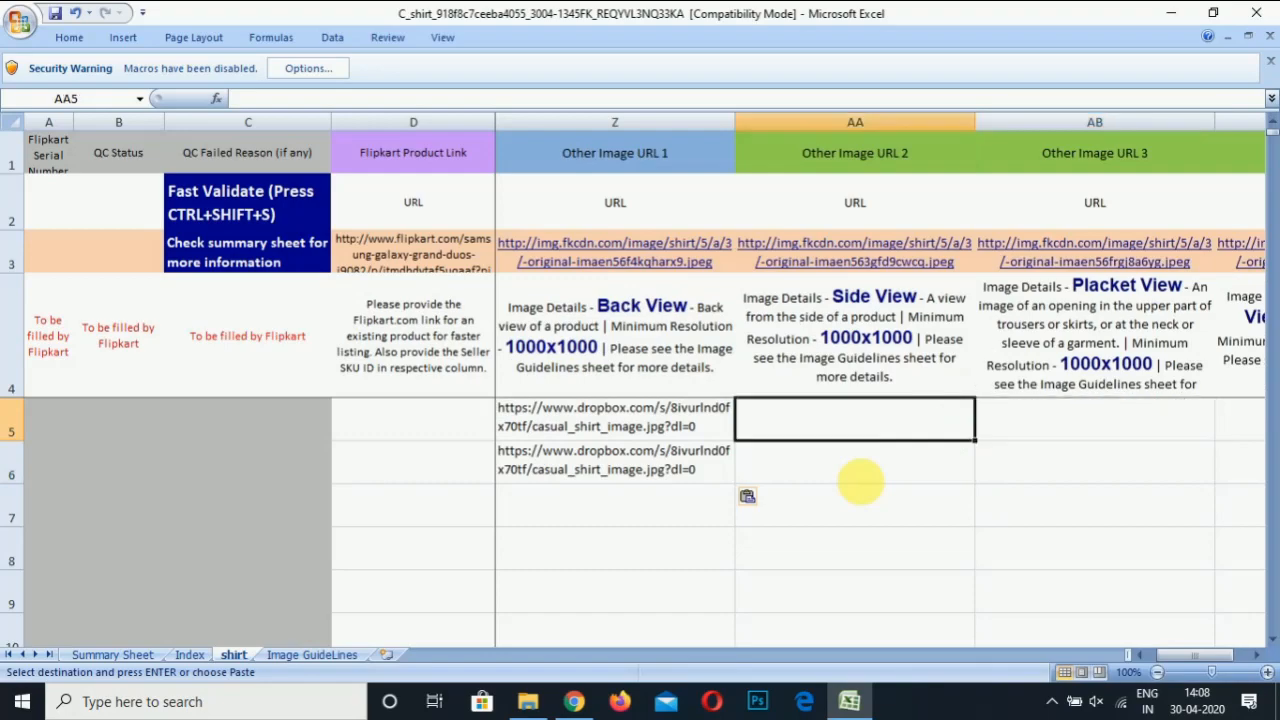
key("Right")
key("Right")
key("Right")
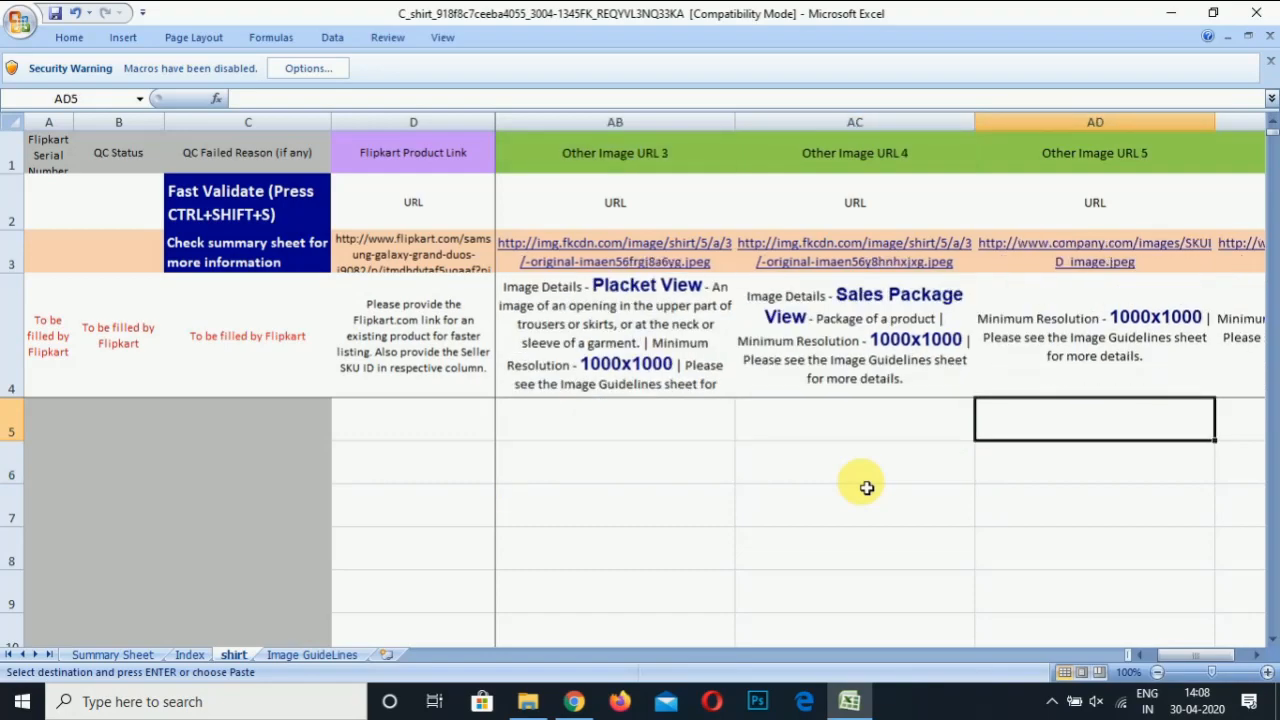
key("Left")
key("Left")
key("Left")
key("Left")
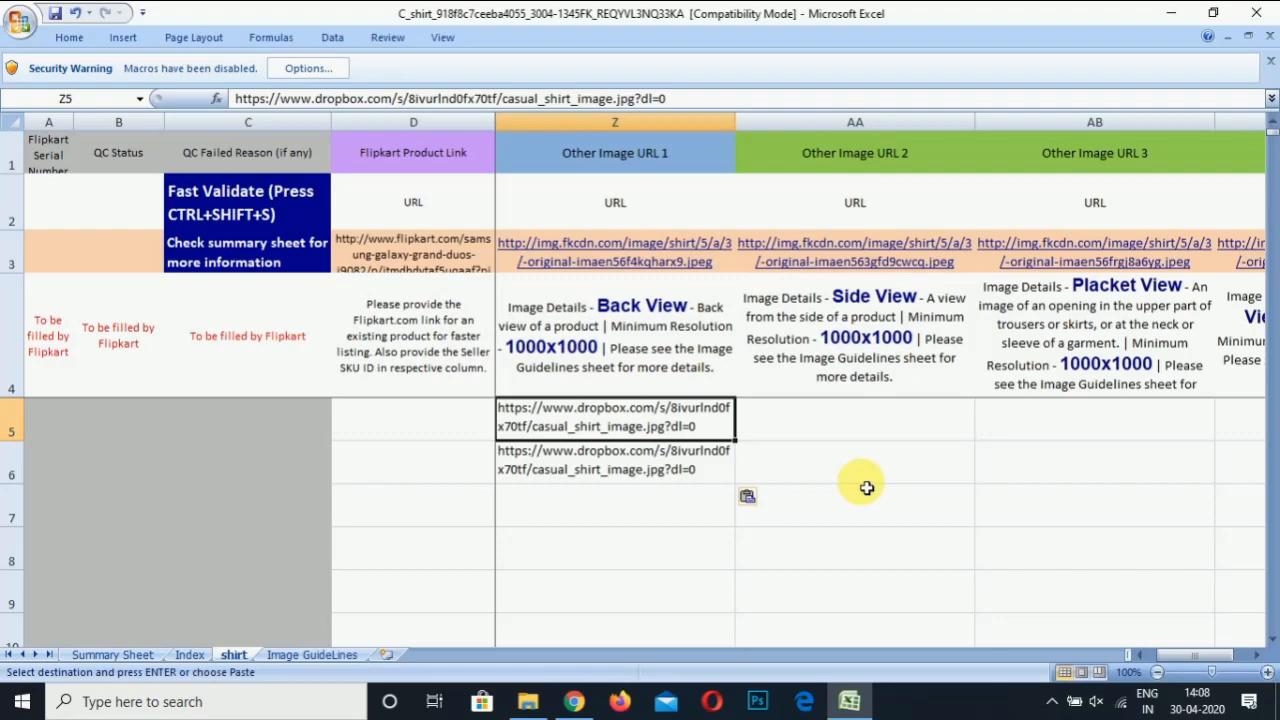
key("Right")
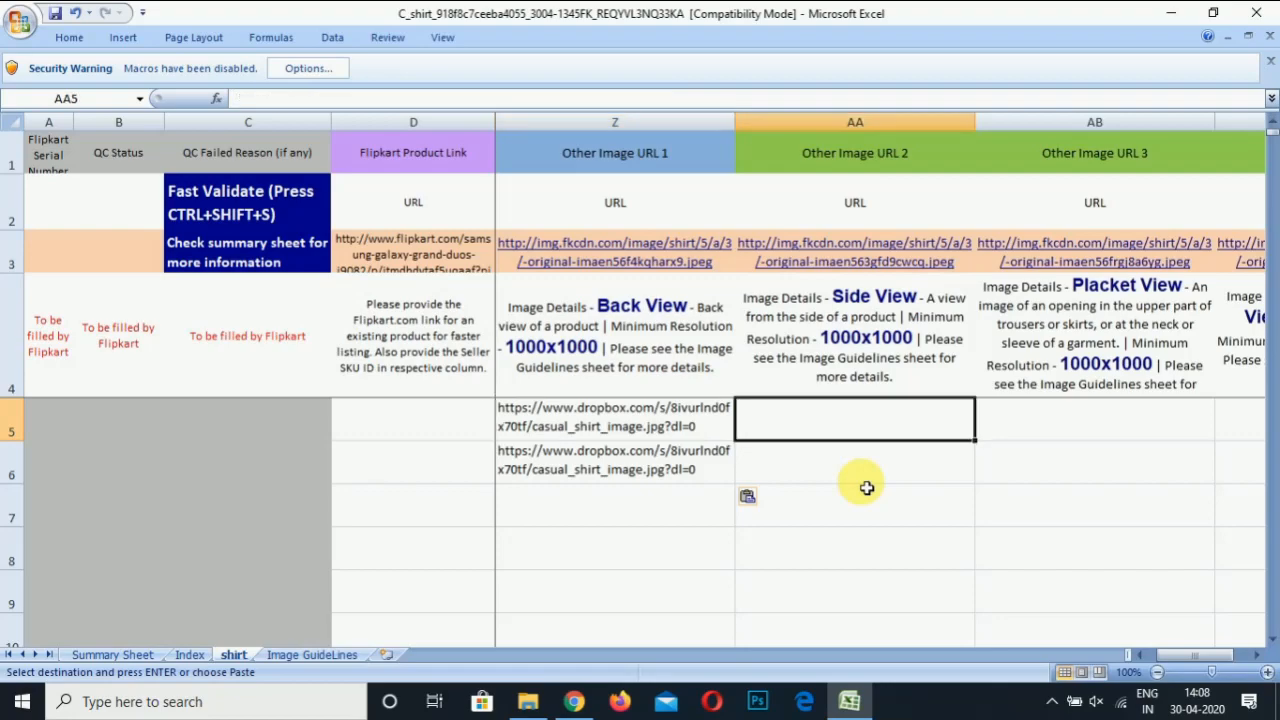
key("Right")
key("Right")
key("Right")
key("Right")
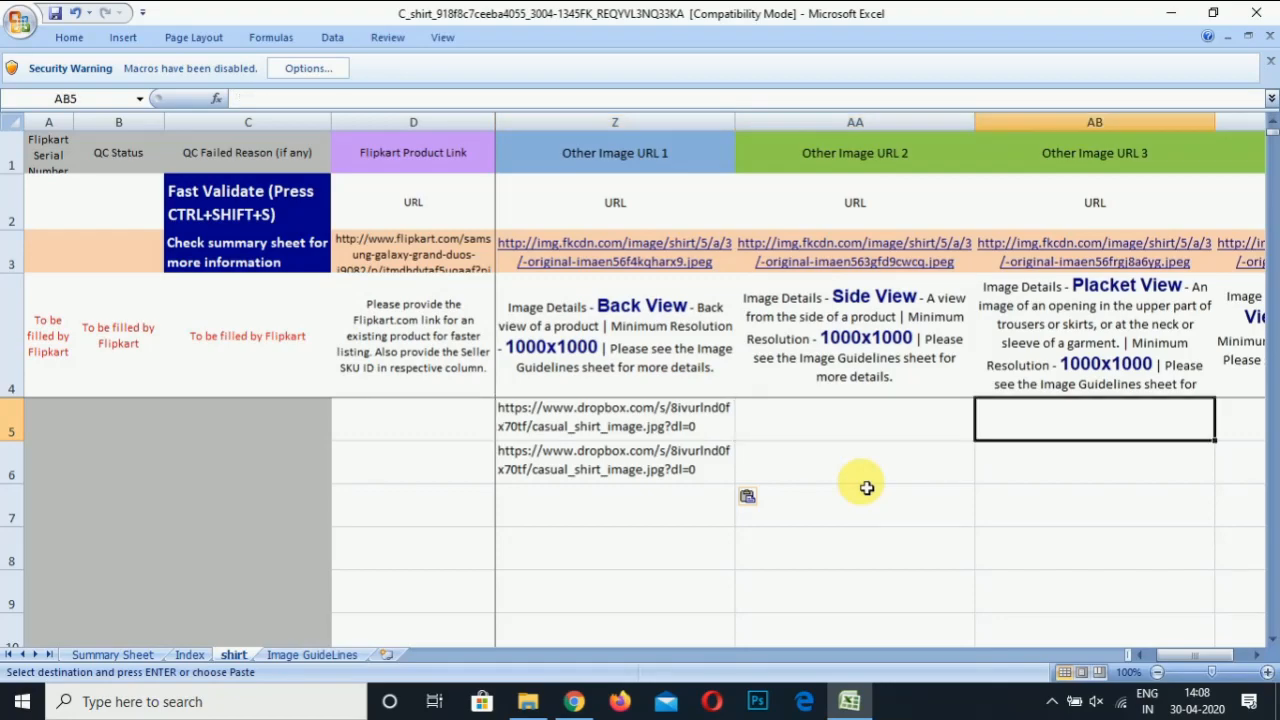
key("Right")
key("Right")
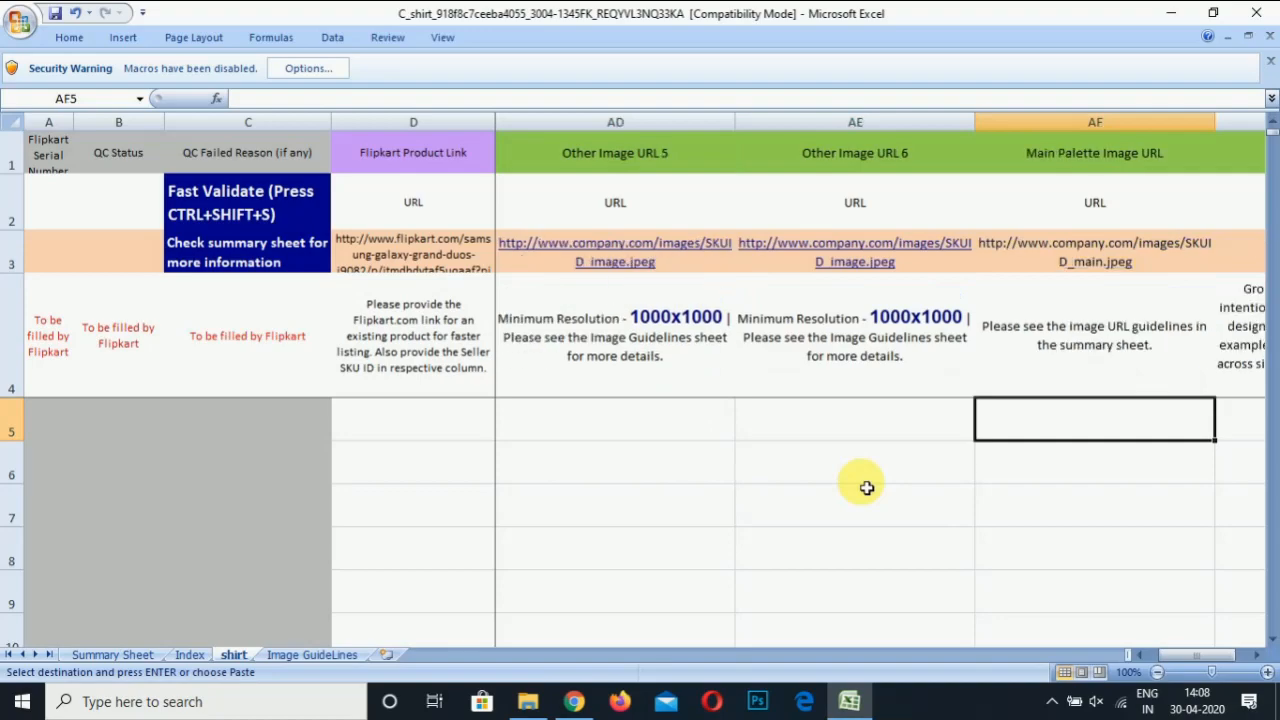
key("Right")
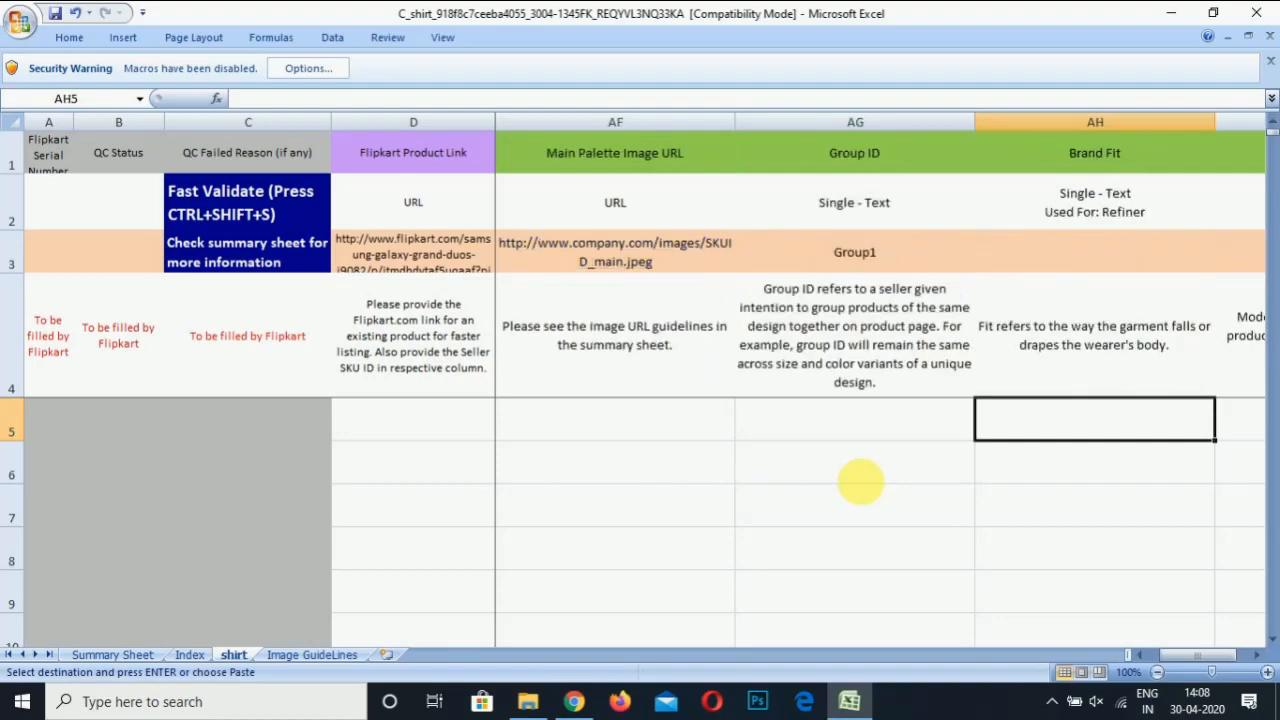
key("Right")
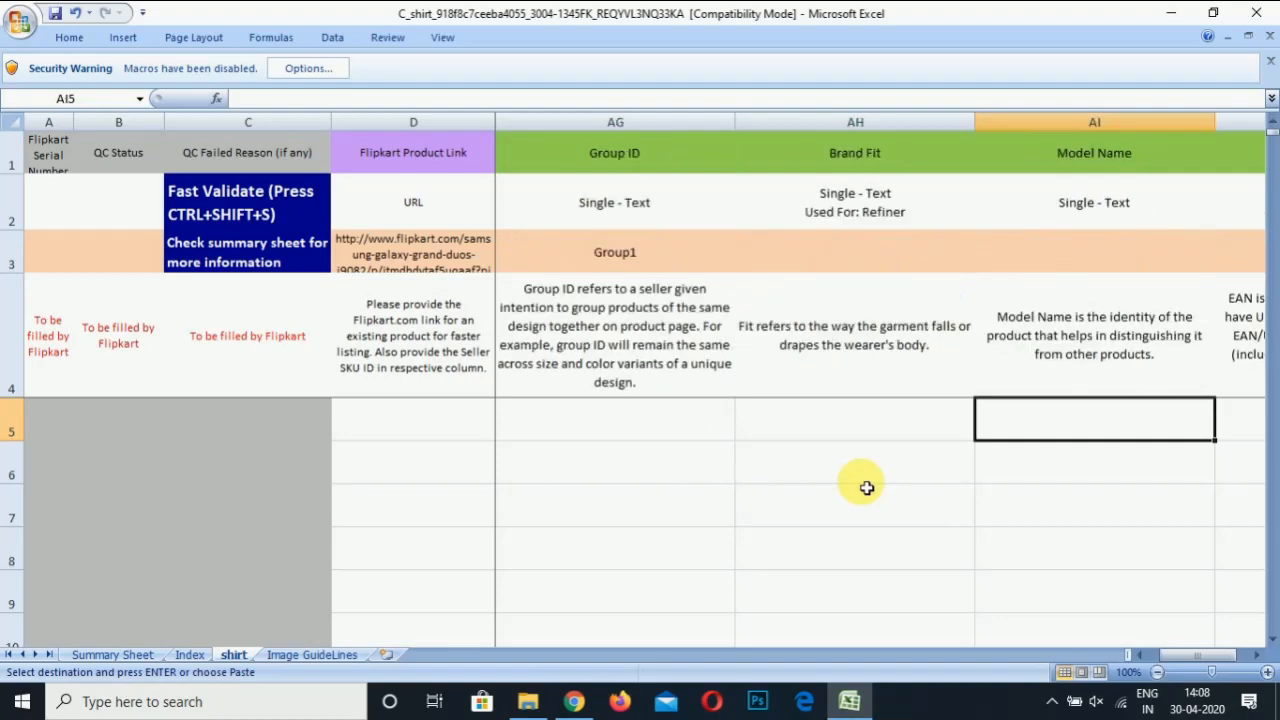
key("Right")
Review the remaining columns from Fashion Core and Season through Video URL, warranty and Size For Inwarding
key("Left")
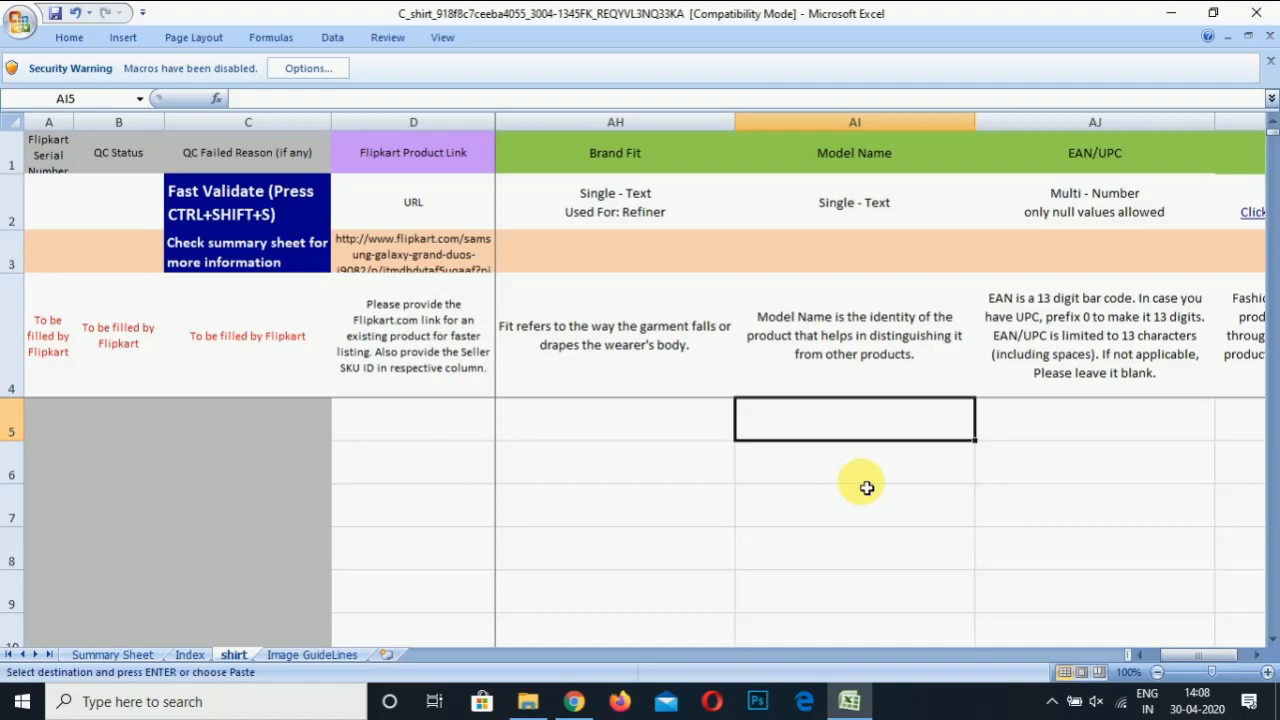
key("Right")
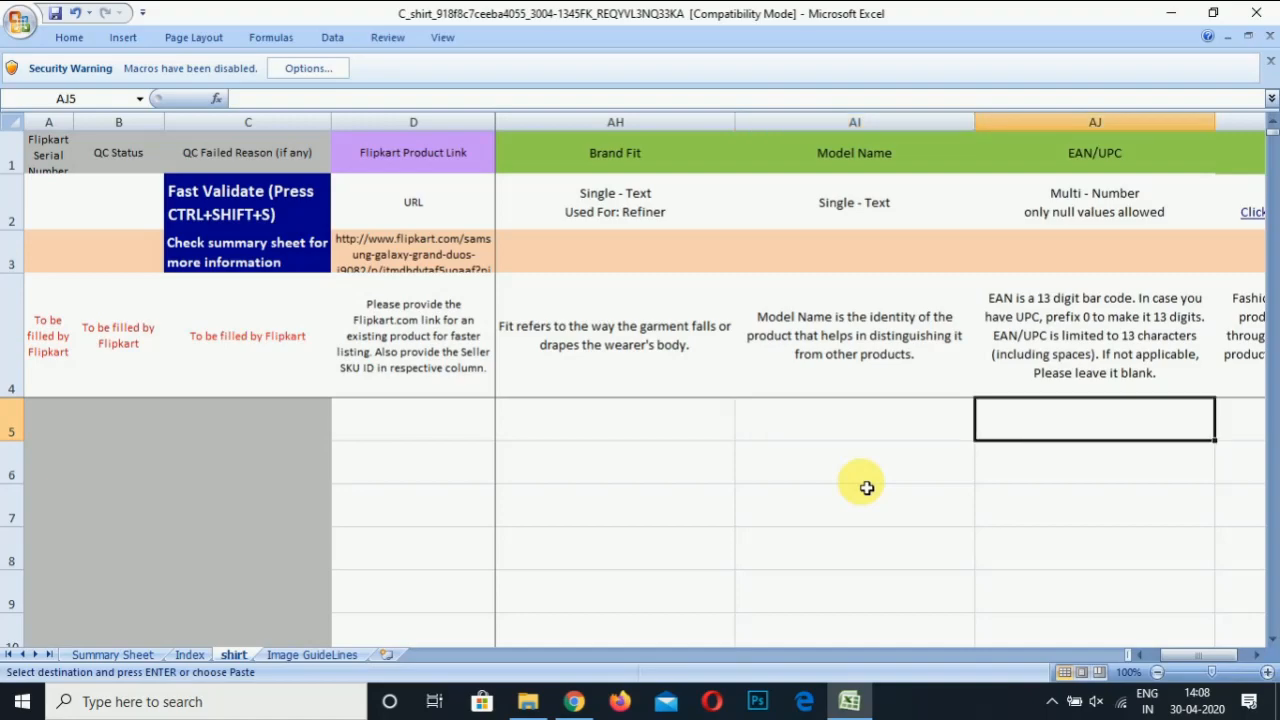
key("Right")
key("Right")
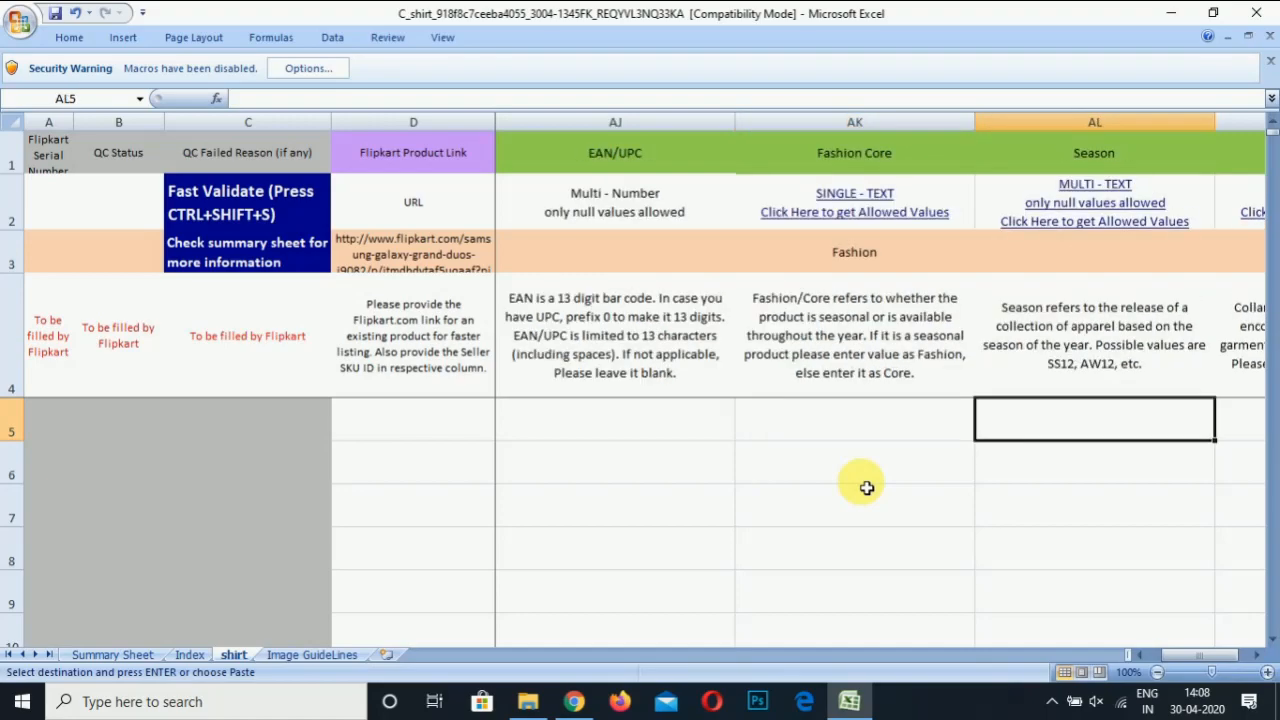
key("Right")
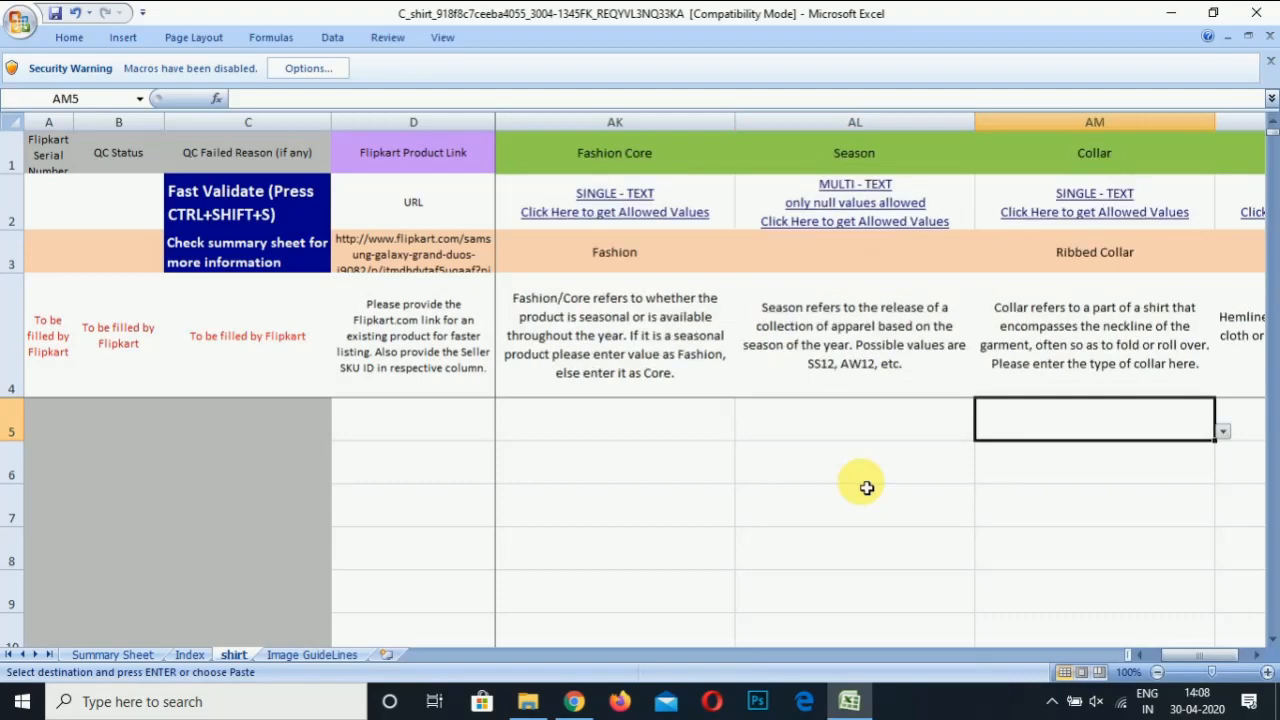
key("Right")
key("Right")
key("Right")
key("Right")
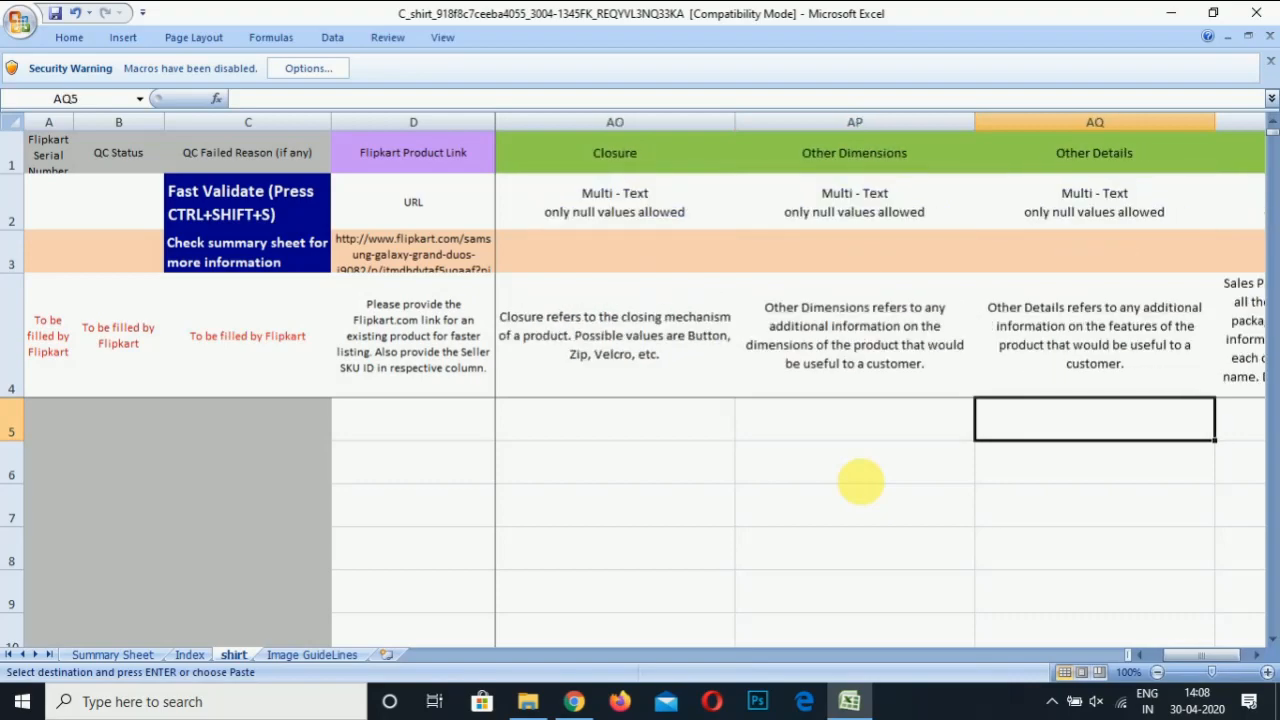
key("Right")
key("Right")
key("Right")
key("Right")
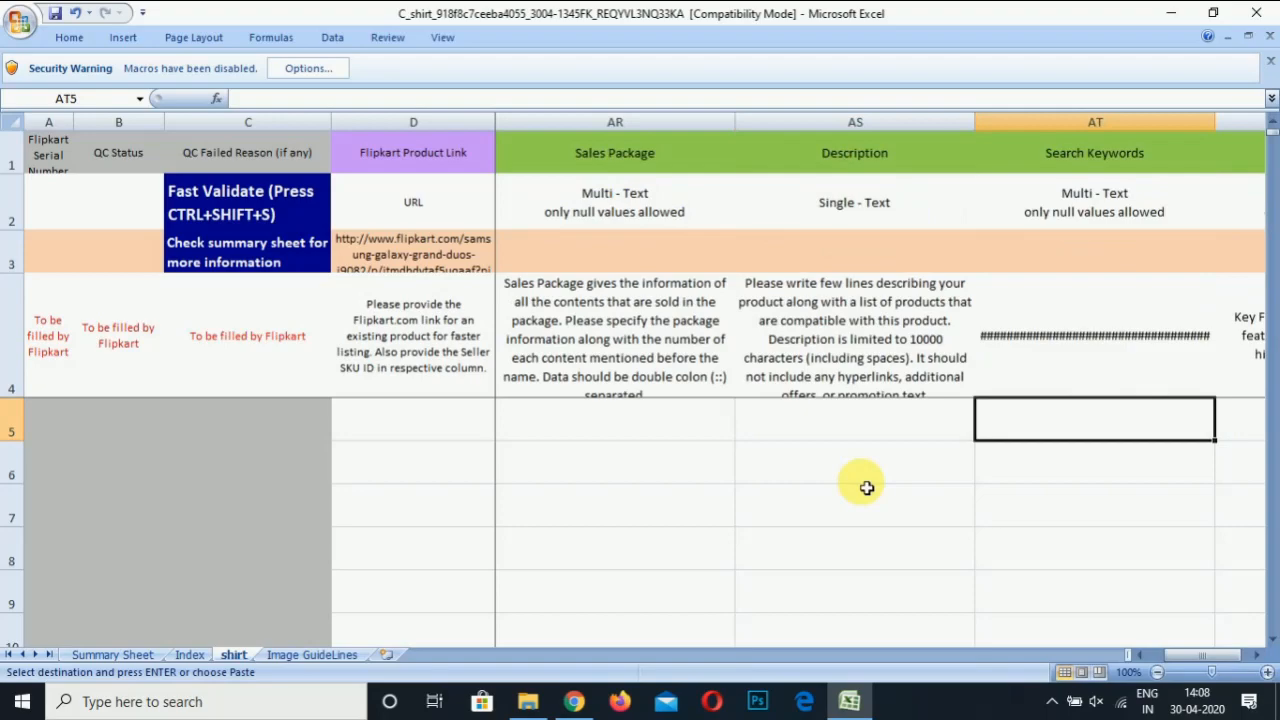
key("Right")
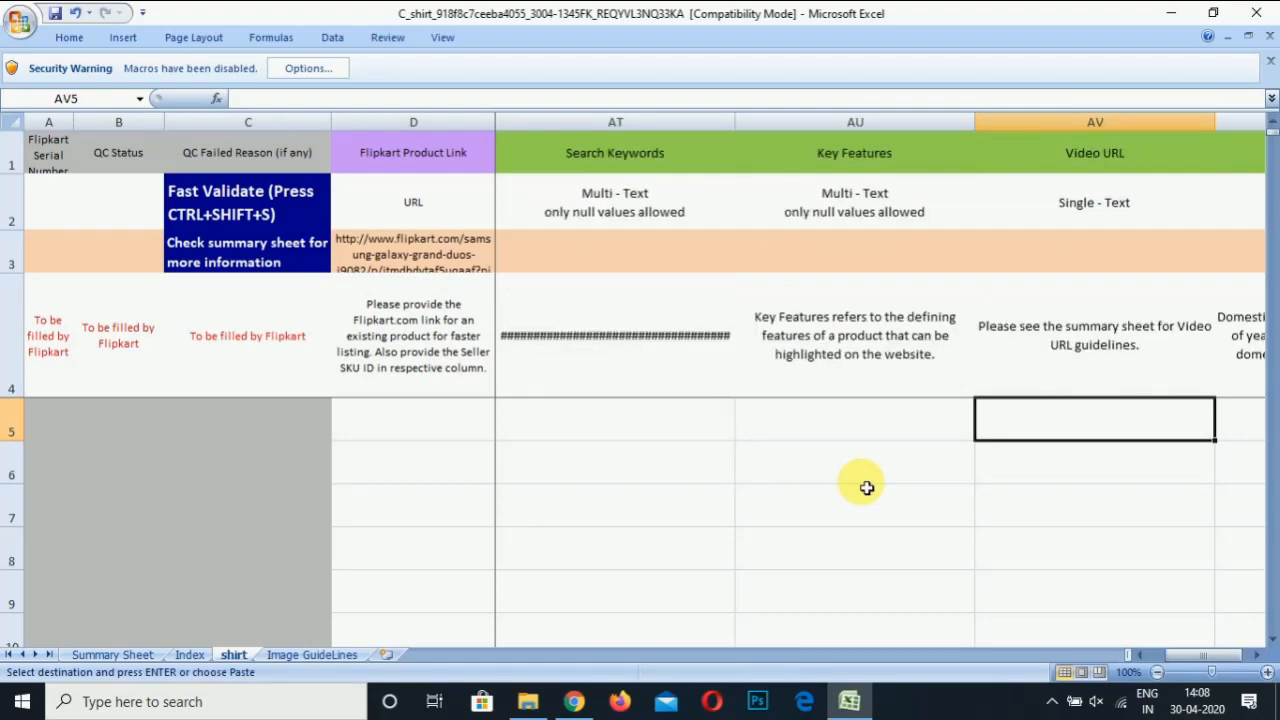
key("Up")
key("Up")
key("Down")
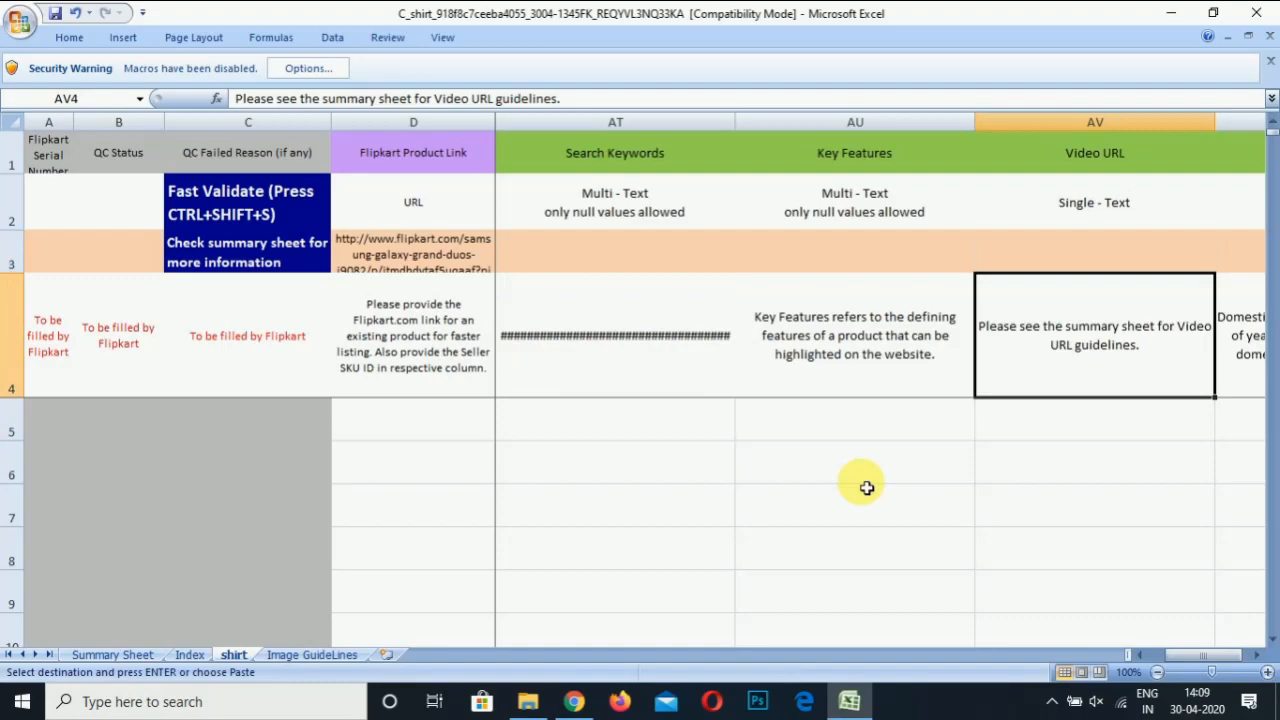
key("Right")
key("Right")
key("Right")
key("Down")
key("Down")
key("Right")
key("Right")
key("Right")
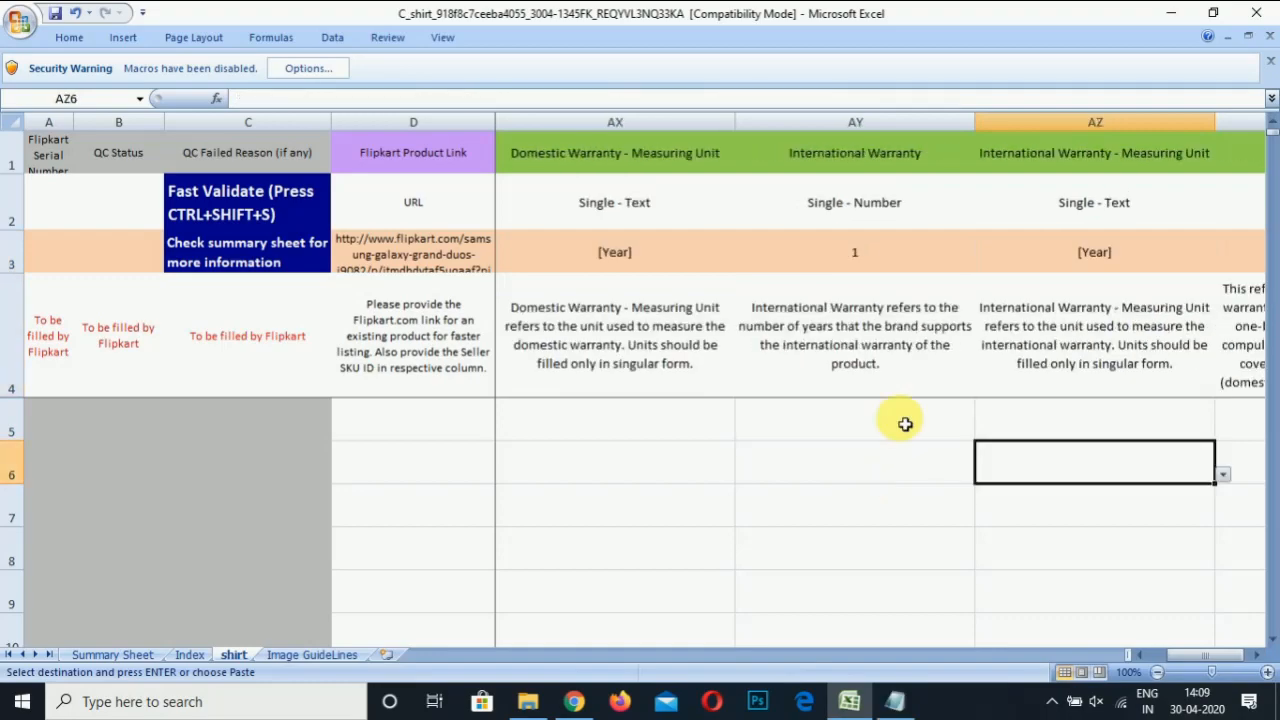
key("Right")
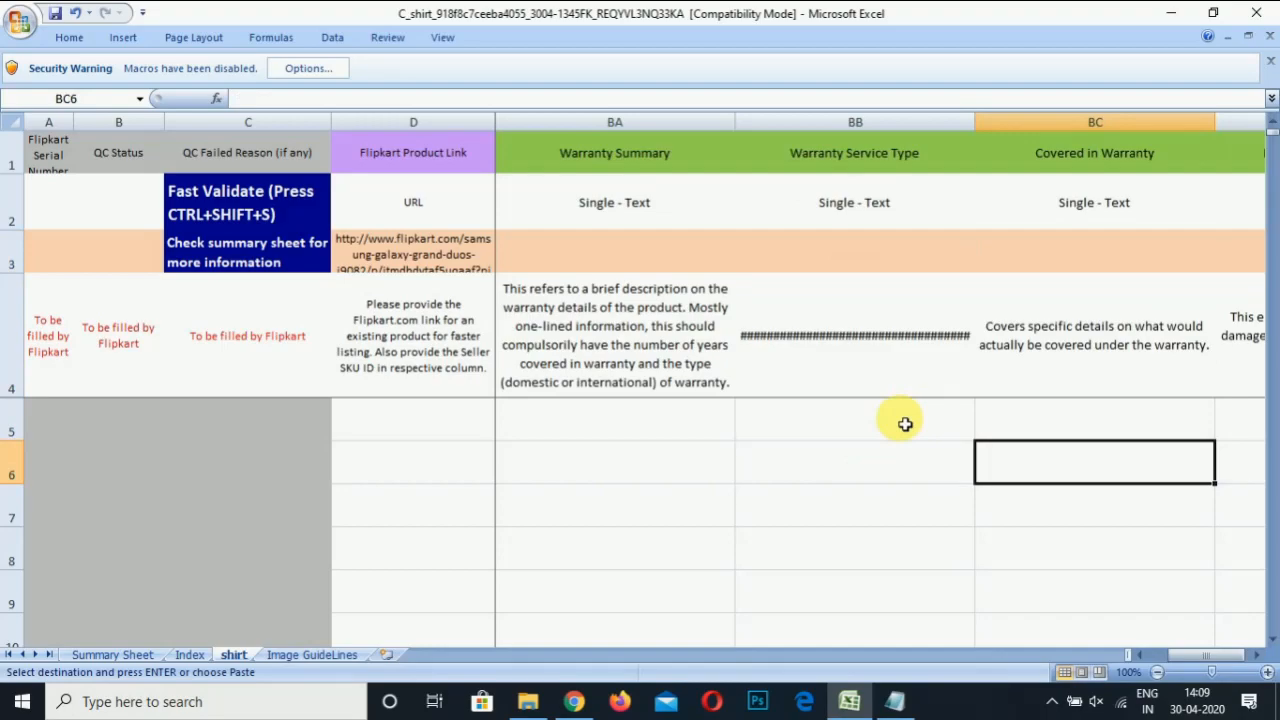
key("Right")
key("Right")
key("Right")
key("Right")
key("Right")
key("Right")
key("Right")
key("Right")
key("Right")
key("Left")
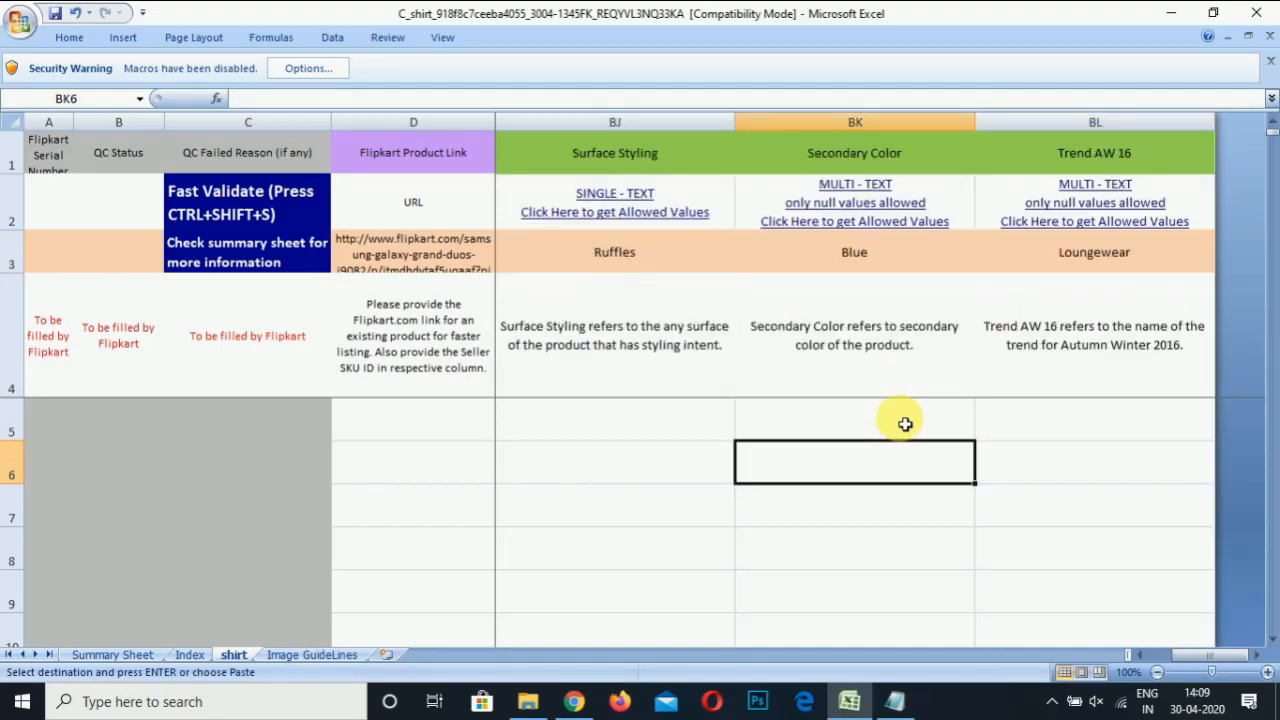
key("Left")
key("Left")
key("Left")
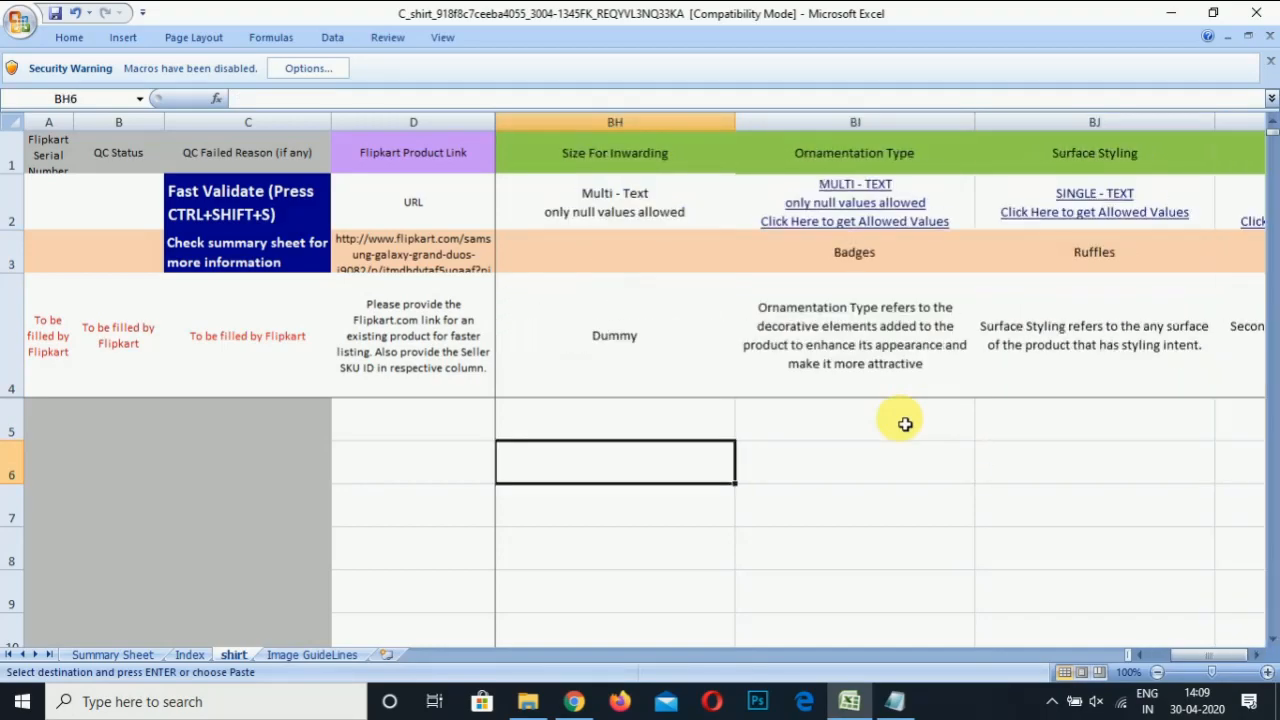
Save the shirt template workbook and bring up the Seller Dashboard bulk listing page in Chrome
left_click(25, 25)
left_click(63, 186)
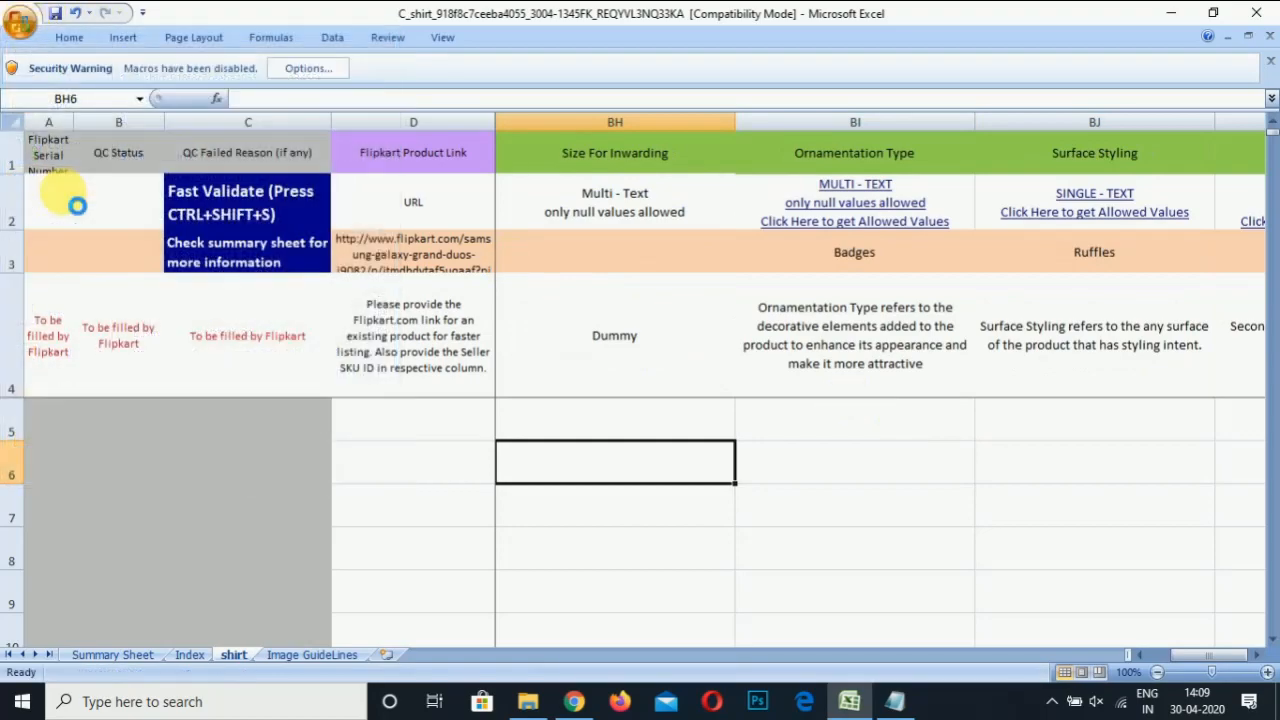
left_click(577, 705)
left_click(57, 12)
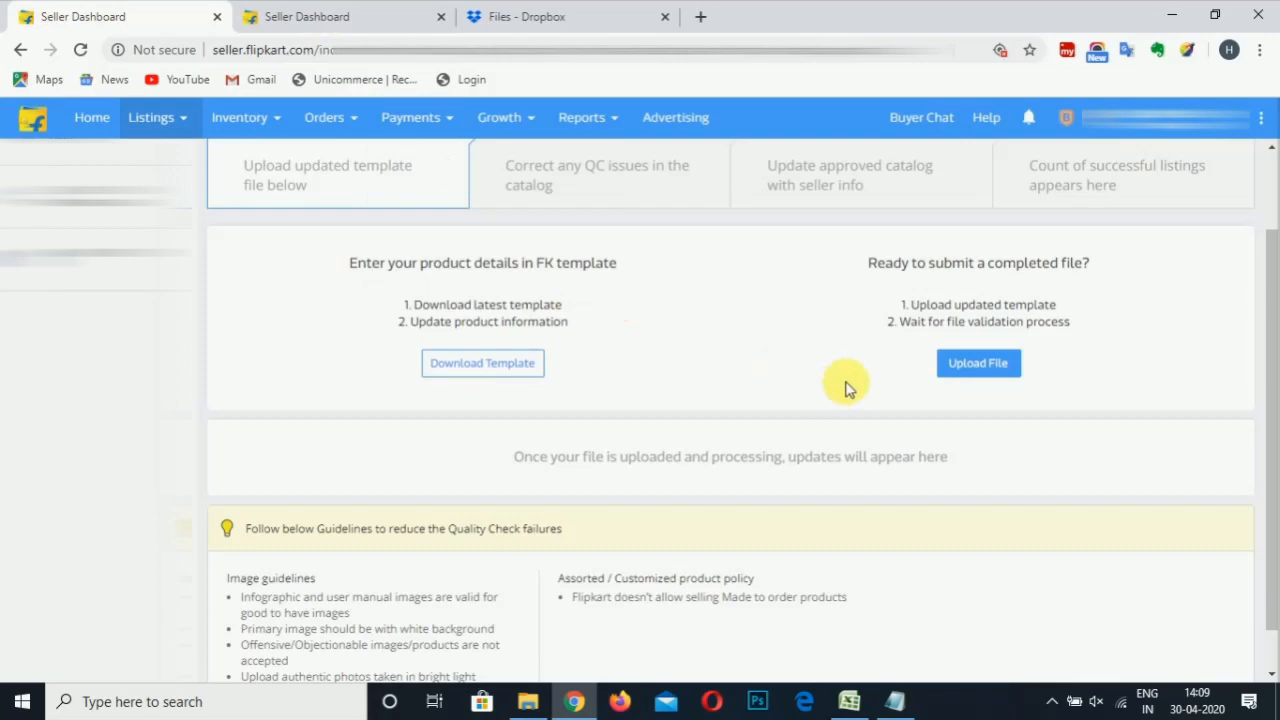
left_click(990, 364)
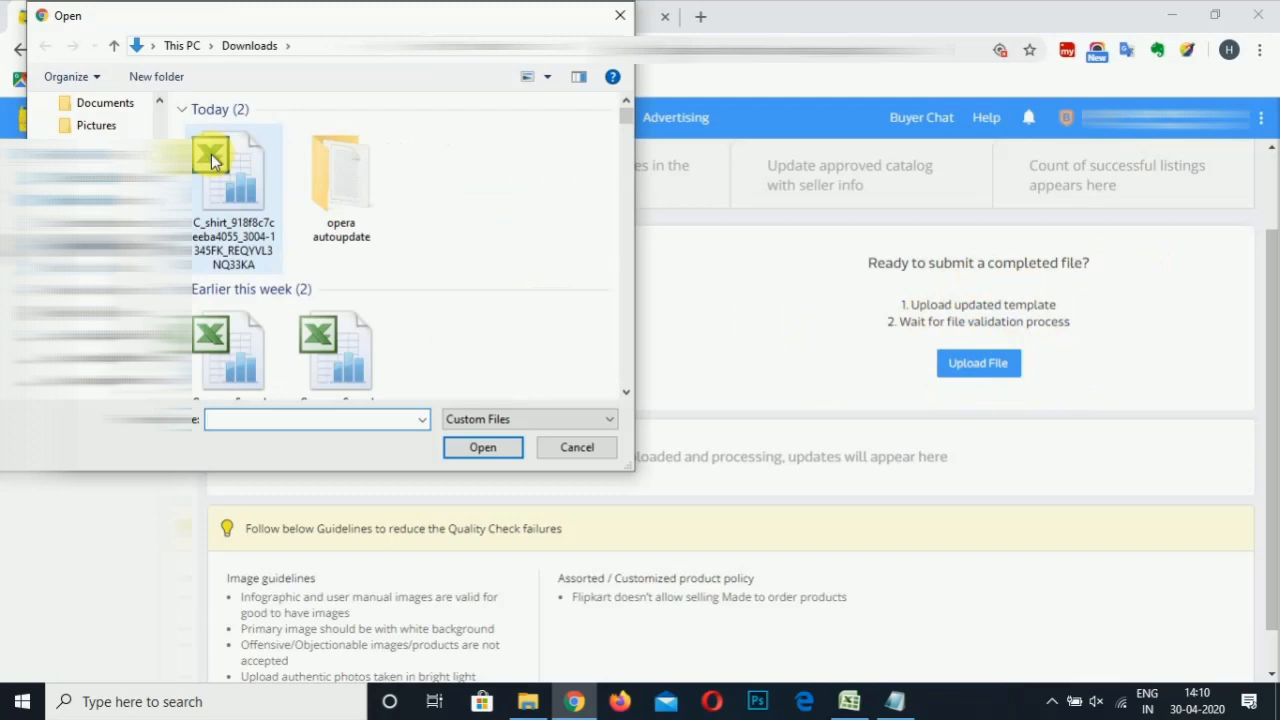
left_click(619, 15)
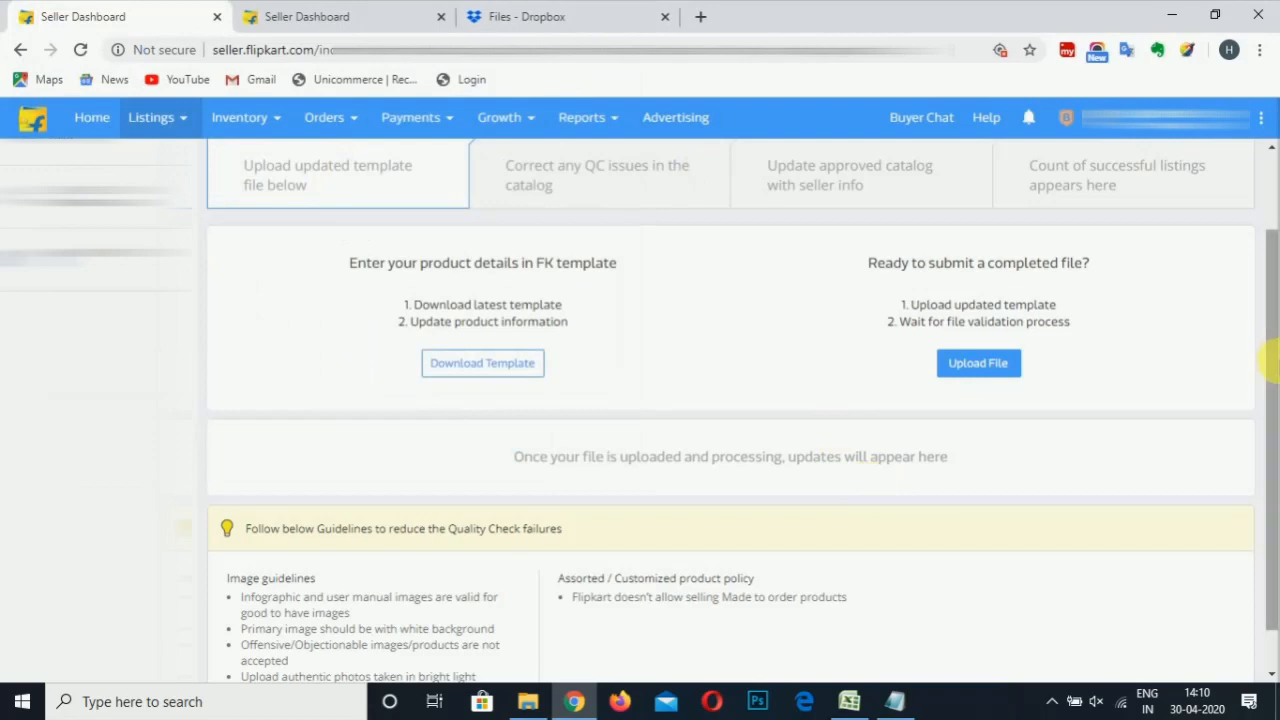
Scroll the Seller Dashboard back to the top and bring the shirt template workbook forward in Excel
scroll(1275, 285, "up", 1)
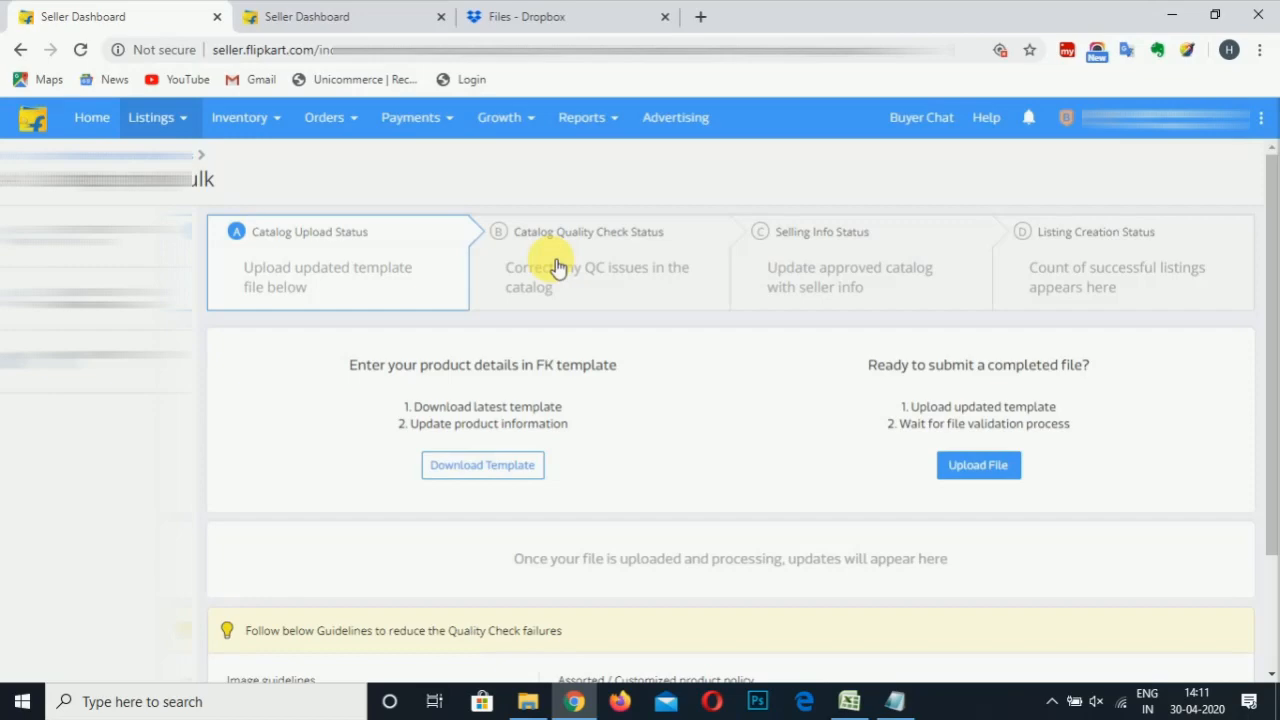
left_click(849, 702)
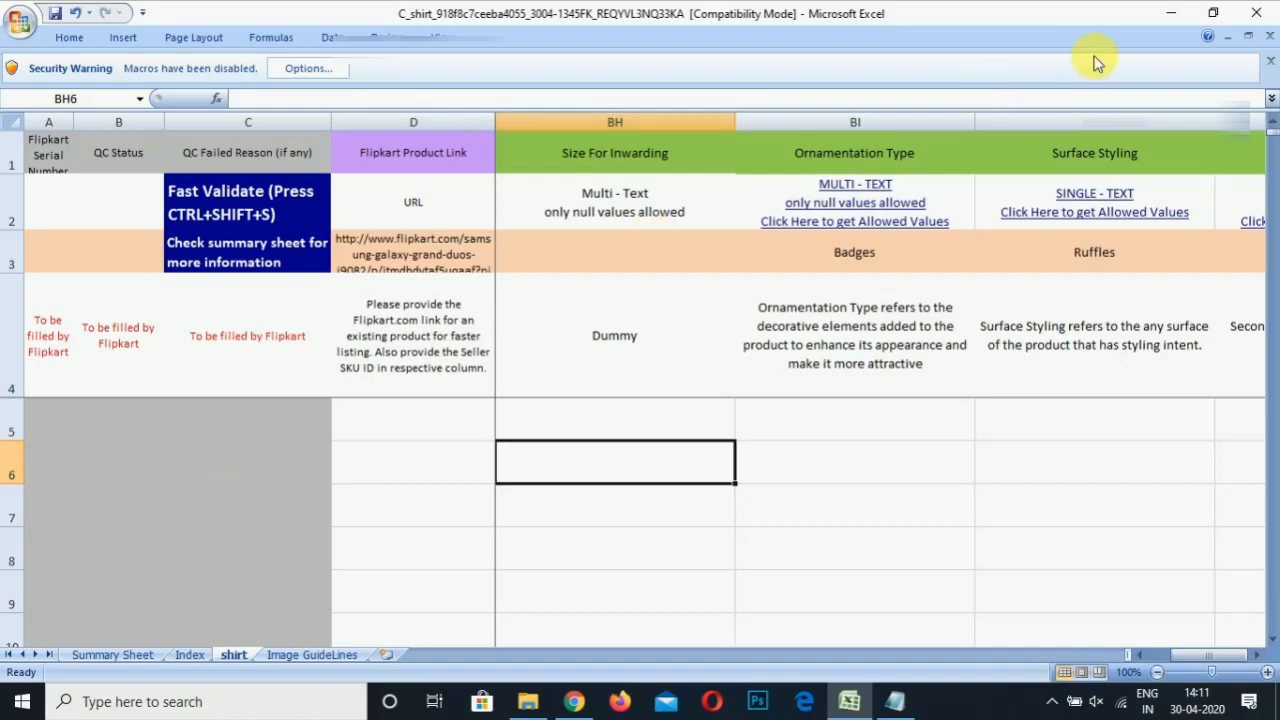
Minimize Excel so Chrome shows Flipkart's Add Listings in Bulk page
left_click(1171, 13)
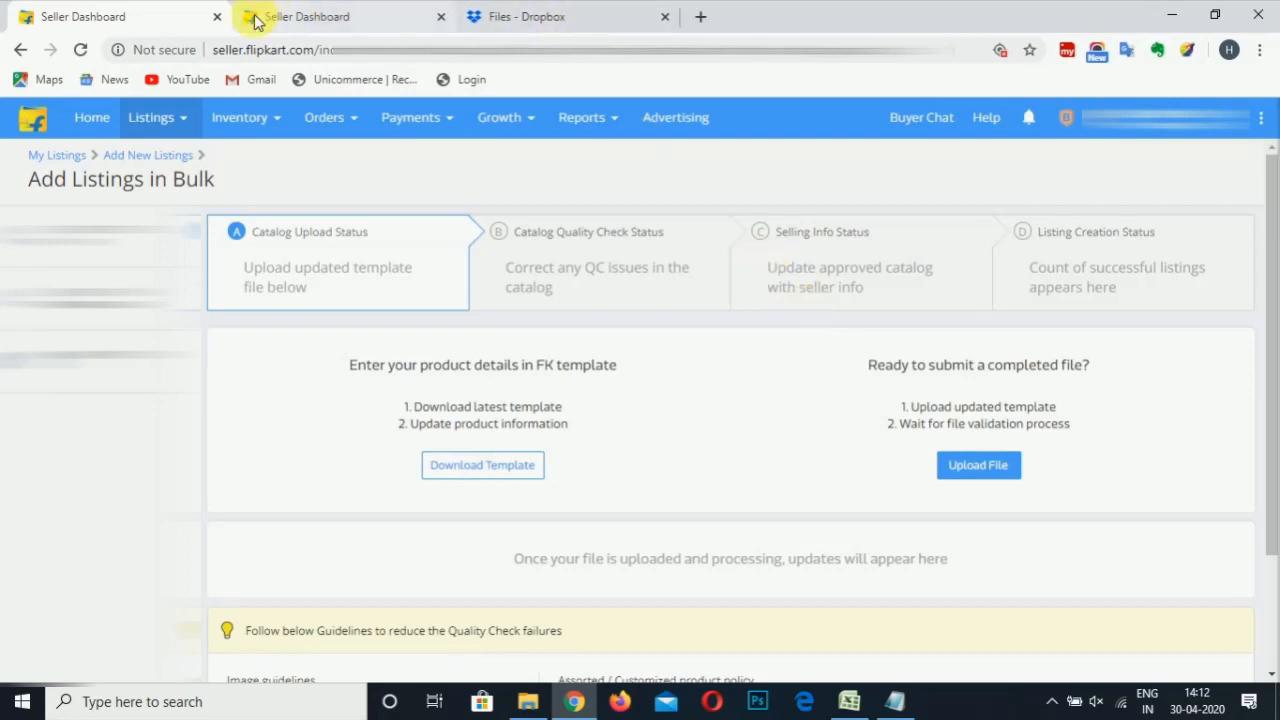
mouse_move(150, 120)
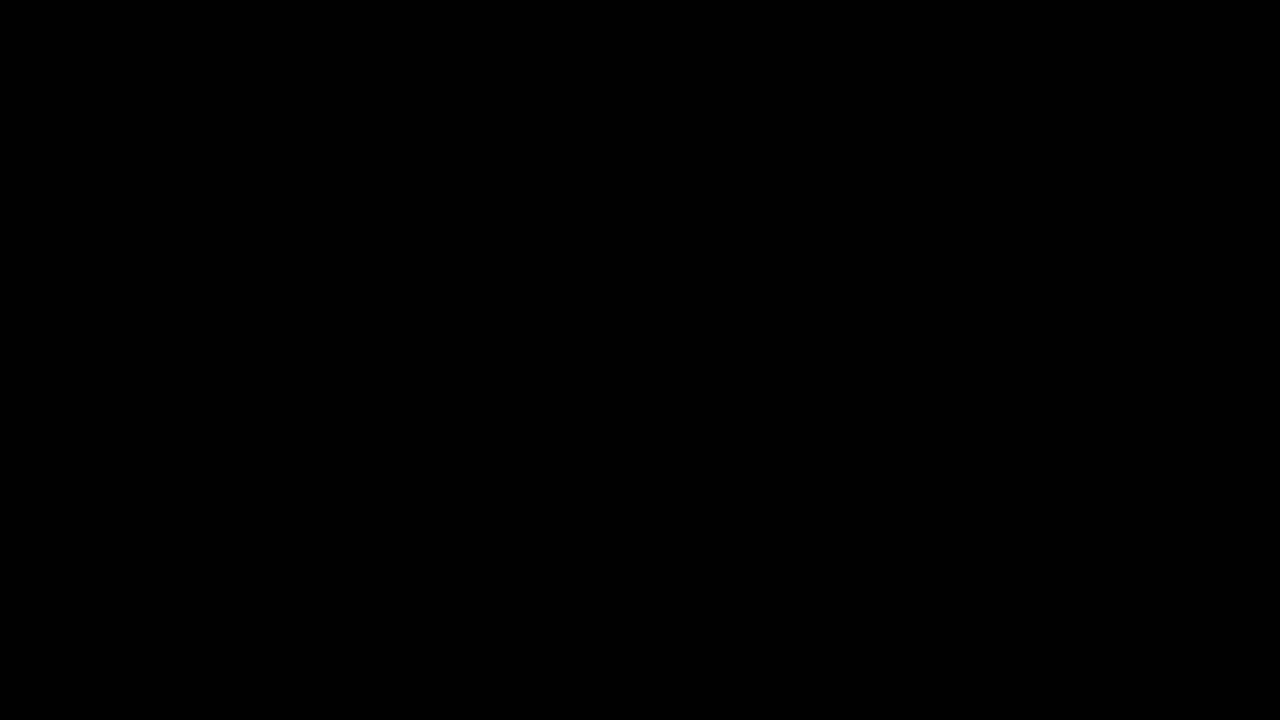